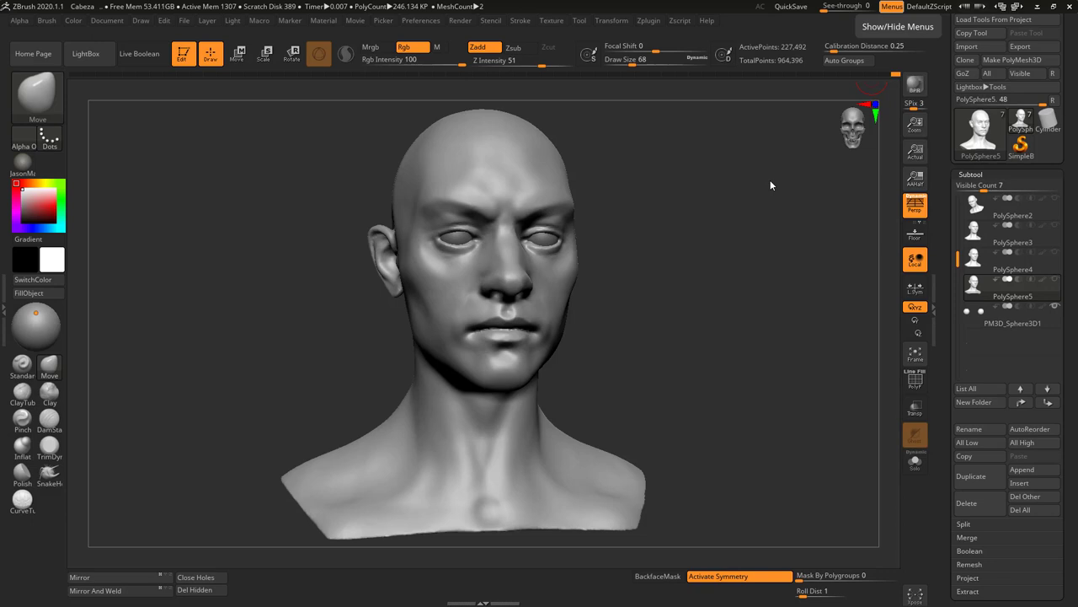
# - Select the PM3D_Sphere3D1 eyeballs, compare them with the PolySphere5 head, hide the head and turn off perspective distortion
pyautogui.click(1007, 328)
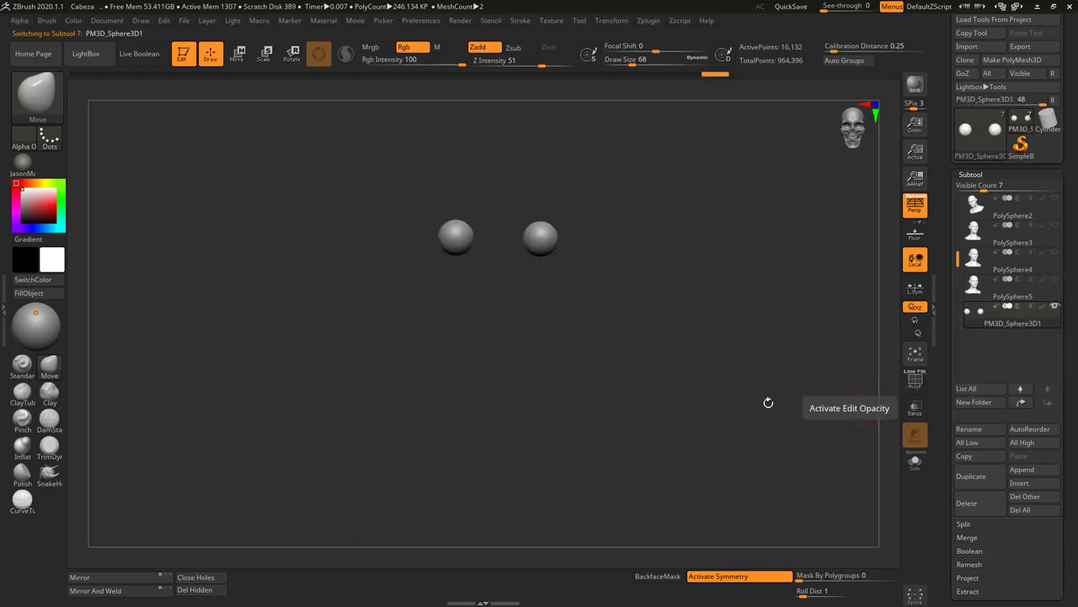
pyautogui.click(1055, 280)
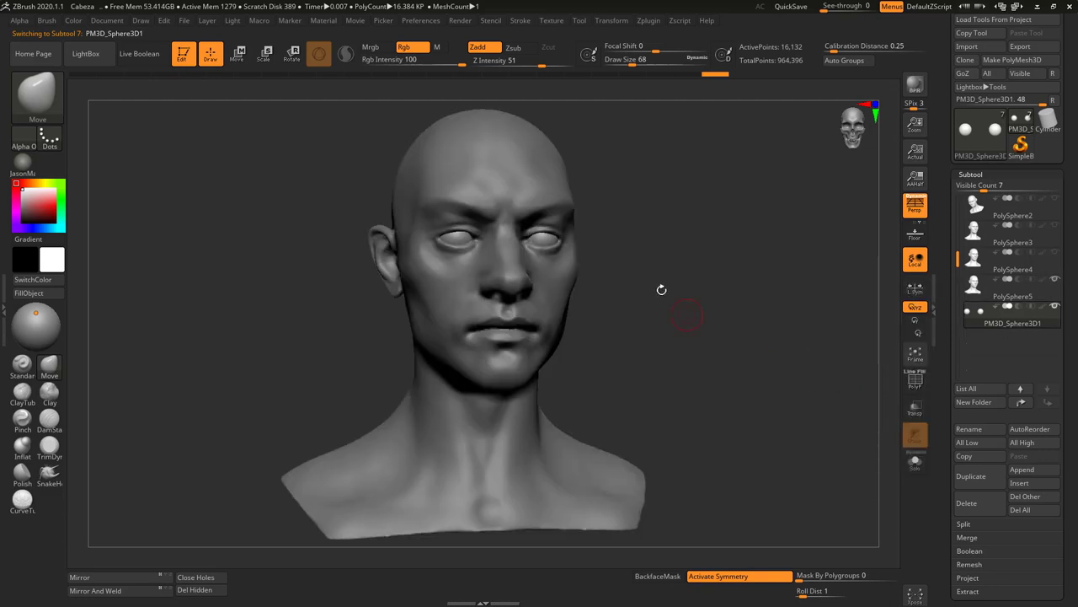
pyautogui.moveTo(723, 347); pyautogui.dragTo(749, 409)
pyautogui.click(1055, 280)
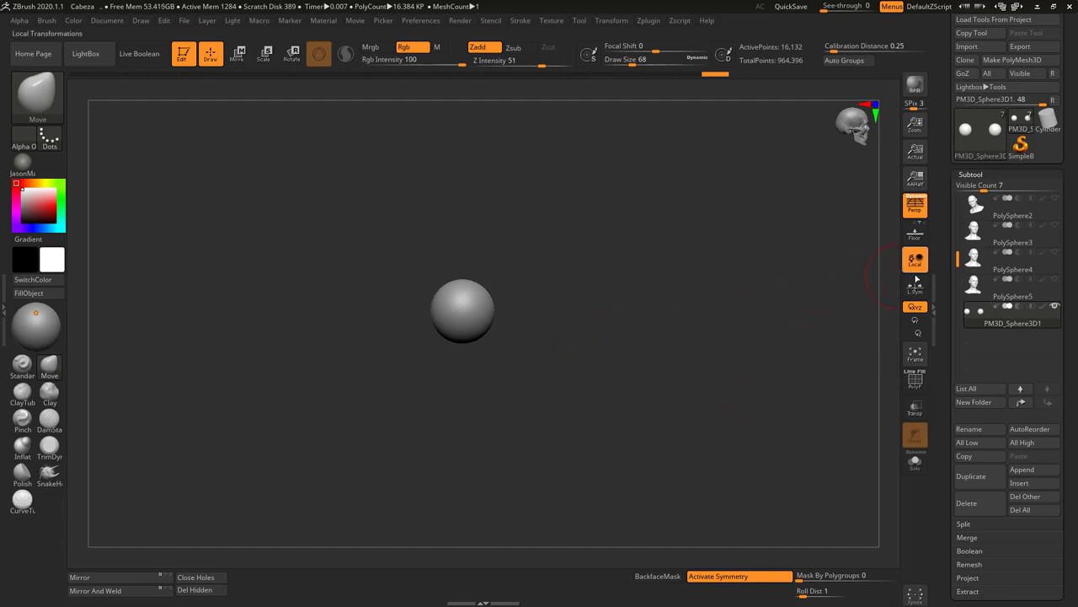
pyautogui.click(916, 210)
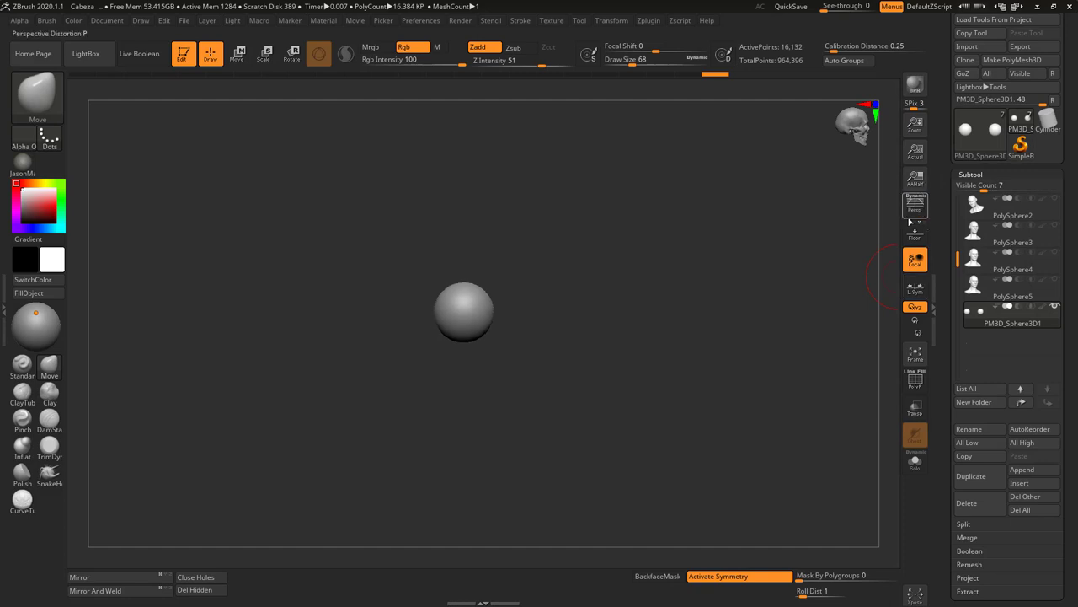
pyautogui.keyDown('shift'); pyautogui.moveTo(778, 318); pyautogui.dragTo(662, 455); pyautogui.keyUp('shift')
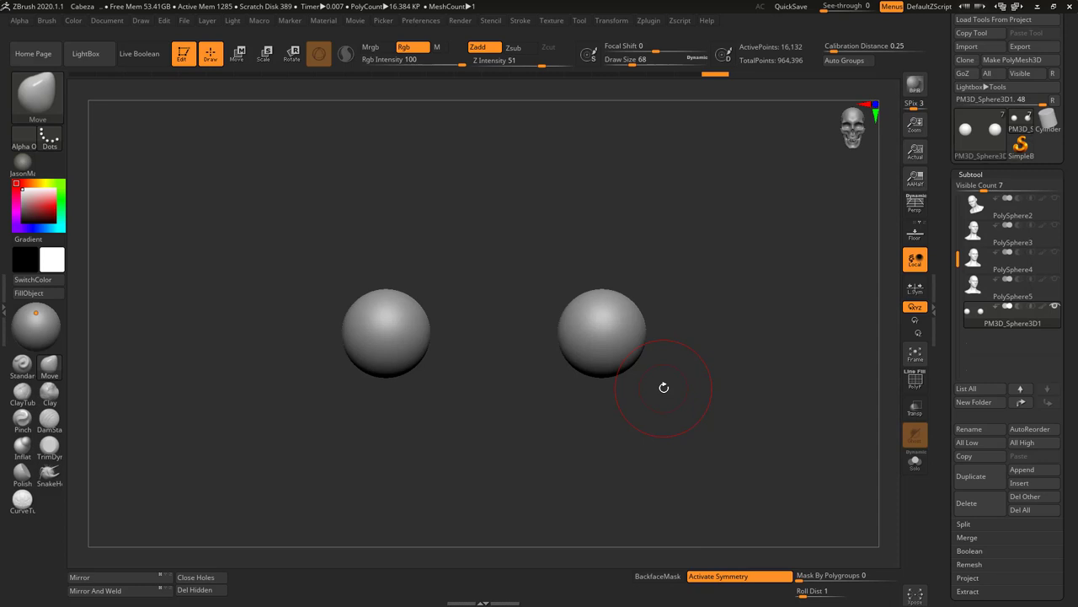
# - Duplicate the eyeballs subtool, turn off symmetry on the copy and isolate one of its two spheres
pyautogui.click(977, 476)
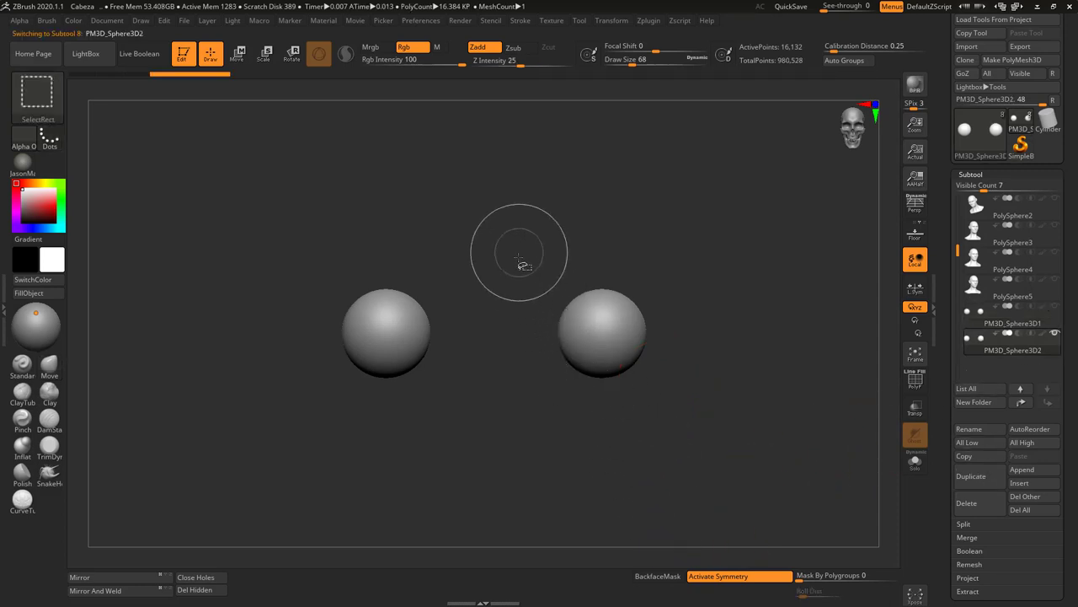
pyautogui.press('x')
pyautogui.moveTo(508, 232)
pyautogui.keyDown('ctrl'); pyautogui.keyDown('shift'); pyautogui.mouseDown()
pyautogui.moveTo(679, 414)
pyautogui.moveTo(766, 380)
pyautogui.mouseUp(); pyautogui.keyUp('shift'); pyautogui.keyUp('ctrl')
pyautogui.press('f')
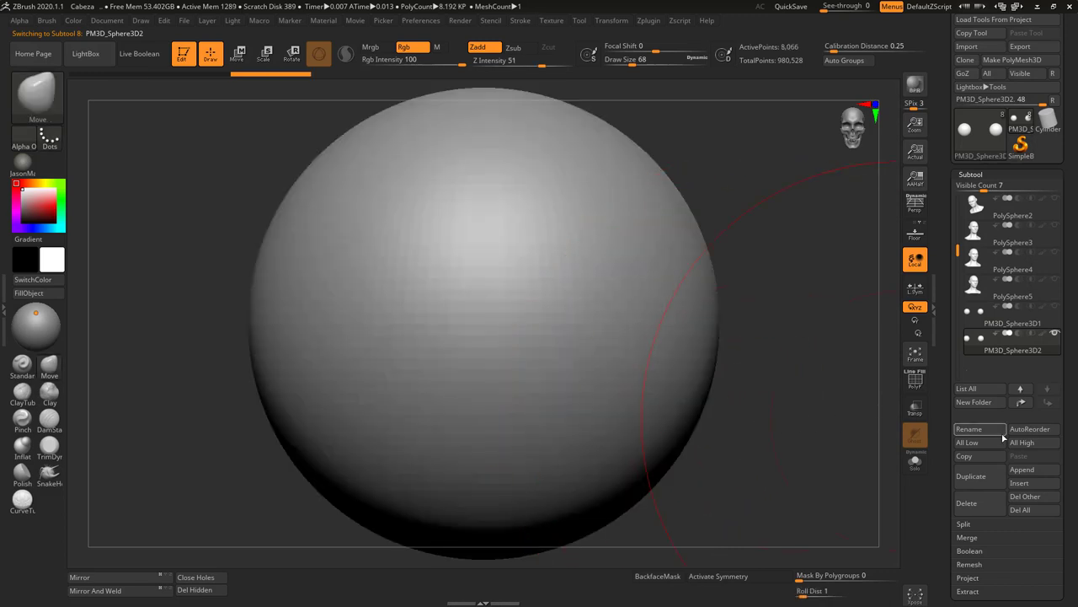
# - Delete the hidden sphere's geometry from the duplicated subtool through the topology modification options
pyautogui.click(989, 539)
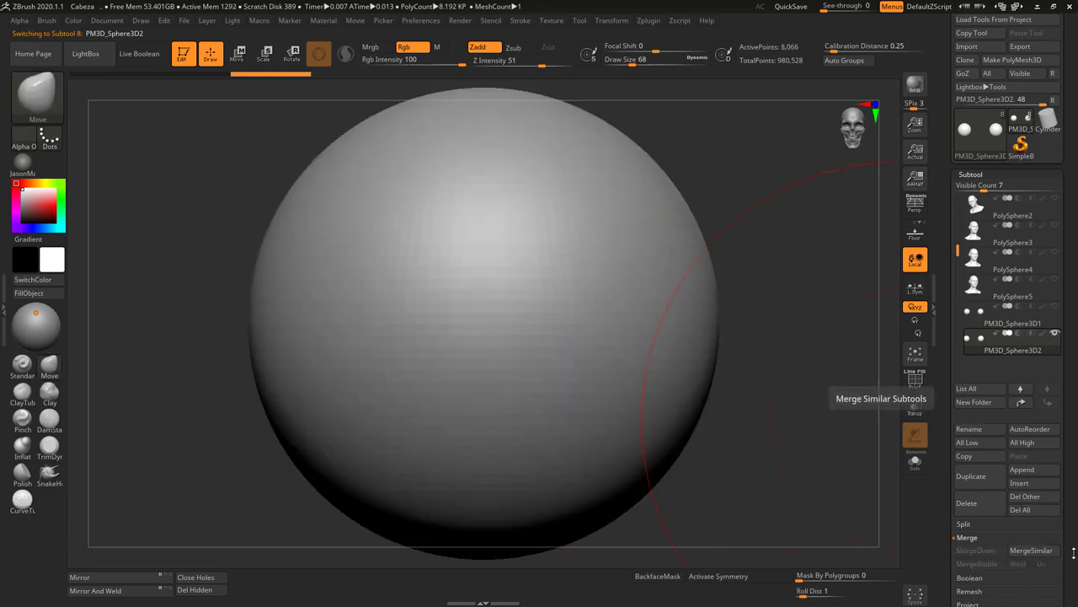
pyautogui.moveTo(1074, 553); pyautogui.dragTo(1030, 490)
pyautogui.click(985, 442)
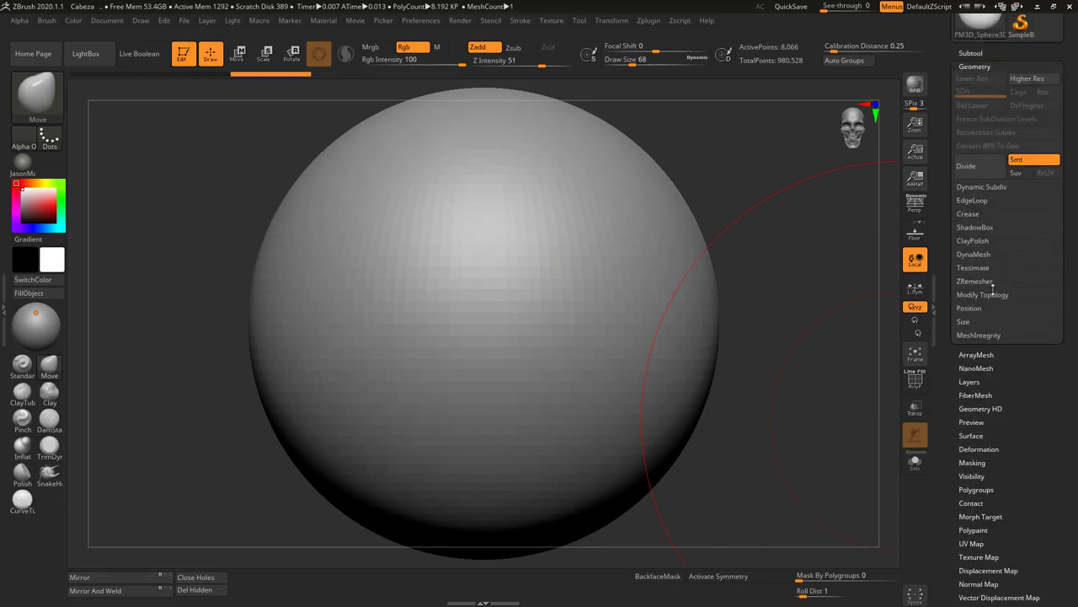
pyautogui.click(984, 294)
pyautogui.click(1030, 375)
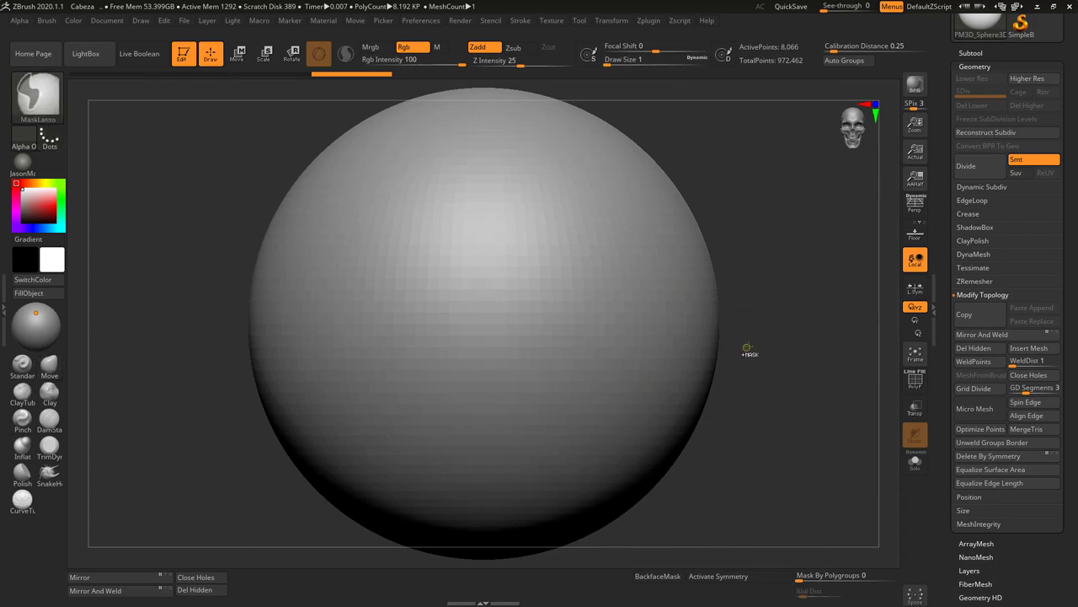
# - Try subdividing the remaining sphere once and undo it
pyautogui.hotkey('ctrl', 'd')
pyautogui.hotkey('ctrl', 'z')
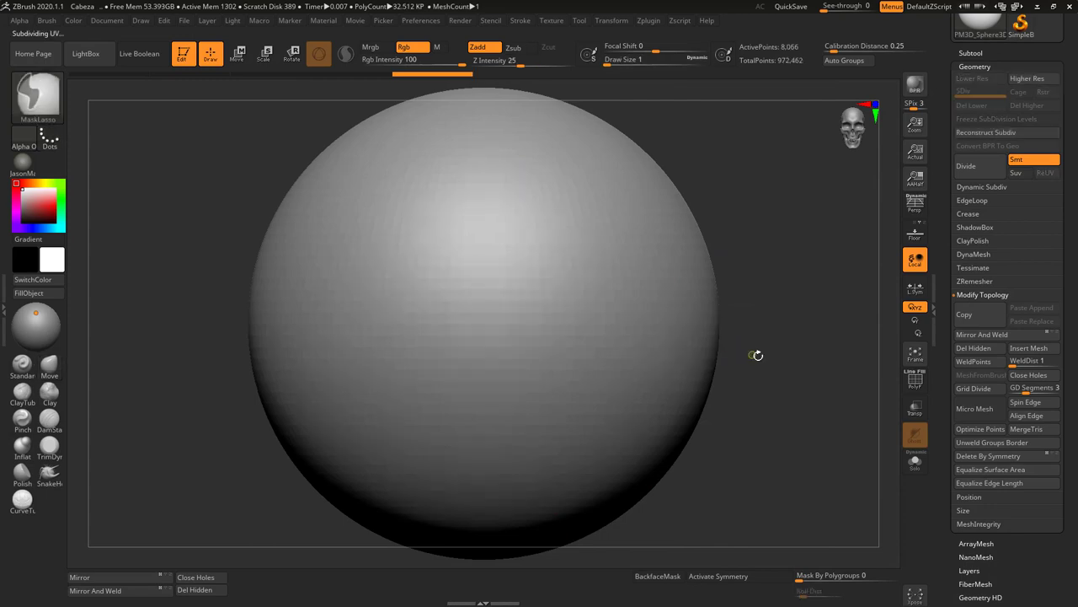
# - Activate the Move gizmo on the remaining sphere in side view
pyautogui.moveTo(787, 371)
pyautogui.keyDown('alt'); pyautogui.mouseDown()
pyautogui.moveTo(734, 354)
pyautogui.moveTo(811, 348)
pyautogui.mouseUp(); pyautogui.keyUp('alt')
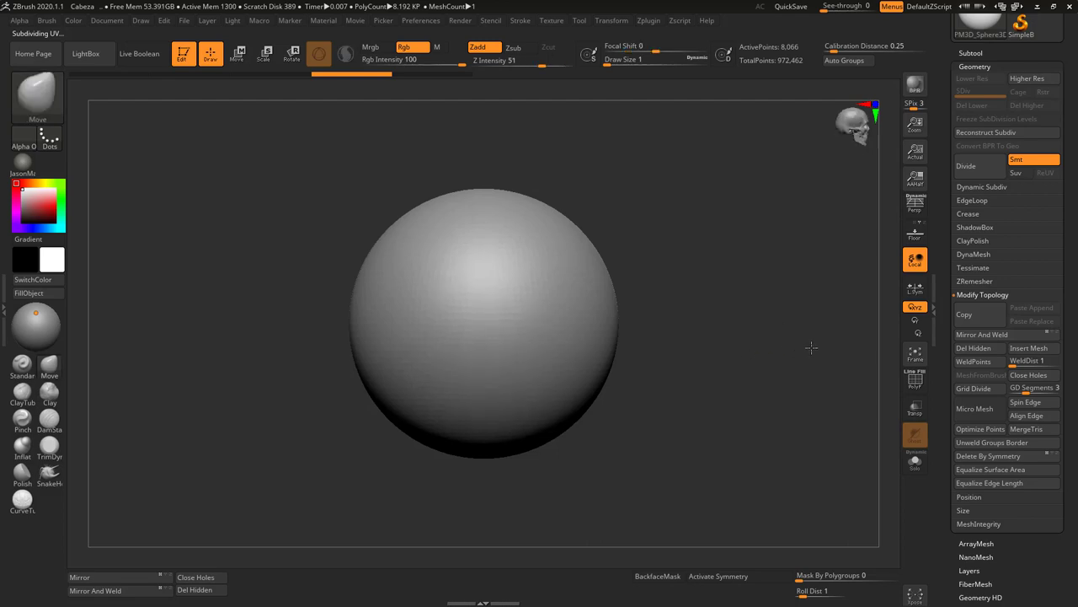
pyautogui.click(240, 54)
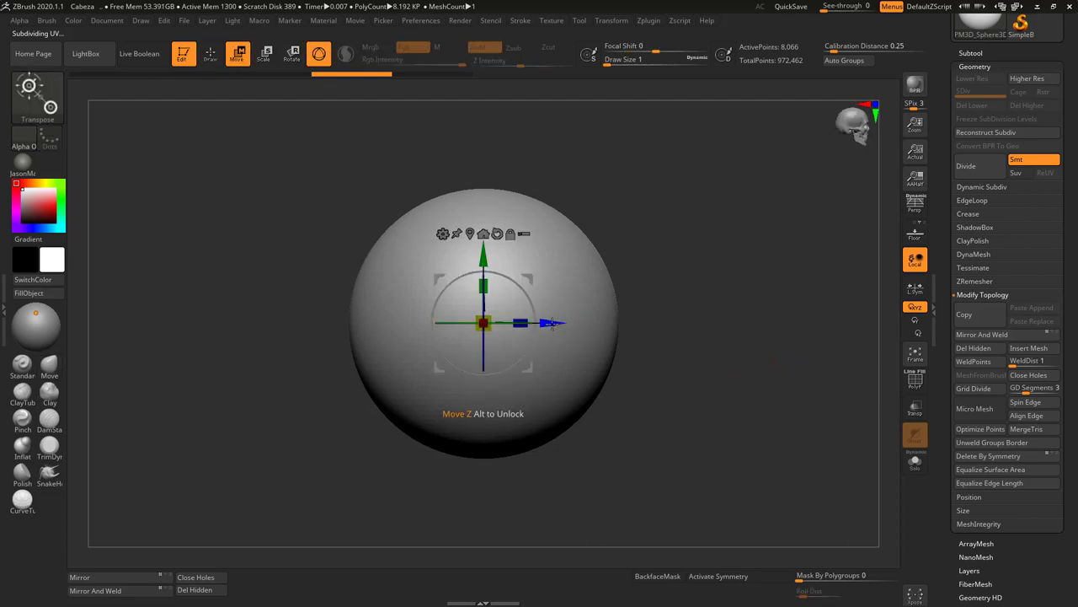
pyautogui.keyDown('ctrl'); pyautogui.moveTo(482, 322); pyautogui.dragTo(539, 335); pyautogui.keyUp('ctrl')
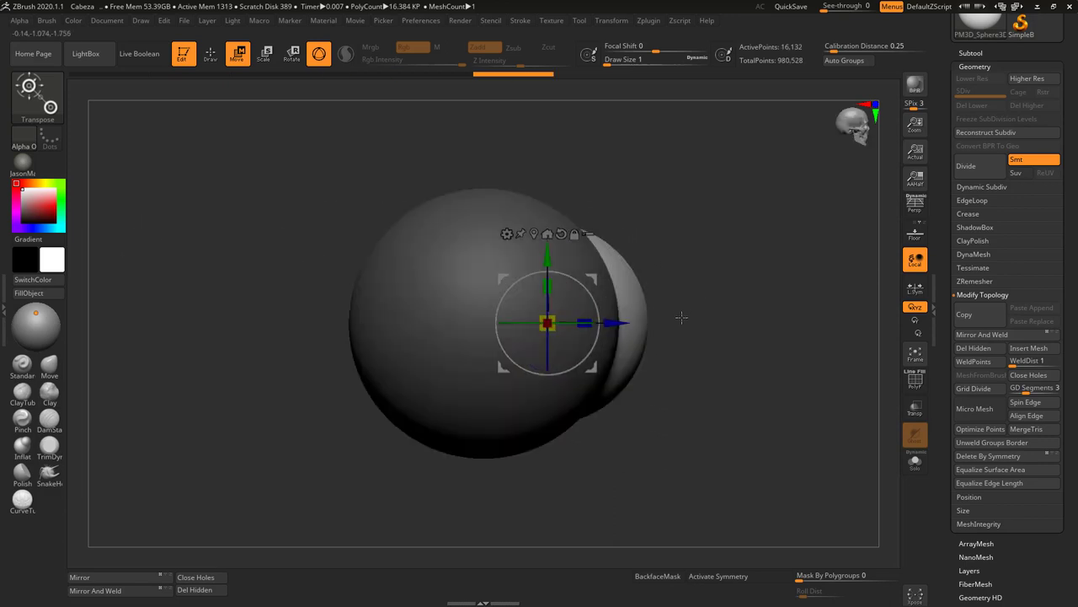
pyautogui.hotkey('ctrl', 'z')
pyautogui.hotkey('ctrl', 'z')
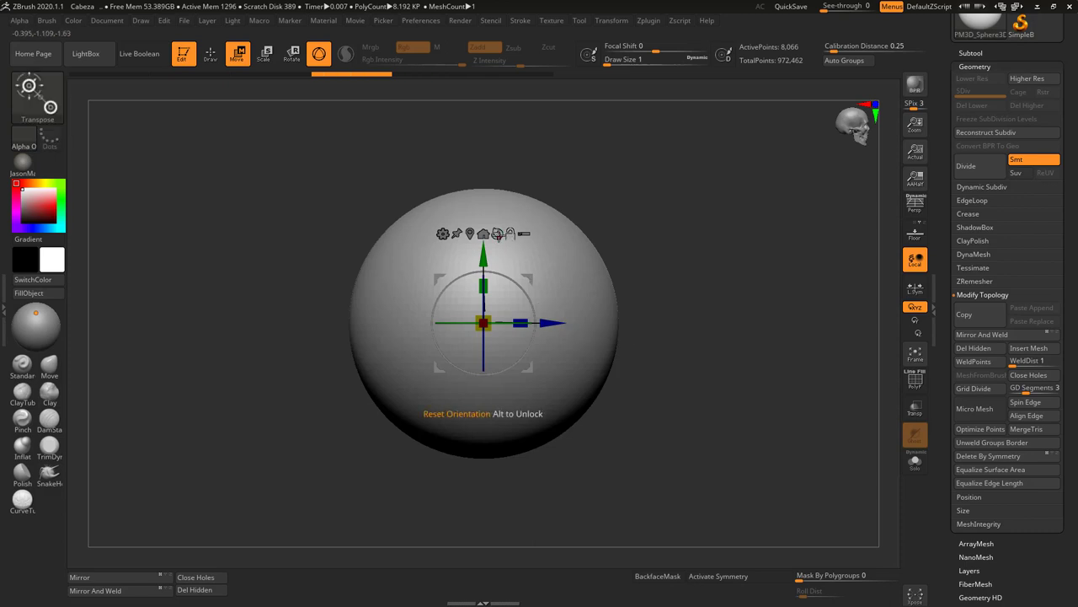
pyautogui.moveTo(551, 323); pyautogui.dragTo(703, 342)
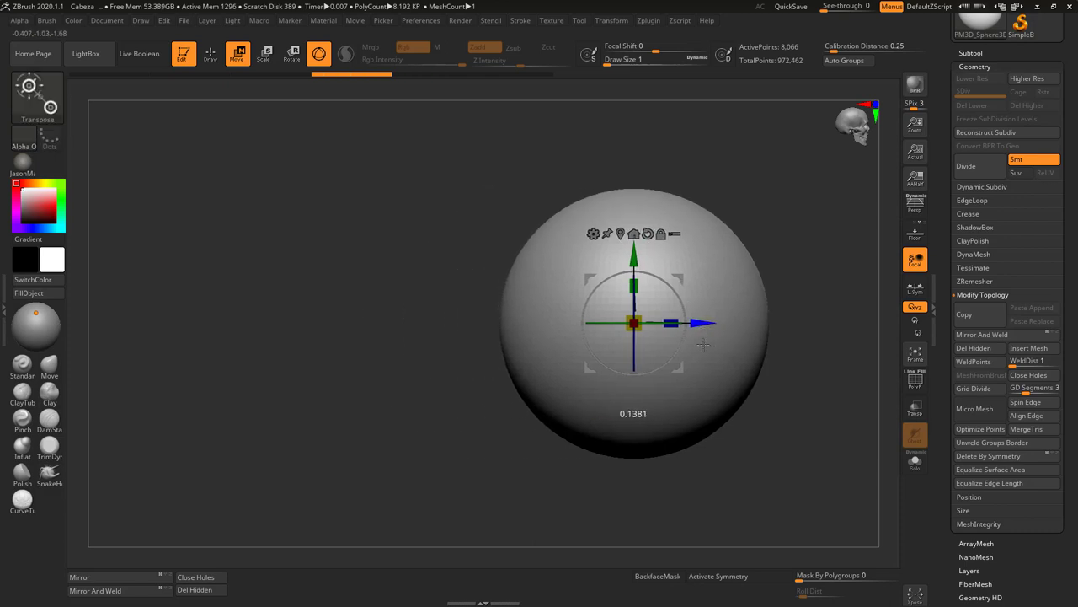
pyautogui.hotkey('ctrl', 'z')
# - Copy the sphere forward along the Z axis with the gizmo and centre the gizmo on the unmasked copy
pyautogui.keyDown('ctrl'); pyautogui.moveTo(553, 322); pyautogui.dragTo(718, 322); pyautogui.keyUp('ctrl')
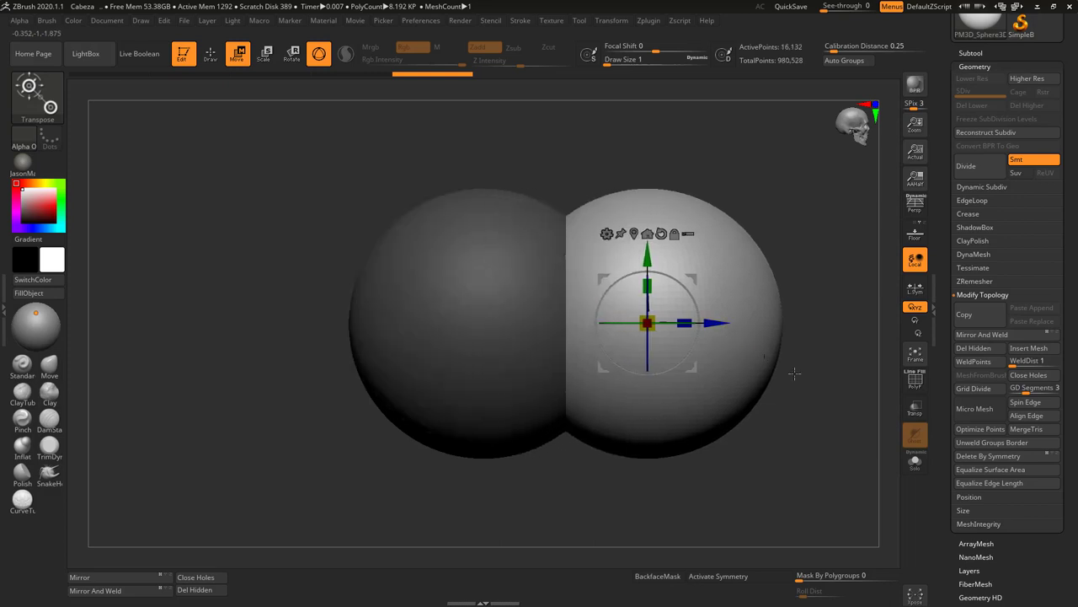
pyautogui.keyDown('shift'); pyautogui.moveTo(796, 392); pyautogui.dragTo(785, 392); pyautogui.keyUp('shift')
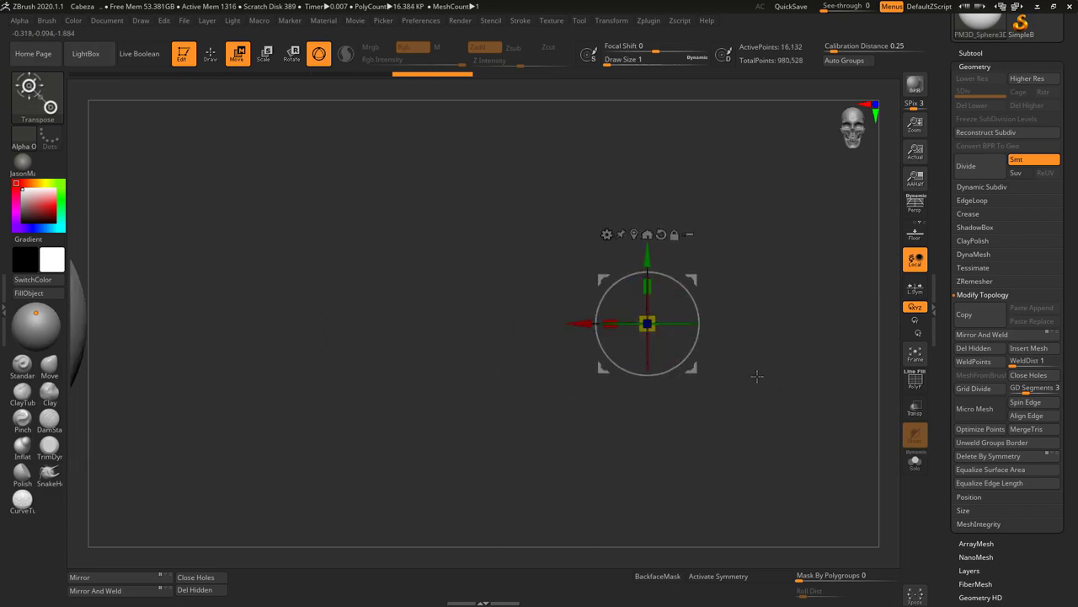
pyautogui.press('f')
pyautogui.press('f')
pyautogui.press('f')
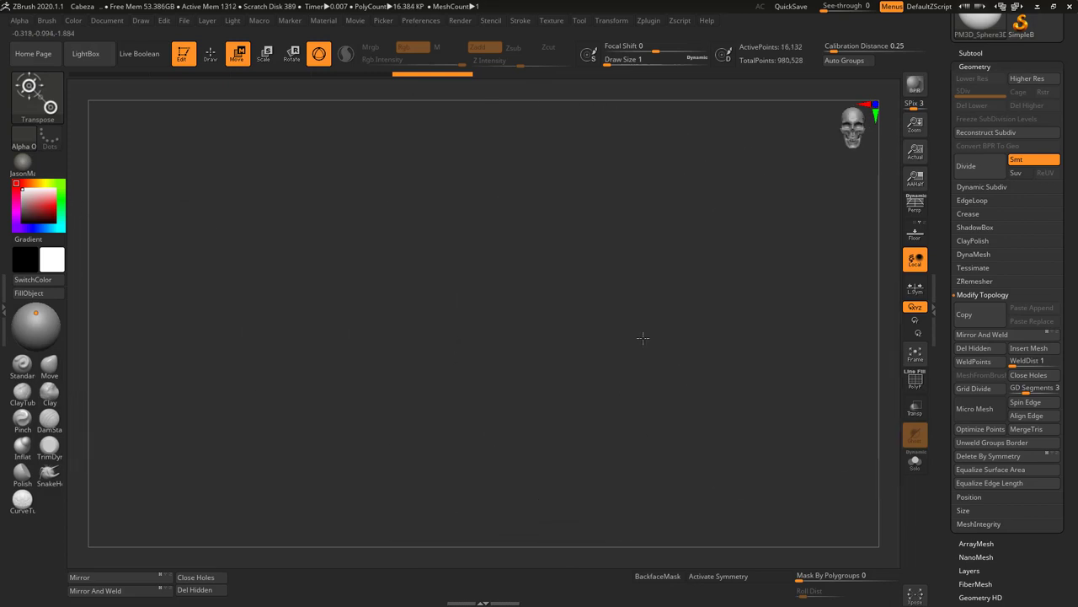
pyautogui.press('f')
pyautogui.keyDown('alt'); pyautogui.moveTo(746, 407); pyautogui.dragTo(715, 387); pyautogui.keyUp('alt')
pyautogui.press('f')
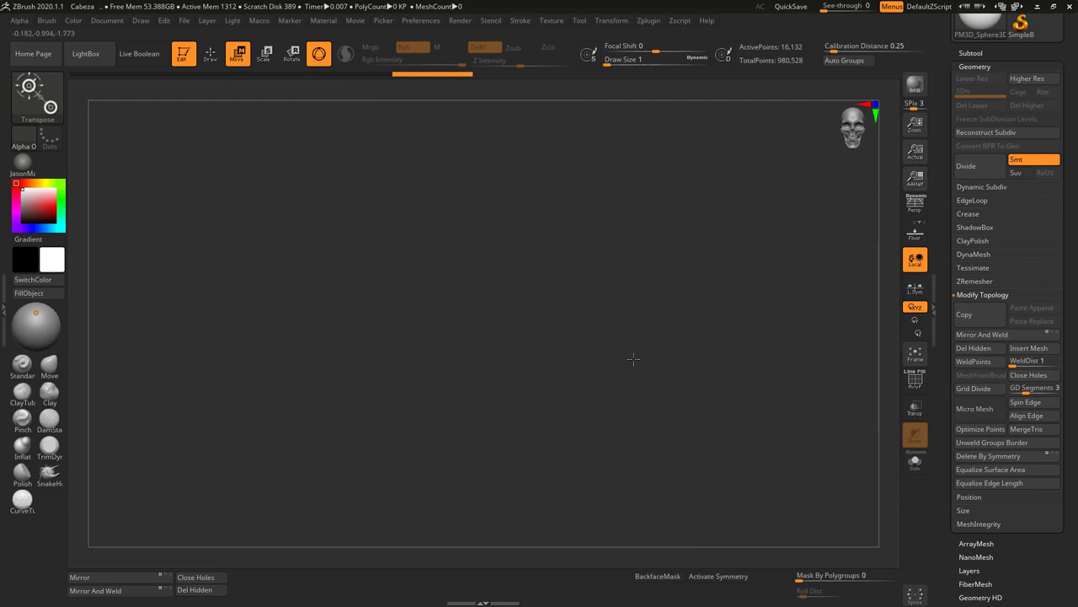
pyautogui.keyDown('alt'); pyautogui.moveTo(796, 363); pyautogui.dragTo(607, 380); pyautogui.keyUp('alt')
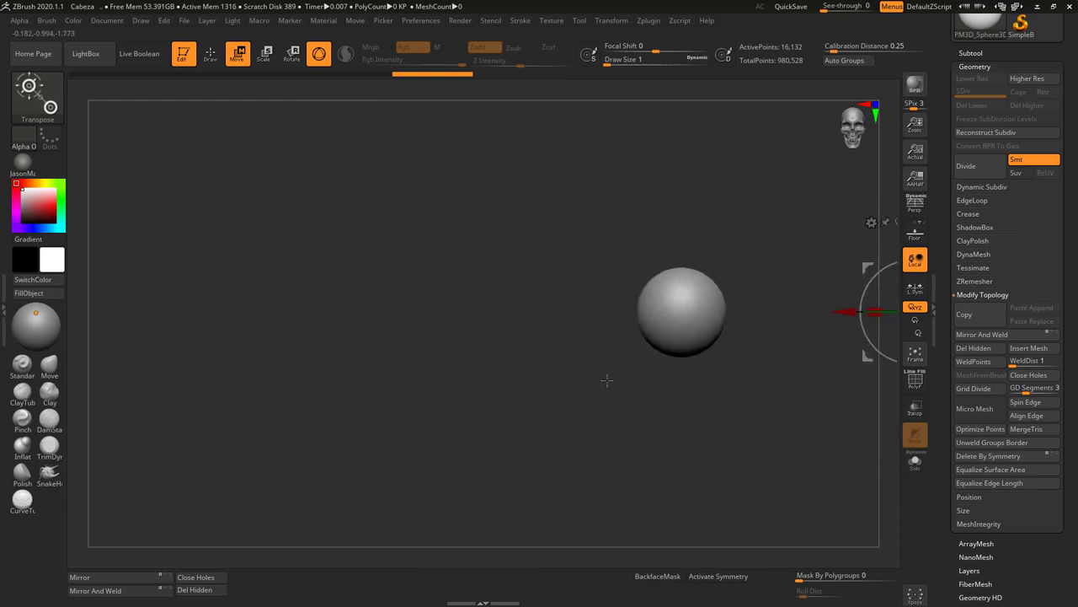
pyautogui.keyDown('alt'); pyautogui.moveTo(731, 403); pyautogui.dragTo(536, 411); pyautogui.keyUp('alt')
pyautogui.click(689, 232)
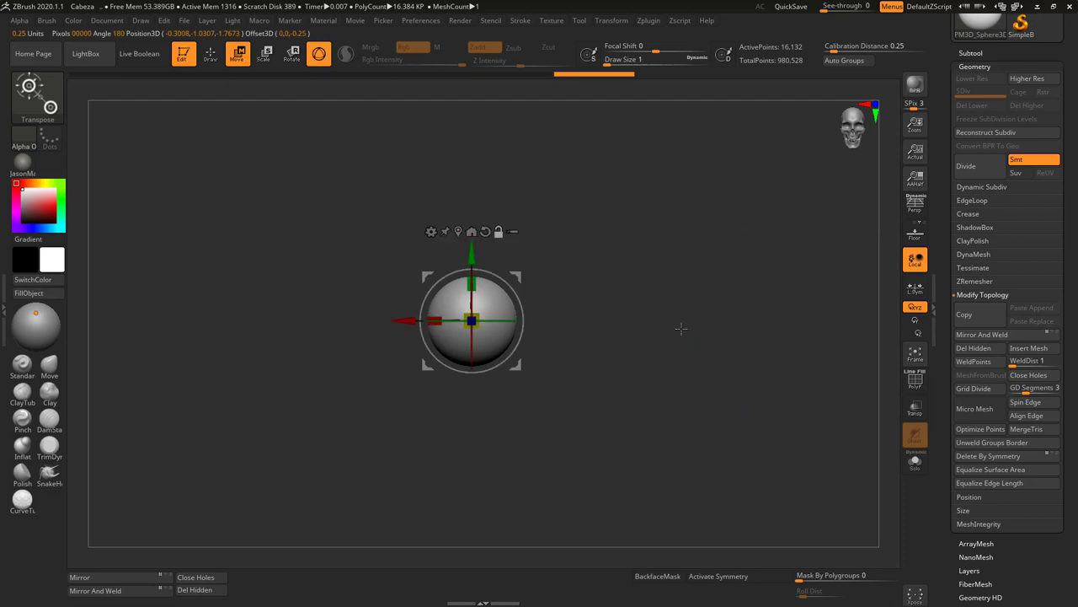
# - Scale down the copied sphere and move it back along Z so it partly sinks into the large eyeball
pyautogui.moveTo(682, 327)
pyautogui.keyDown('alt'); pyautogui.mouseDown()
pyautogui.moveTo(778, 340)
pyautogui.moveTo(694, 342)
pyautogui.mouseUp(); pyautogui.keyUp('alt')
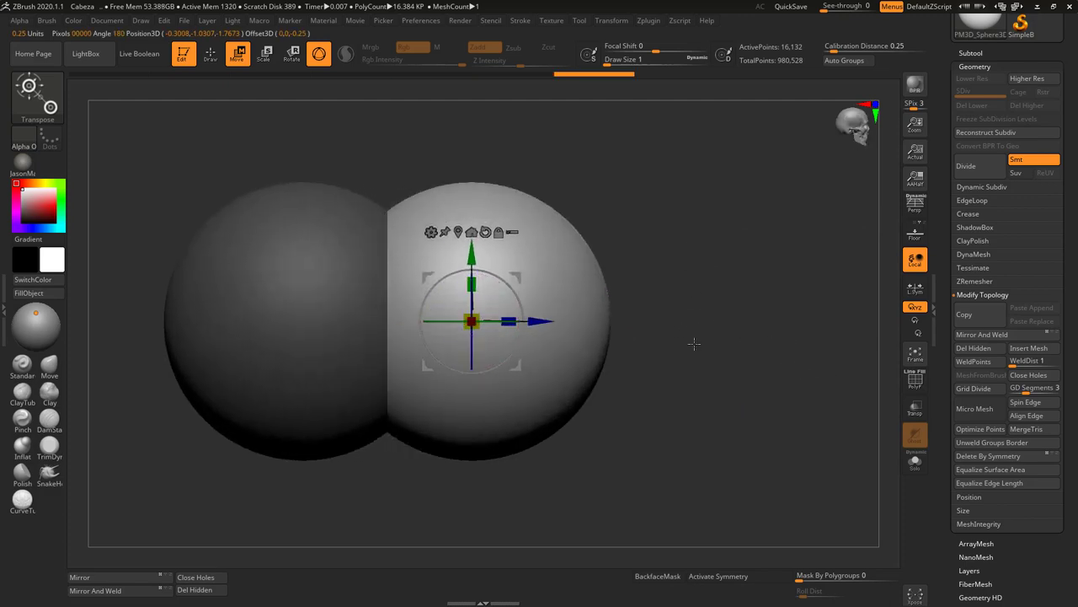
pyautogui.moveTo(472, 320); pyautogui.dragTo(424, 311)
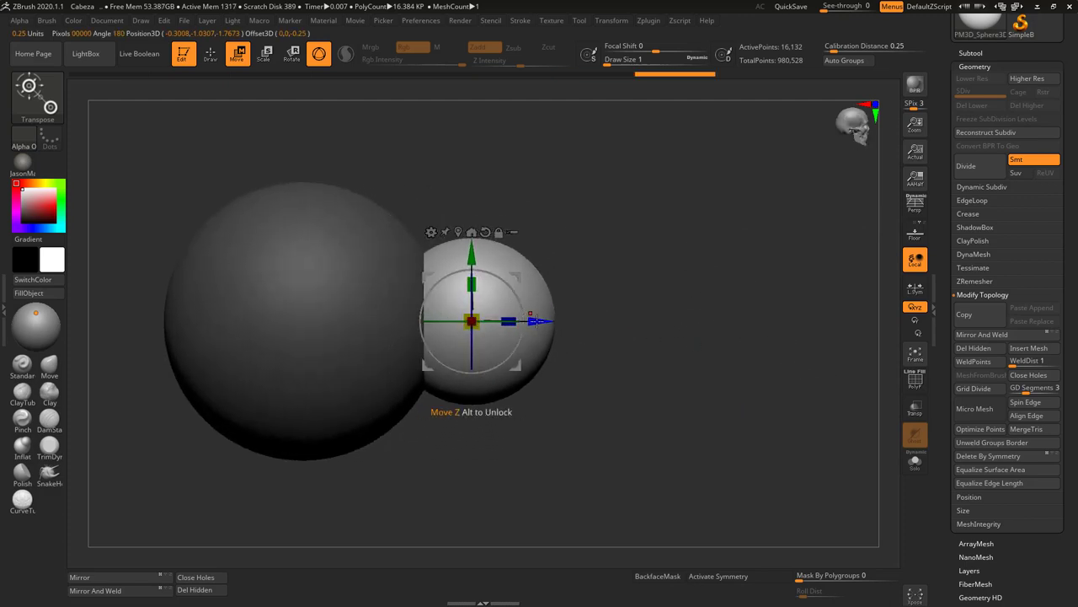
pyautogui.moveTo(540, 321); pyautogui.dragTo(481, 321)
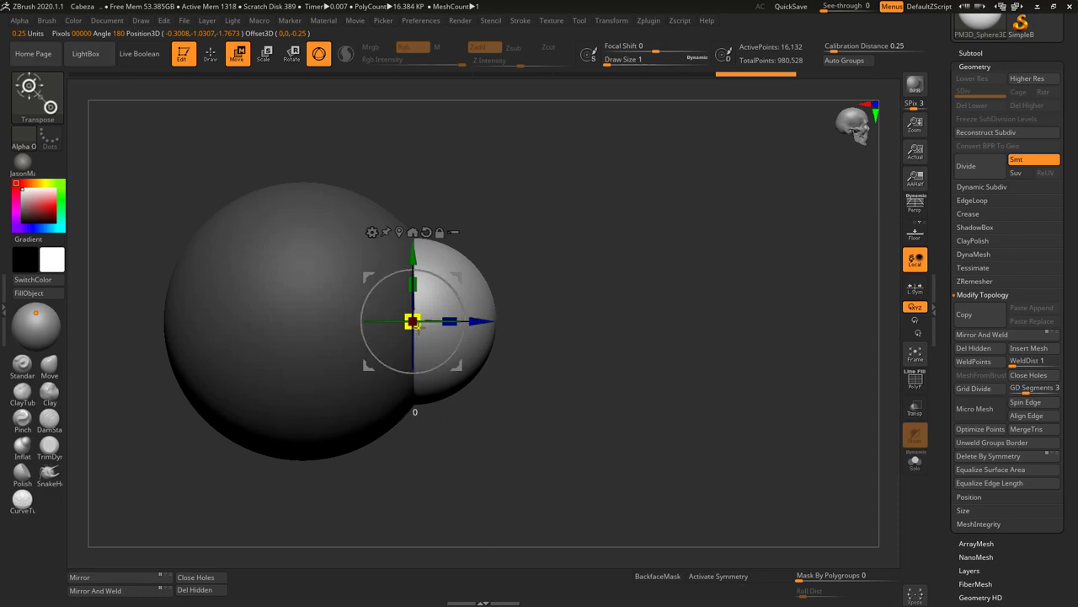
pyautogui.moveTo(415, 325); pyautogui.dragTo(411, 323)
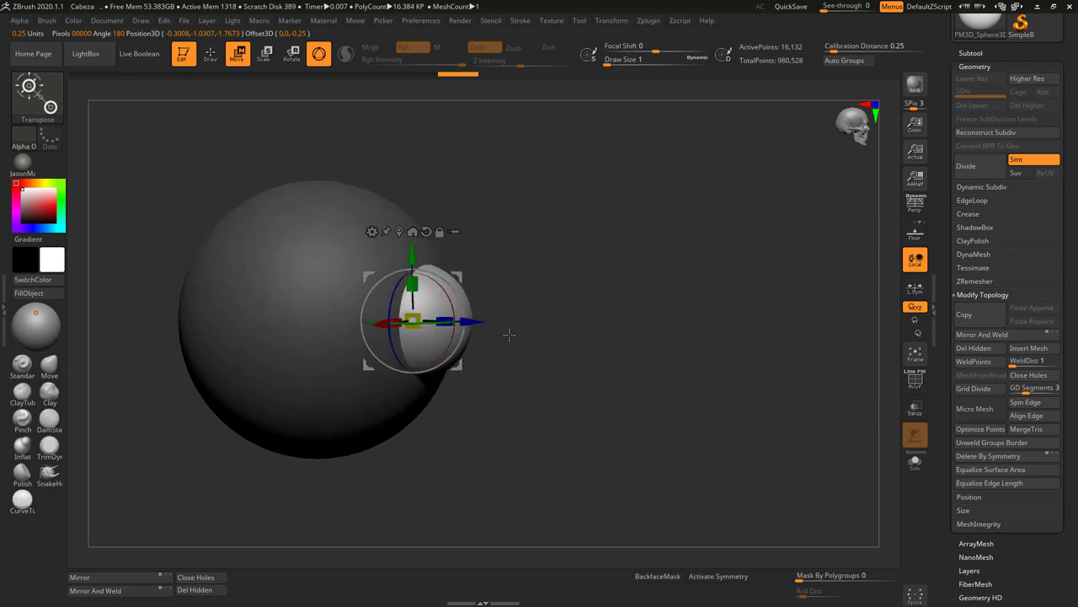
# - Fine-tune the small sphere's scale and Z depth from both side views to form a slight corneal bulge
pyautogui.keyDown('shift'); pyautogui.moveTo(581, 333); pyautogui.dragTo(546, 333); pyautogui.keyUp('shift')
pyautogui.keyDown('shift'); pyautogui.moveTo(630, 308); pyautogui.dragTo(552, 329); pyautogui.keyUp('shift')
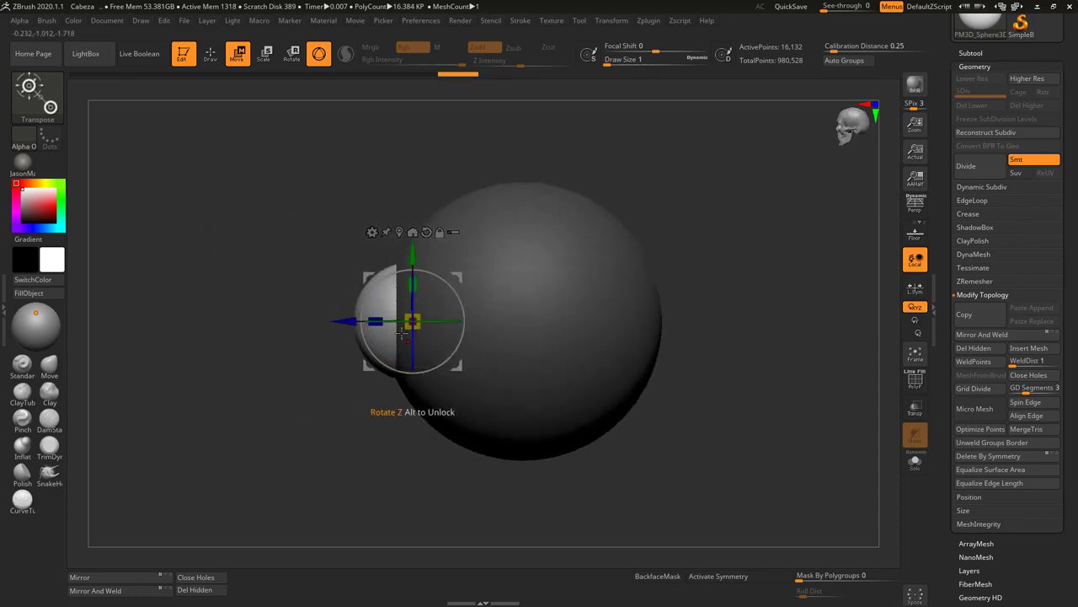
pyautogui.moveTo(345, 321); pyautogui.dragTo(349, 321)
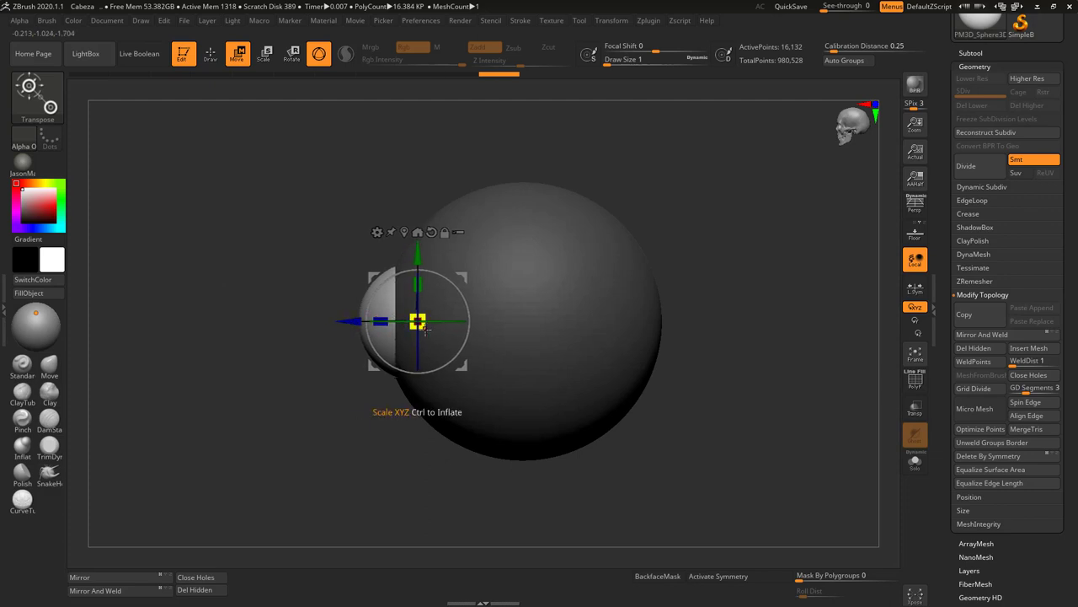
pyautogui.moveTo(425, 329); pyautogui.dragTo(430, 328)
pyautogui.keyDown('shift'); pyautogui.moveTo(684, 268); pyautogui.dragTo(703, 294); pyautogui.keyUp('shift')
pyautogui.moveTo(485, 321); pyautogui.dragTo(477, 320)
pyautogui.keyDown('shift'); pyautogui.moveTo(624, 305); pyautogui.dragTo(547, 305); pyautogui.keyUp('shift')
# - Show the PolySphere5 head and nudge the small sphere back along Z to fit the eye opening
pyautogui.click(1023, 56)
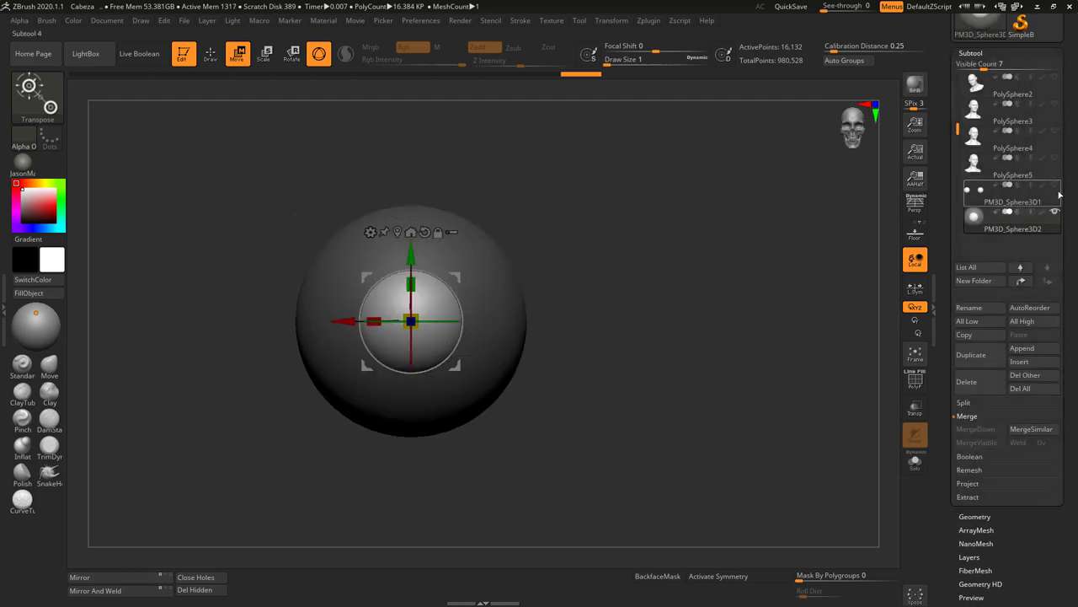
pyautogui.click(1055, 158)
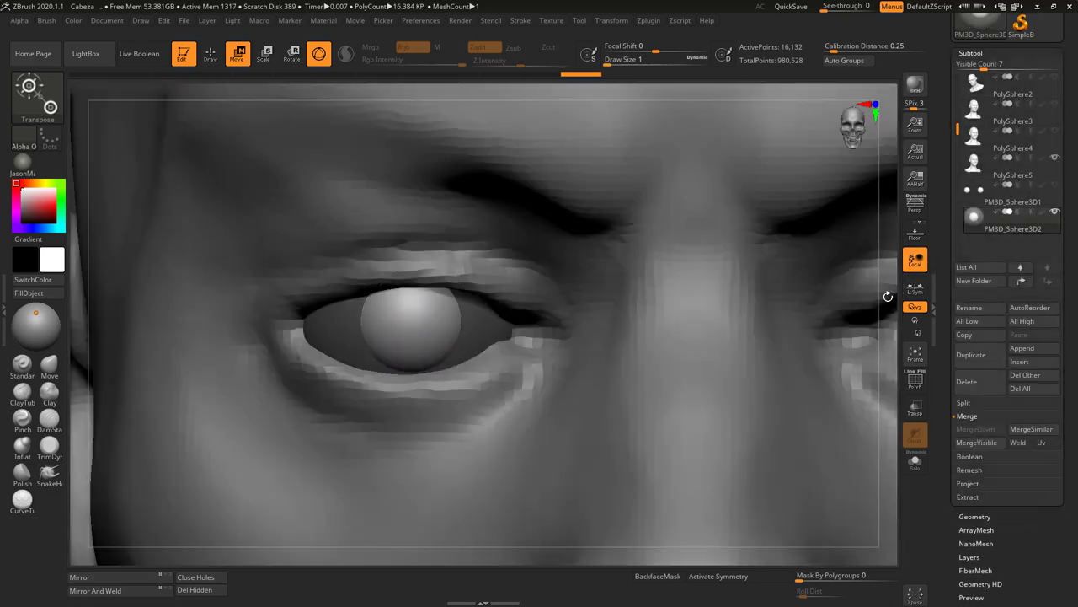
pyautogui.keyDown('alt'); pyautogui.moveTo(886, 298); pyautogui.dragTo(761, 285); pyautogui.keyUp('alt')
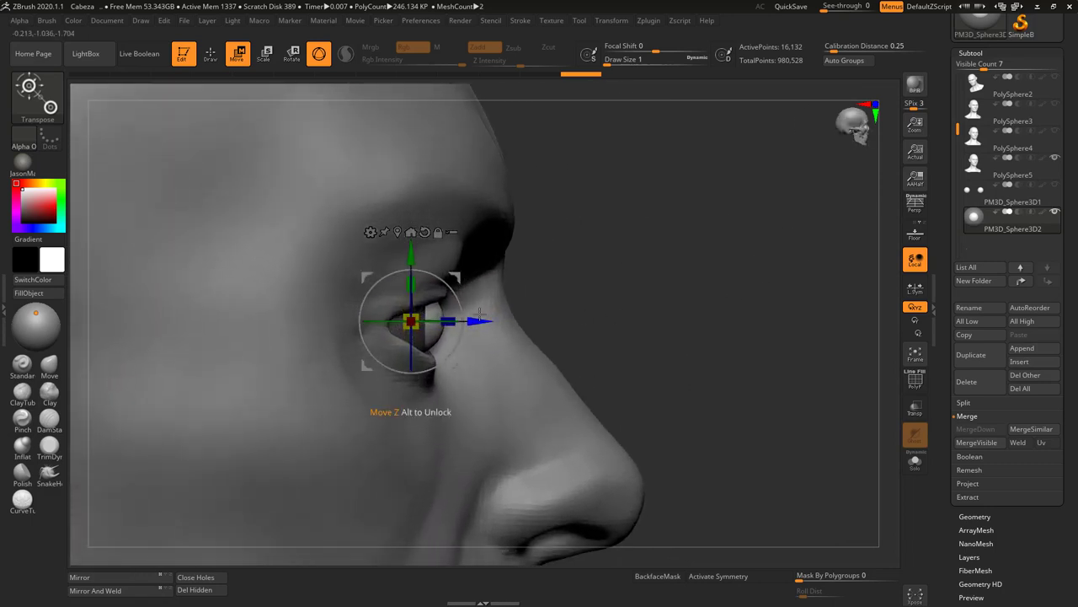
pyautogui.moveTo(479, 314); pyautogui.dragTo(475, 314)
pyautogui.moveTo(626, 245); pyautogui.dragTo(627, 256)
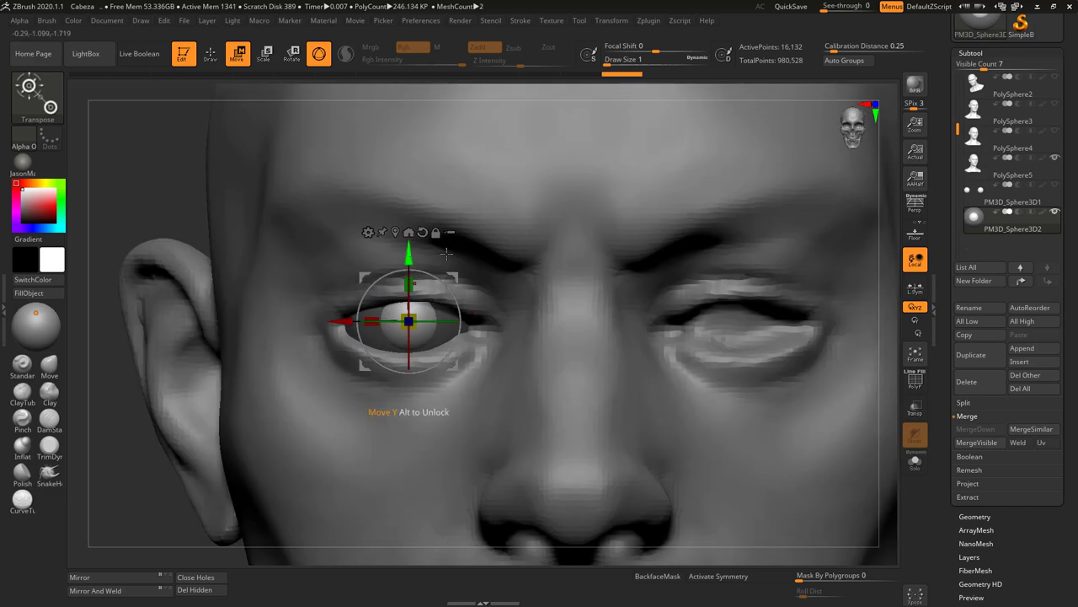
# - Check the small sphere's size and bulge from the front and side with the head hidden and shown
pyautogui.click(1055, 158)
pyautogui.moveTo(726, 309); pyautogui.dragTo(774, 322)
pyautogui.click(1056, 157)
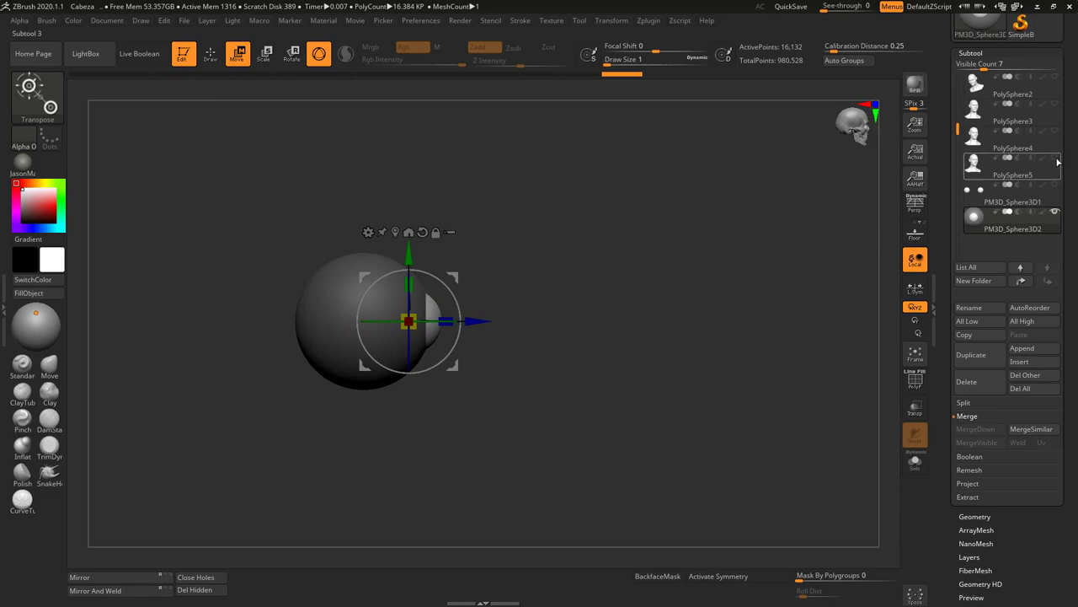
pyautogui.moveTo(807, 283); pyautogui.dragTo(715, 299)
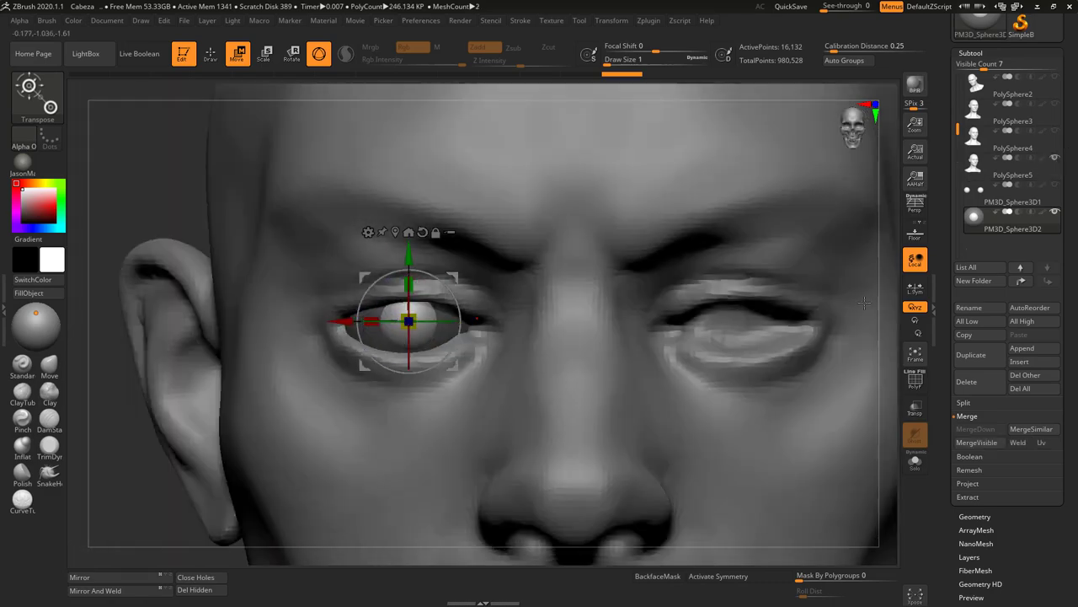
pyautogui.keyDown('alt'); pyautogui.moveTo(893, 311); pyautogui.dragTo(800, 363); pyautogui.keyUp('alt')
pyautogui.click(1055, 157)
pyautogui.moveTo(795, 295)
pyautogui.mouseDown()
pyautogui.moveTo(734, 306)
pyautogui.moveTo(775, 290)
pyautogui.moveTo(783, 307)
pyautogui.mouseUp()
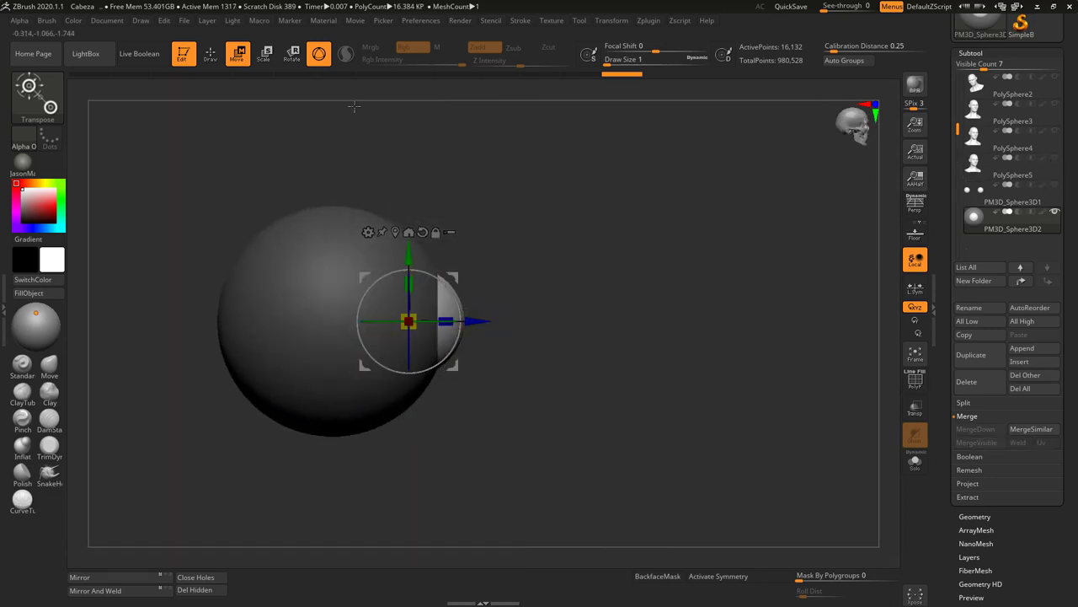
# - Leave the transform mode and clear the mask from the large sphere of the eyeball
pyautogui.press('q')
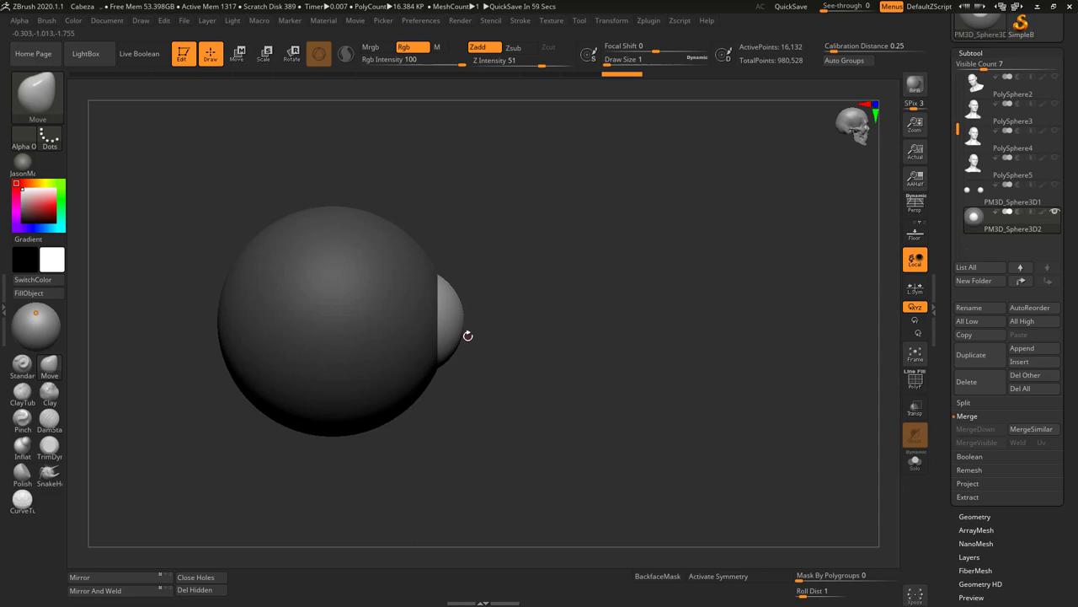
pyautogui.moveTo(467, 336)
pyautogui.mouseDown()
pyautogui.moveTo(618, 325)
pyautogui.moveTo(632, 334)
pyautogui.moveTo(677, 320)
pyautogui.moveTo(700, 328)
pyautogui.moveTo(690, 388)
pyautogui.mouseUp()
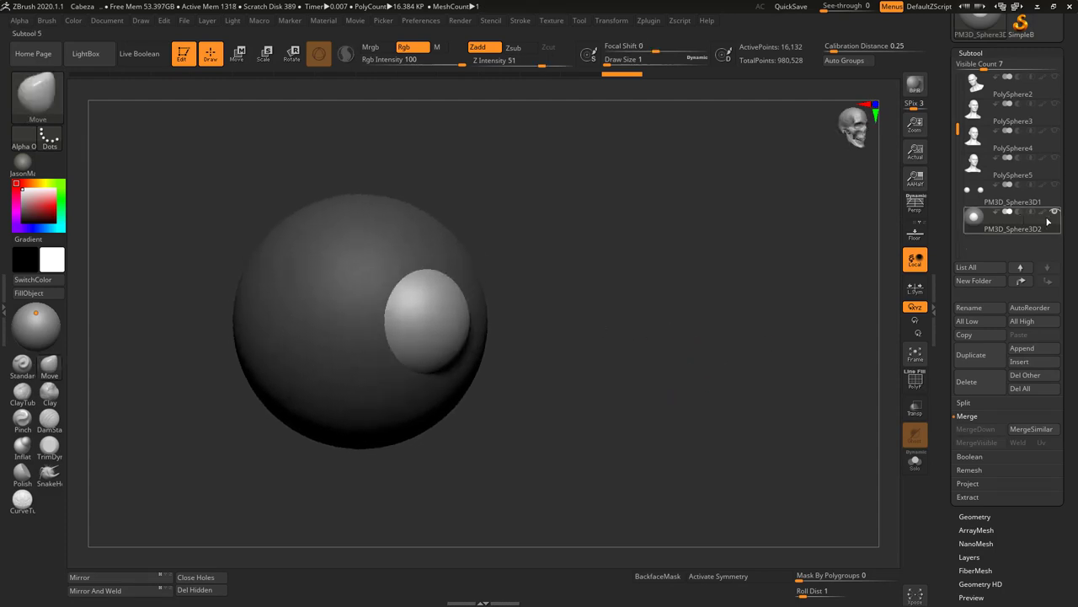
pyautogui.press('ctrl')
pyautogui.keyDown('ctrl'); pyautogui.moveTo(838, 438); pyautogui.dragTo(800, 462); pyautogui.keyUp('ctrl')
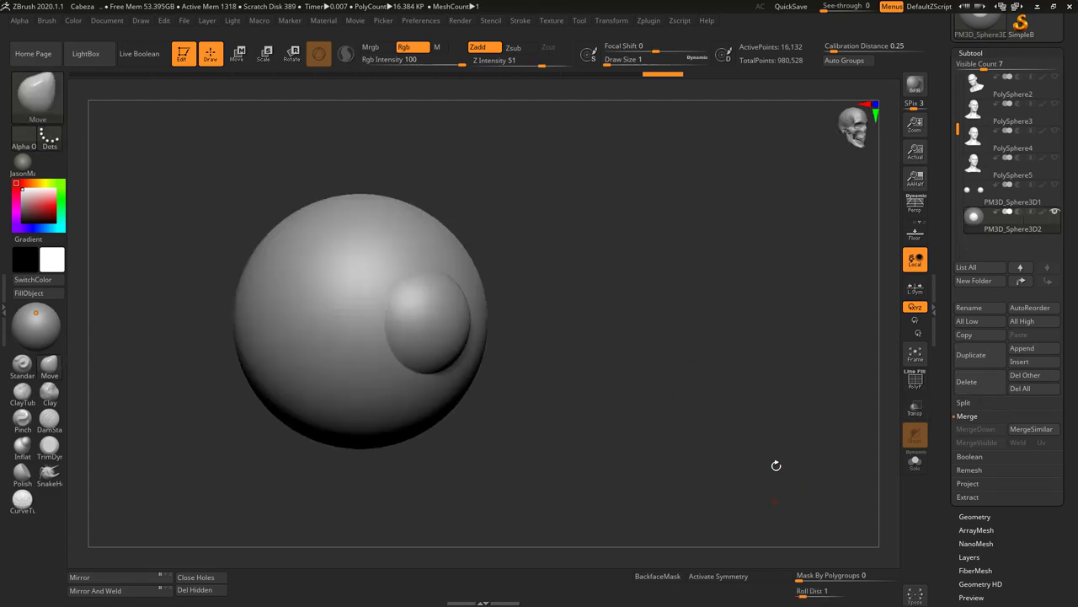
# - Fuse the two eyeball spheres into one mesh with DynaMesh at a resolution of 616
pyautogui.click(975, 517)
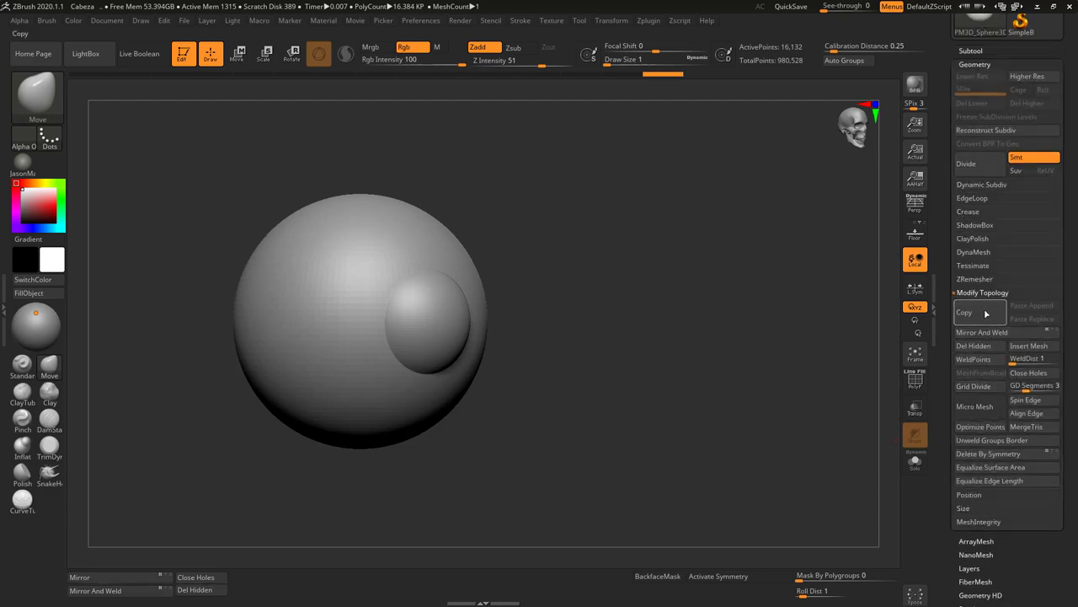
pyautogui.click(982, 253)
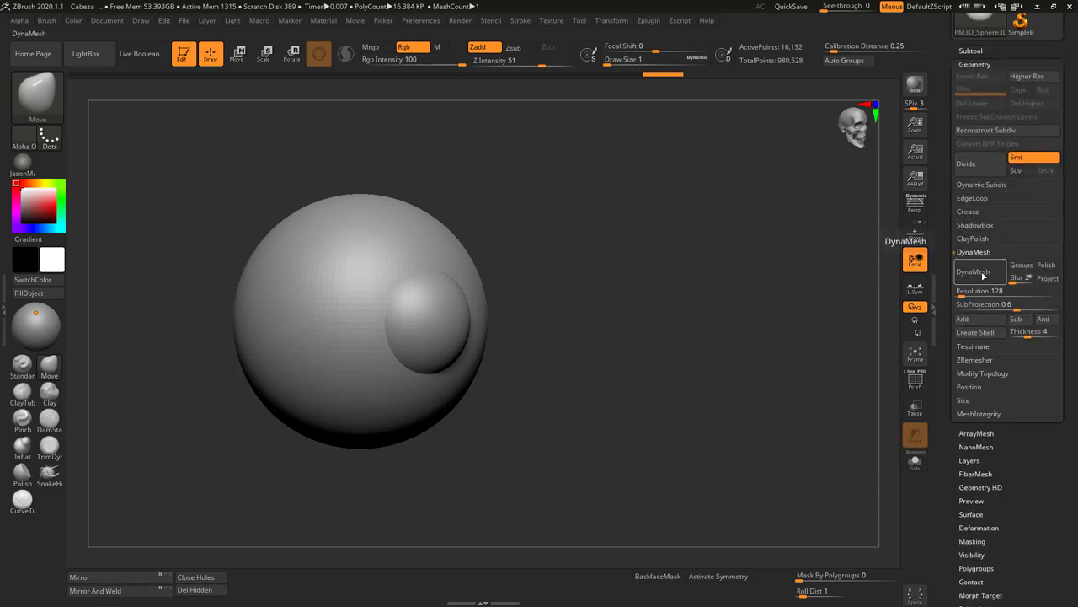
pyautogui.click(983, 274)
pyautogui.hotkey('ctrl', 'z')
pyautogui.moveTo(964, 295); pyautogui.dragTo(974, 294)
pyautogui.click(978, 273)
# - Smooth the seam where the corneal bulge meets the eyeball, using a draw size of 16
pyautogui.keyDown('shift'); pyautogui.moveTo(845, 354); pyautogui.dragTo(590, 357); pyautogui.keyUp('shift')
pyautogui.moveTo(758, 352); pyautogui.dragTo(615, 337)
pyautogui.press('s')
pyautogui.moveTo(489, 319); pyautogui.dragTo(494, 319)
pyautogui.keyDown('shift'); pyautogui.moveTo(417, 291); pyautogui.dragTo(416, 353); pyautogui.keyUp('shift')
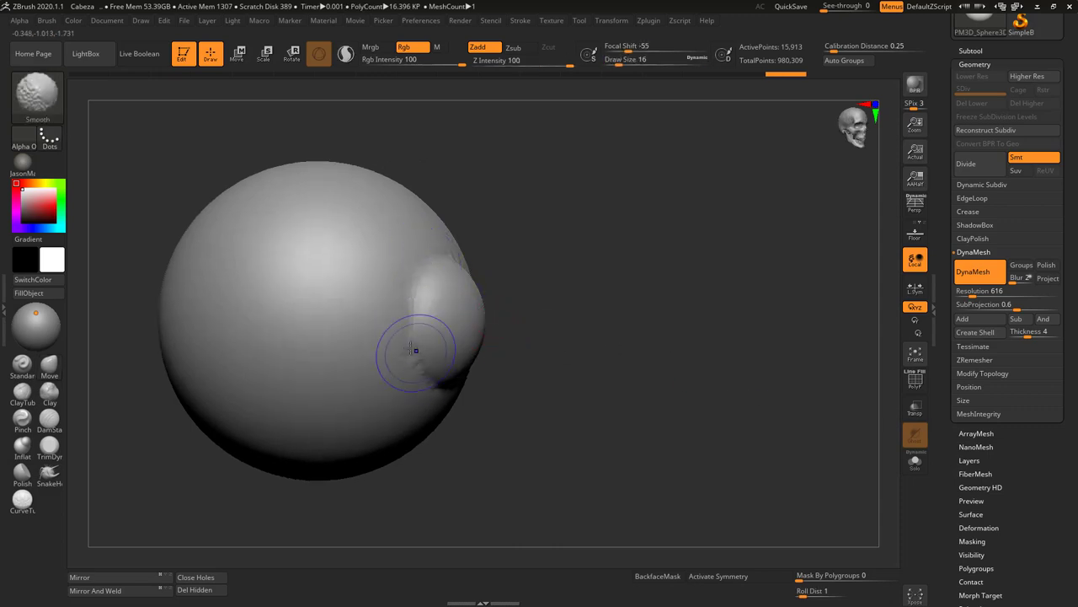
pyautogui.moveTo(547, 383)
pyautogui.mouseDown()
pyautogui.moveTo(459, 389)
pyautogui.moveTo(548, 311)
pyautogui.mouseUp()
pyautogui.moveTo(695, 299); pyautogui.dragTo(602, 289)
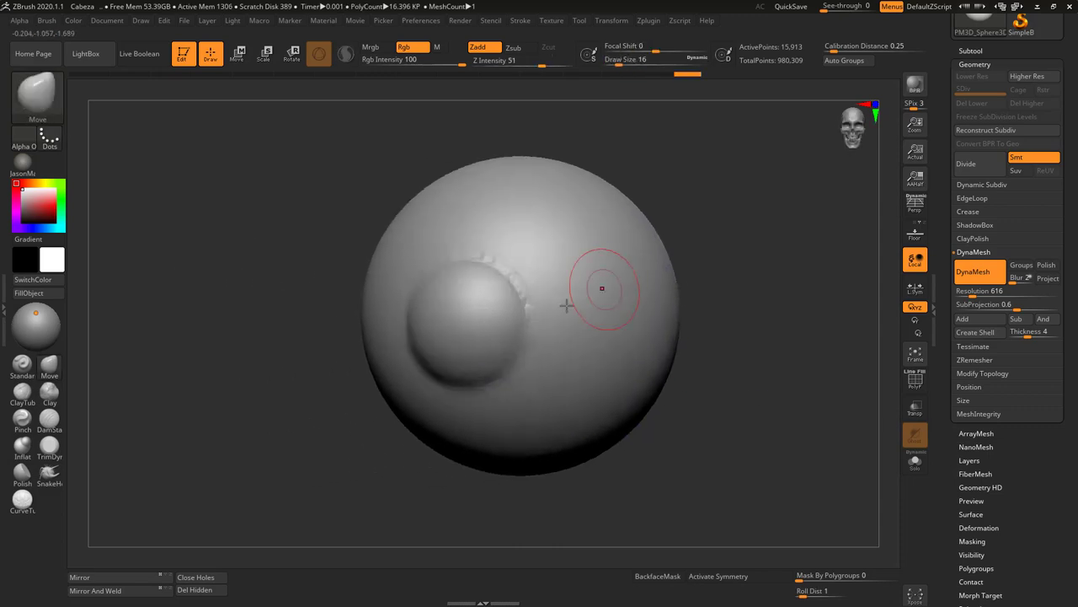
pyautogui.keyDown('shift'); pyautogui.moveTo(529, 316); pyautogui.dragTo(489, 241); pyautogui.keyUp('shift')
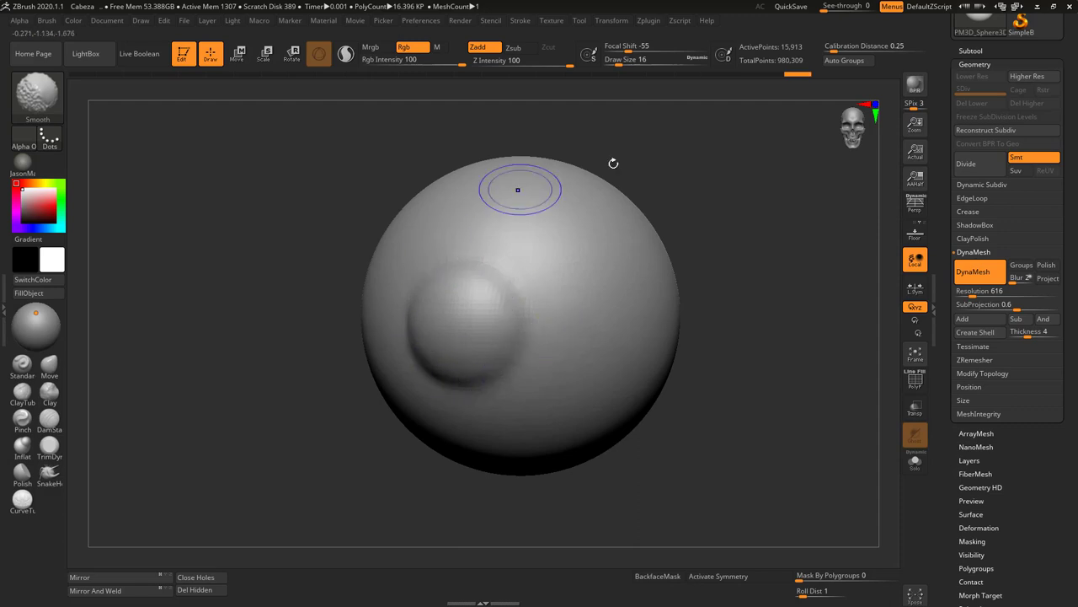
# - Soften the remaining rim around the corneal bulge and subdivide the eyeball to level 3
pyautogui.moveTo(614, 163); pyautogui.dragTo(513, 282)
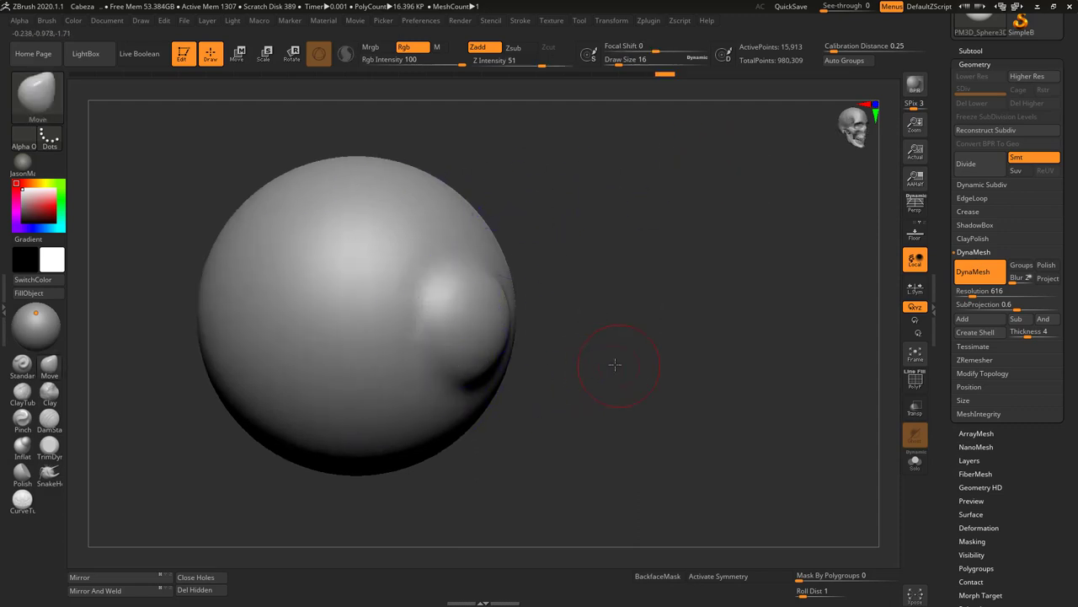
pyautogui.moveTo(614, 361)
pyautogui.mouseDown()
pyautogui.moveTo(479, 384)
pyautogui.moveTo(525, 297)
pyautogui.moveTo(516, 370)
pyautogui.mouseUp()
pyautogui.moveTo(712, 251); pyautogui.dragTo(741, 267)
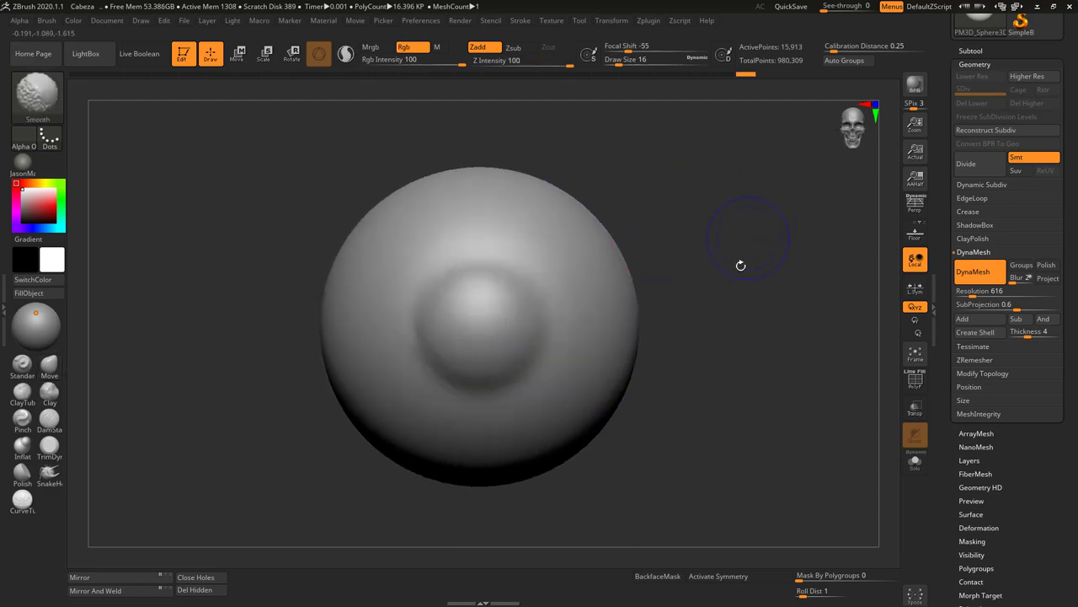
pyautogui.keyDown('ctrl'); pyautogui.moveTo(741, 267); pyautogui.dragTo(727, 303, button='right'); pyautogui.keyUp('ctrl')
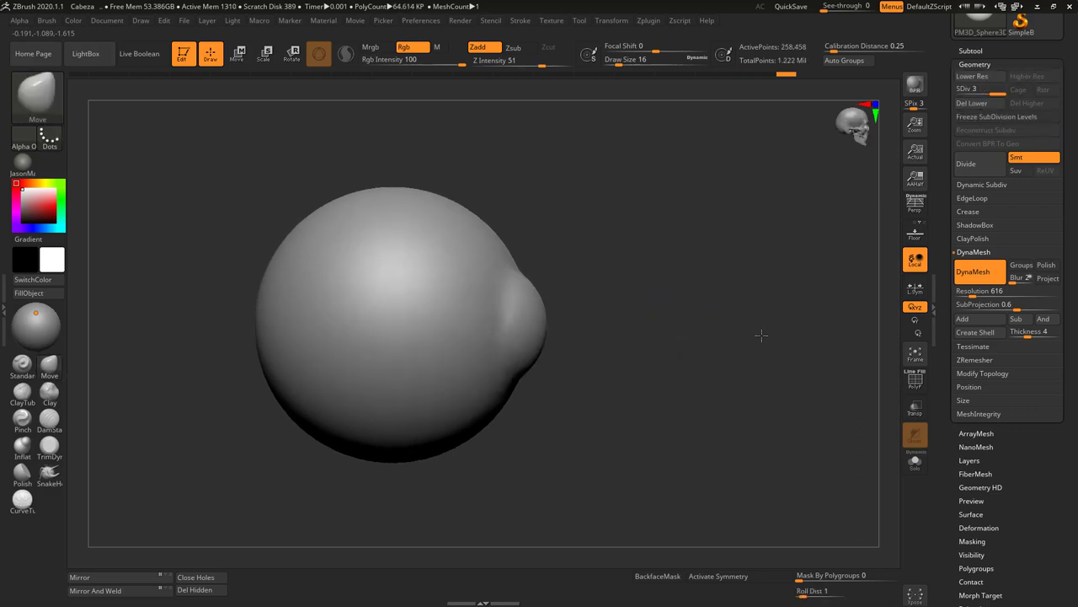
pyautogui.moveTo(762, 335)
pyautogui.mouseDown()
pyautogui.moveTo(708, 349)
pyautogui.moveTo(773, 332)
pyautogui.moveTo(756, 326)
pyautogui.moveTo(792, 325)
pyautogui.moveTo(756, 335)
pyautogui.moveTo(777, 338)
pyautogui.mouseUp()
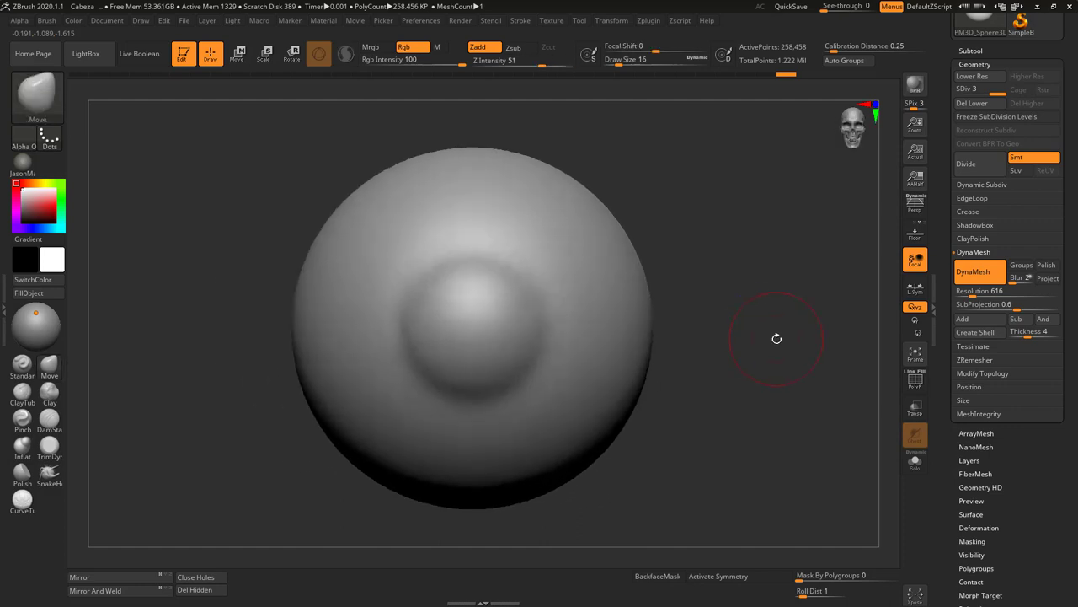
# - Show the PolySphere5 head and check the smoothed eyeball's fit in the eye opening from the front
pyautogui.click(978, 51)
pyautogui.click(1053, 170)
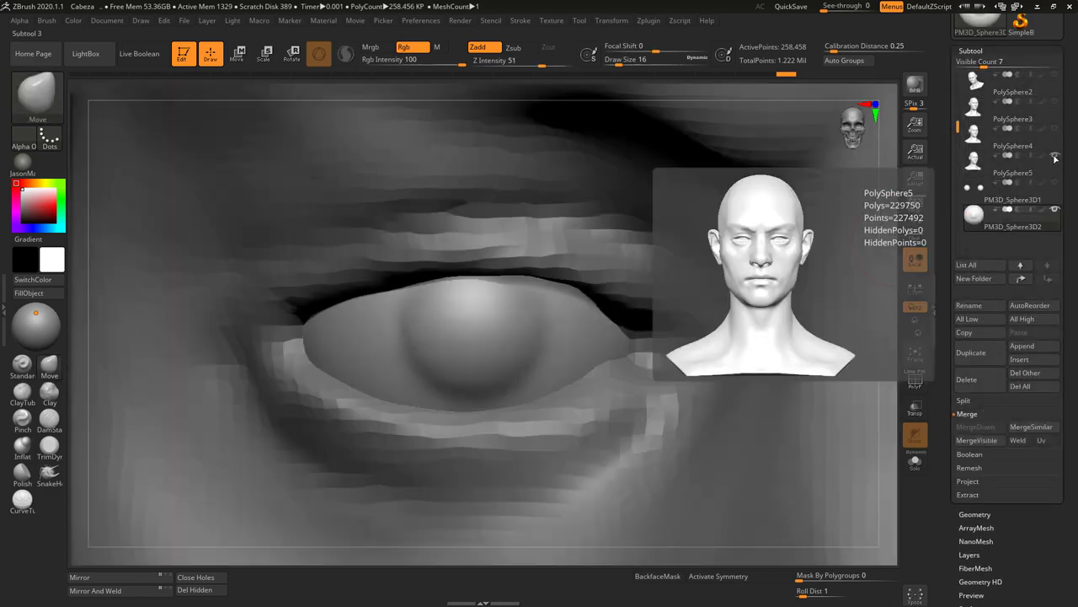
pyautogui.click(1055, 157)
pyautogui.moveTo(842, 290); pyautogui.dragTo(769, 302)
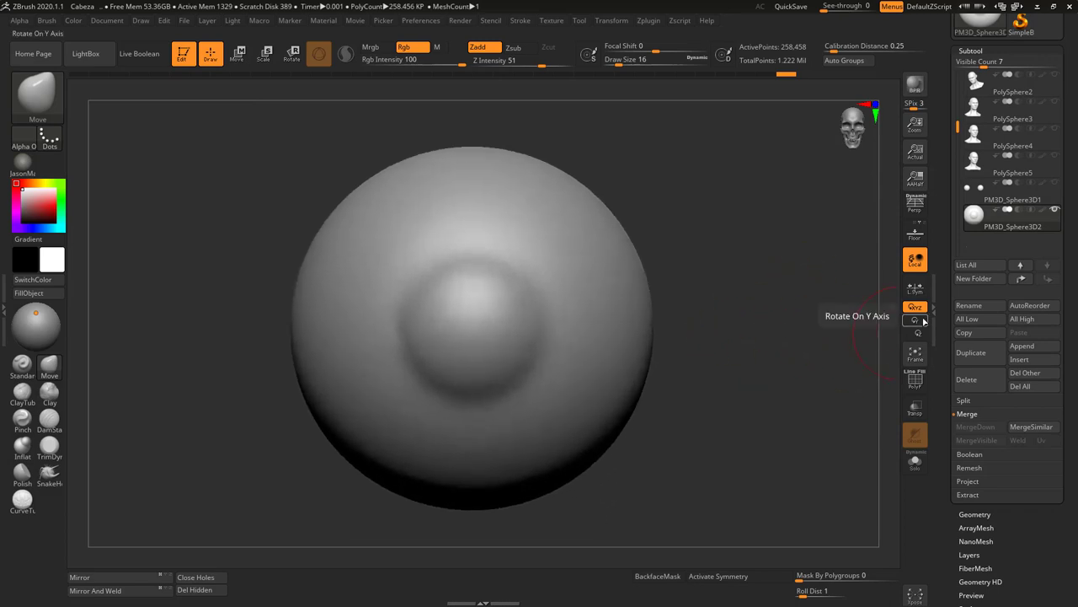
pyautogui.click(1056, 156)
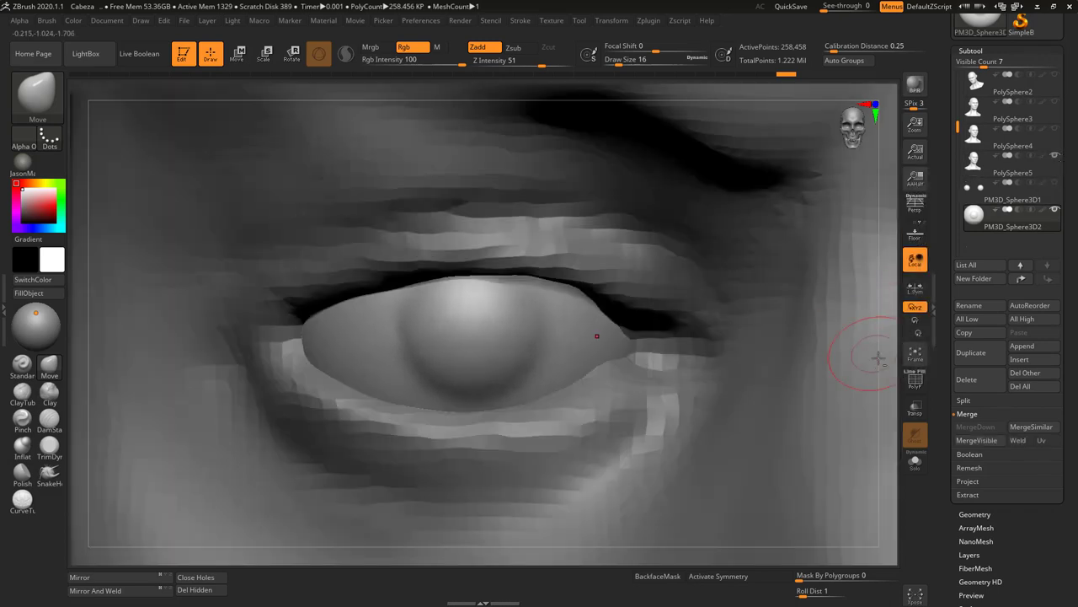
pyautogui.keyDown('alt'); pyautogui.moveTo(879, 359); pyautogui.dragTo(596, 170); pyautogui.keyUp('alt')
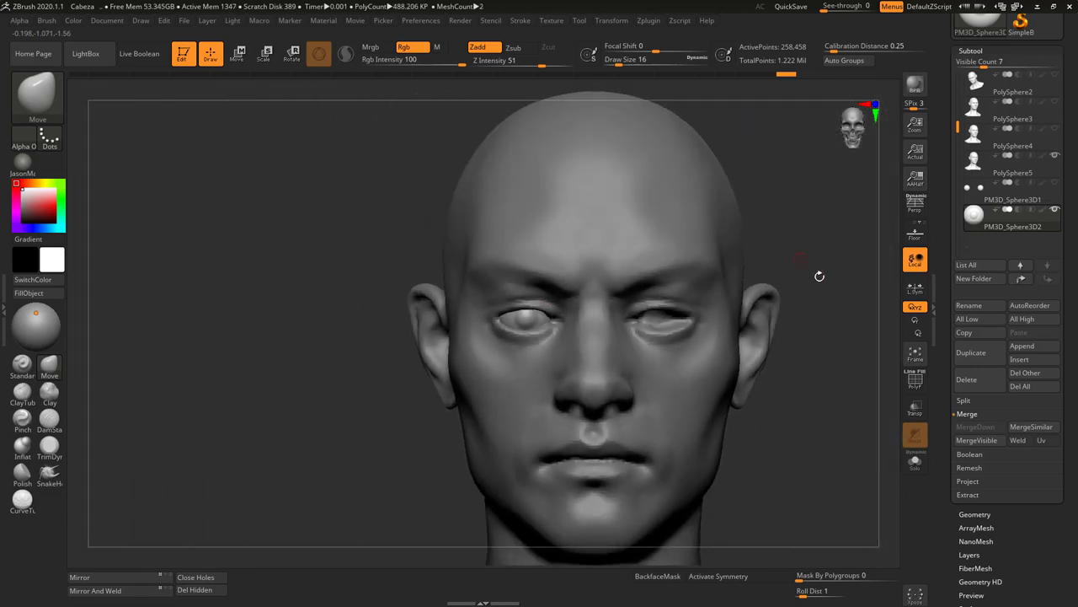
pyautogui.keyDown('alt'); pyautogui.moveTo(820, 275); pyautogui.dragTo(830, 276); pyautogui.keyUp('alt')
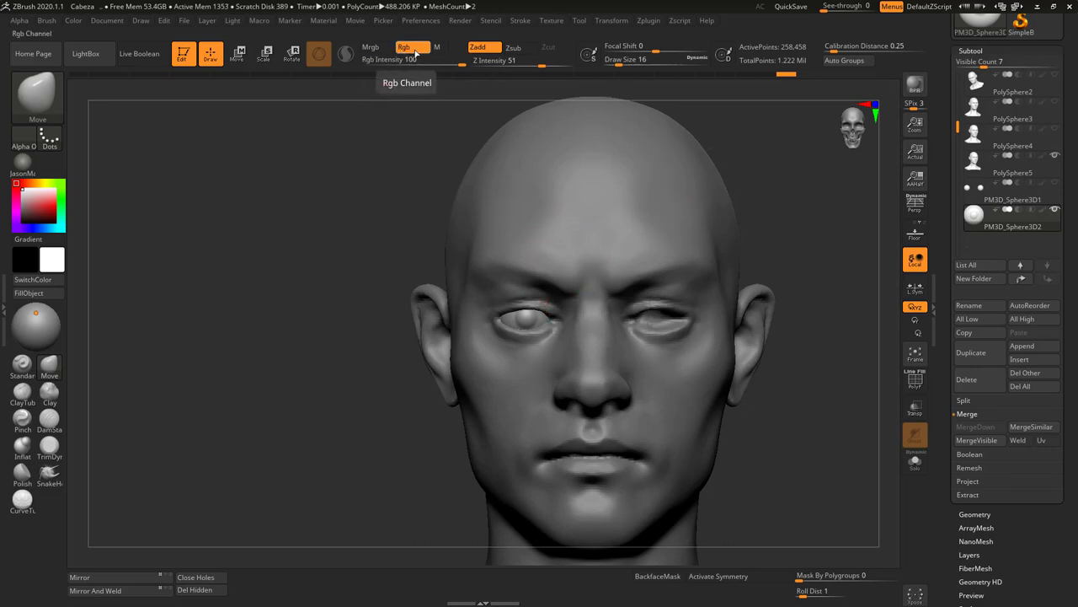
# - Enable combined material and colour painting (Mrgb) and choose the ToyPlastic material
pyautogui.click(478, 47)
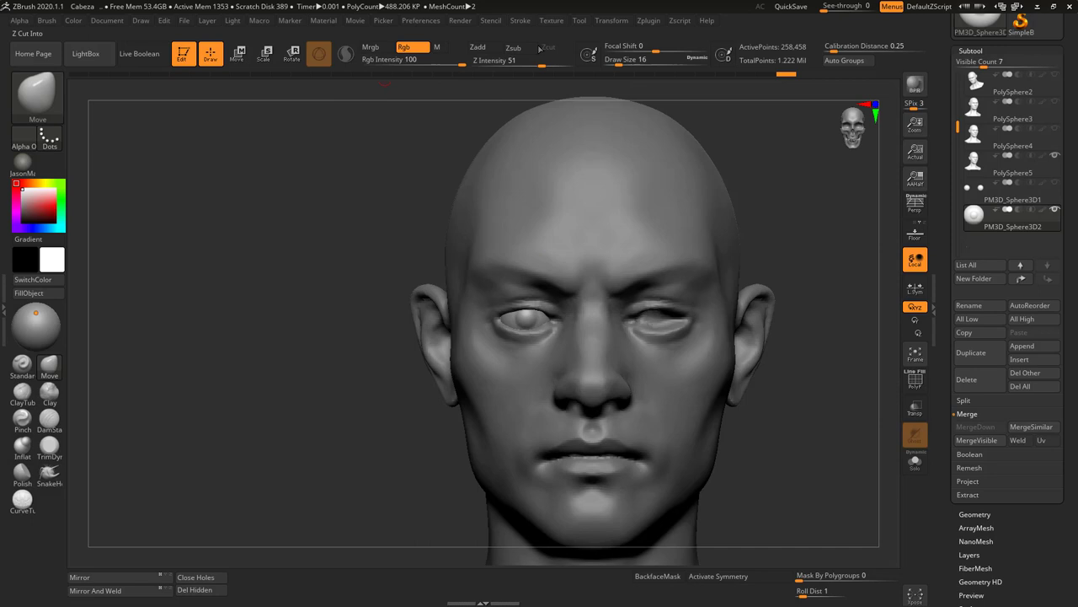
pyautogui.click(477, 47)
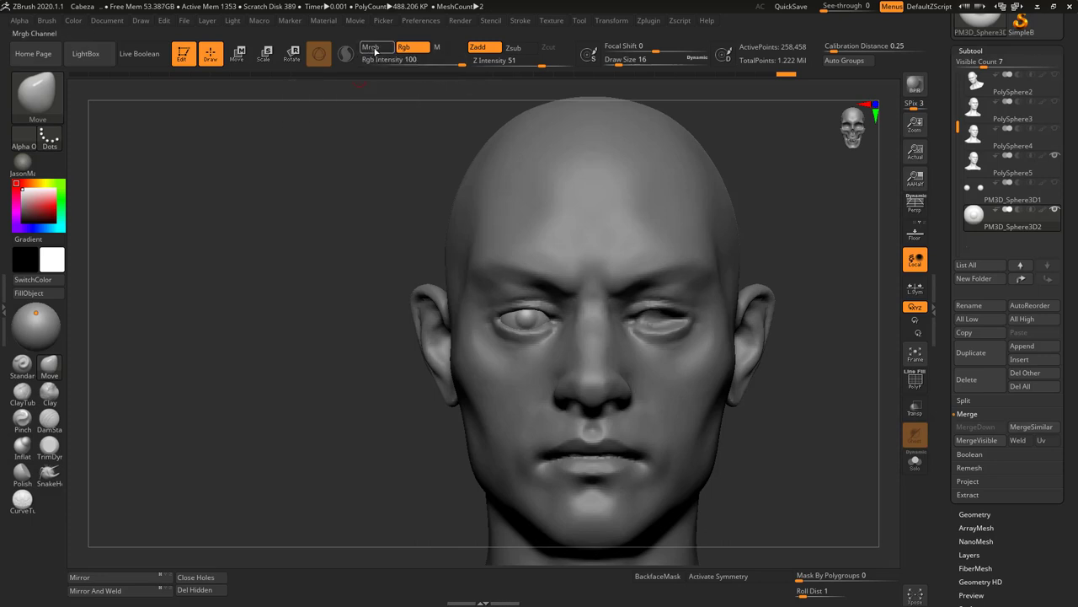
pyautogui.click(372, 48)
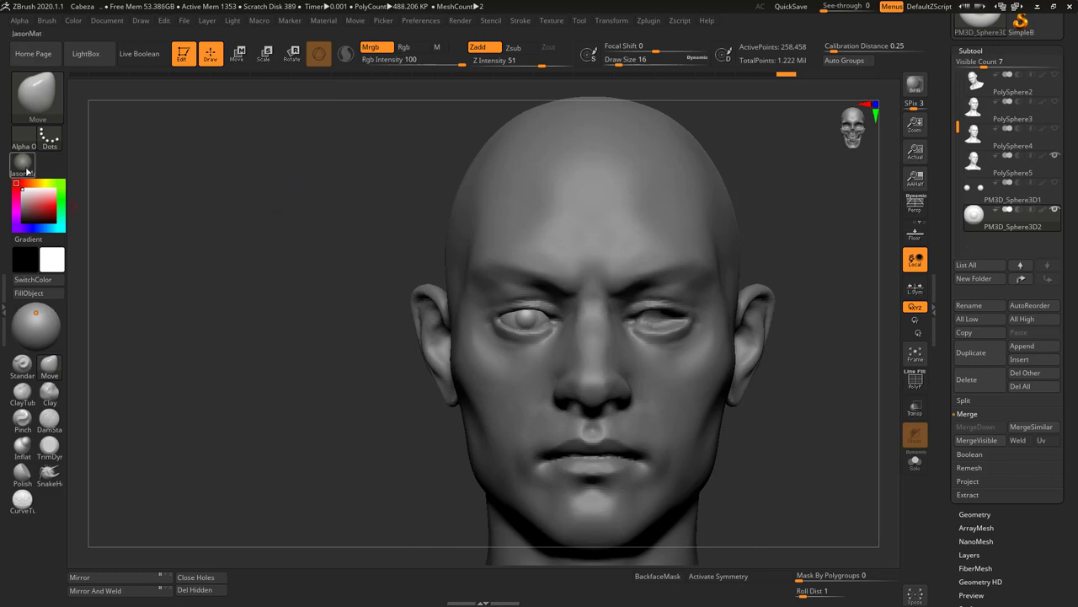
pyautogui.moveTo(25, 171)
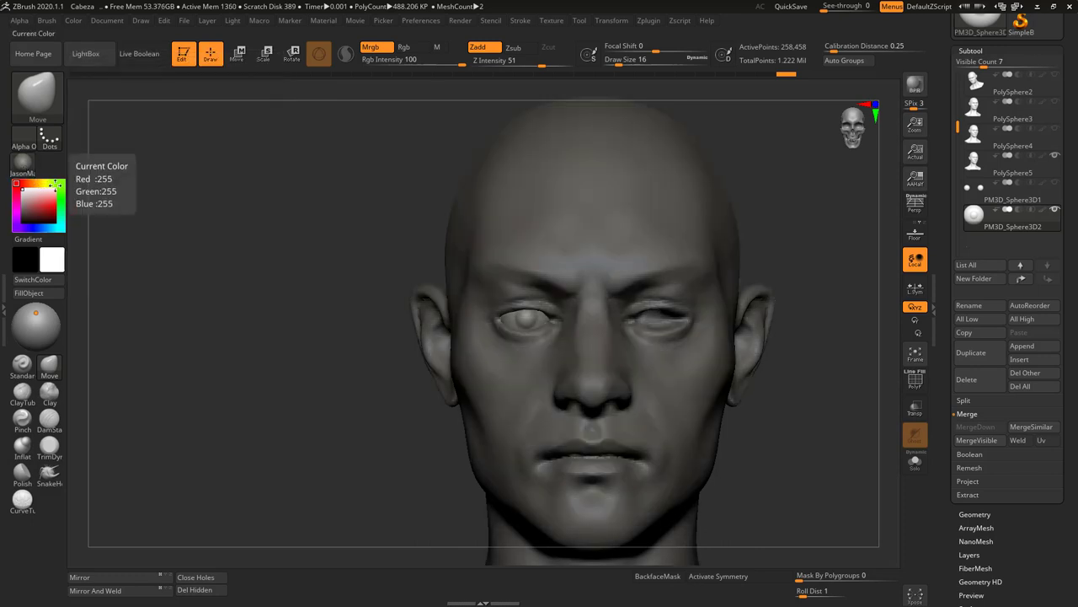
pyautogui.click(25, 167)
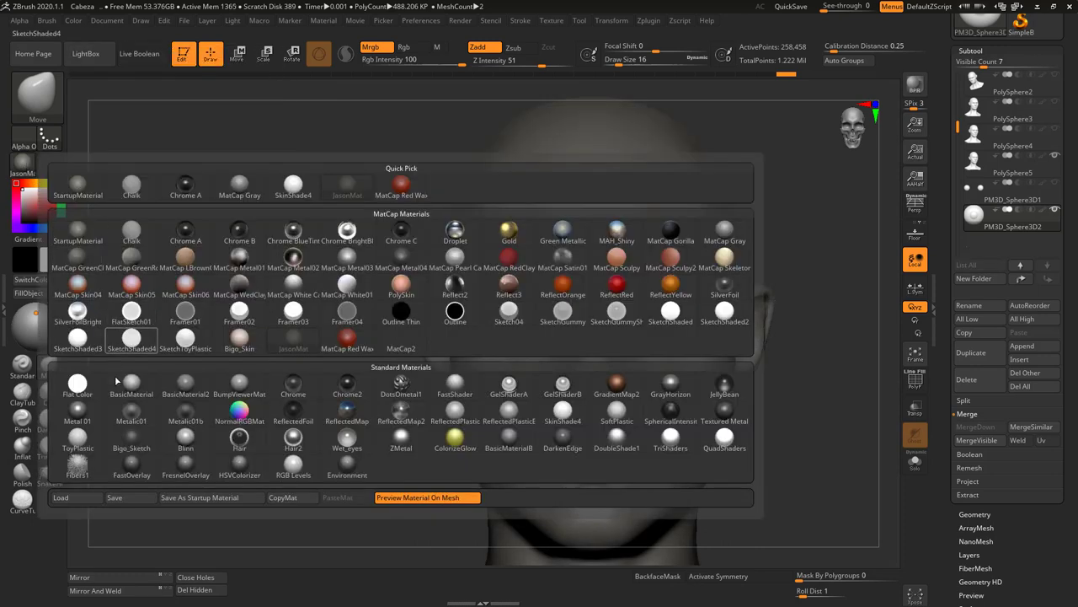
pyautogui.click(77, 438)
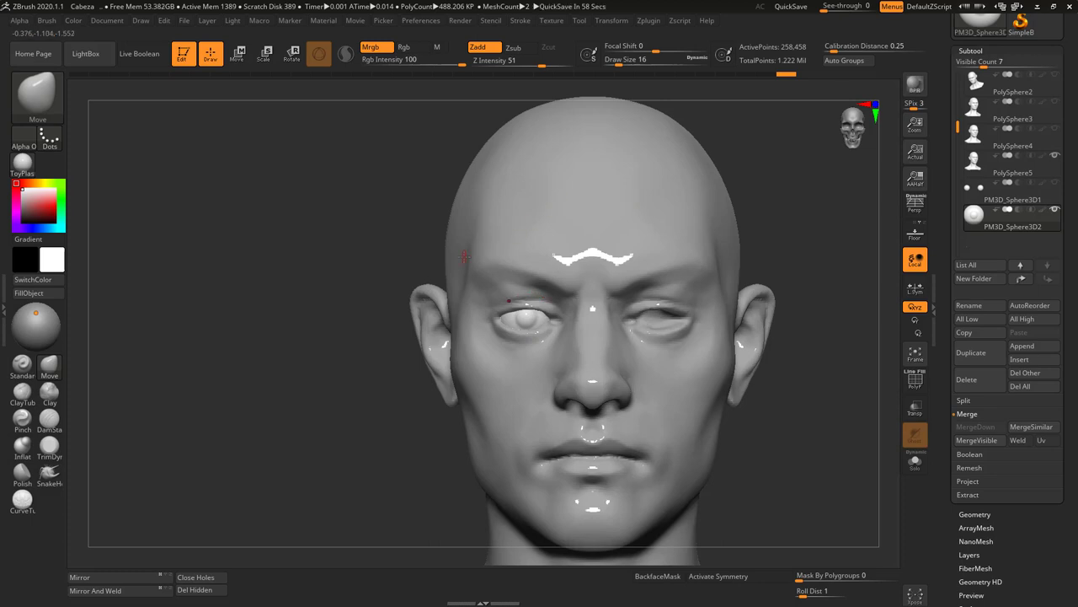
# - Preview BasicMaterial2 on the model and return to ToyPlastic
pyautogui.click(23, 163)
pyautogui.click(188, 390)
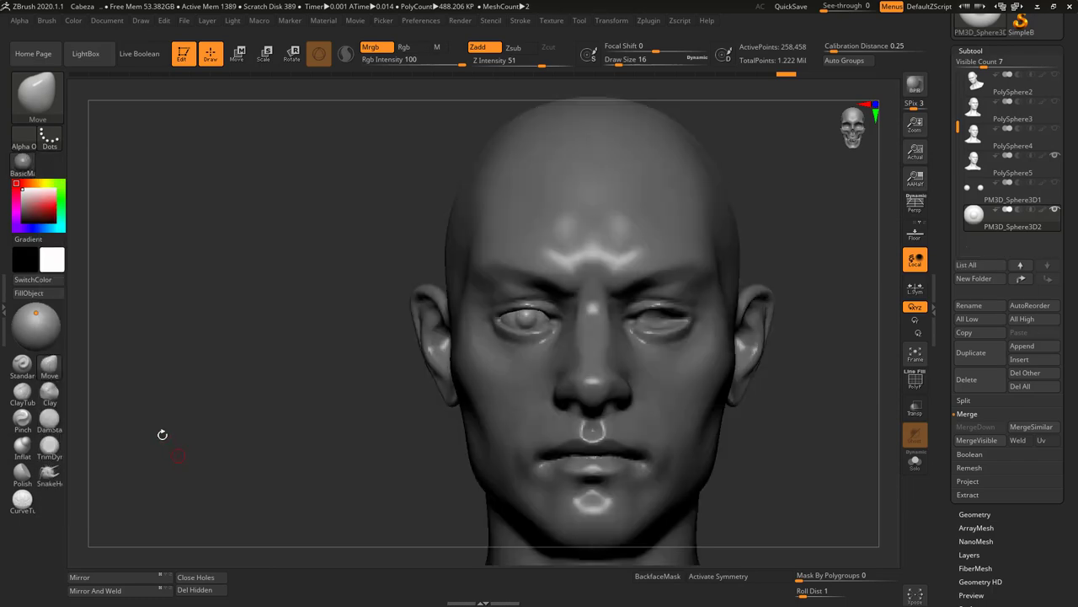
pyautogui.click(23, 163)
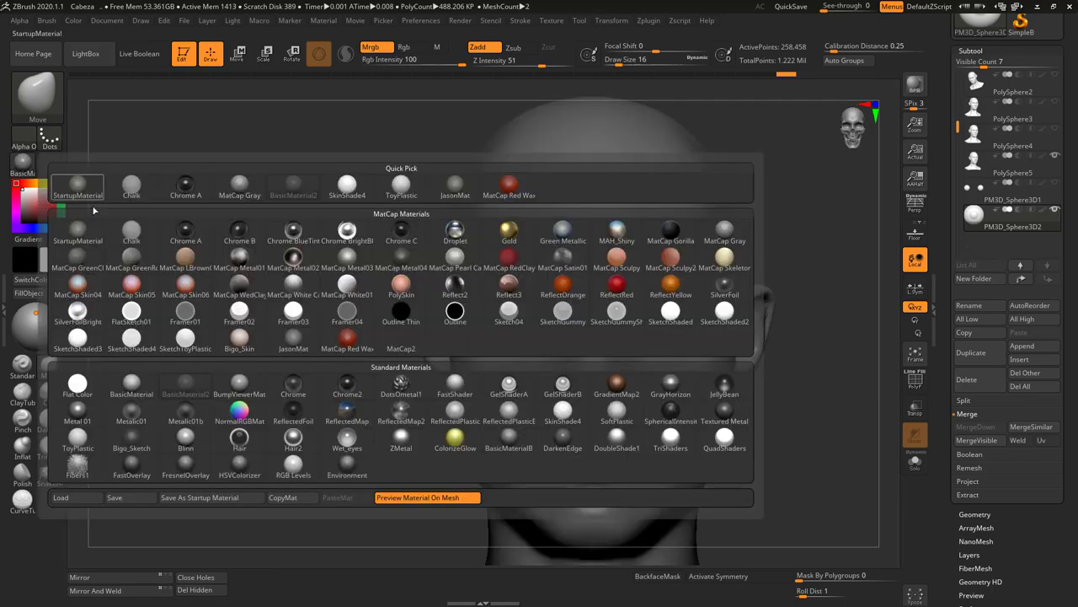
pyautogui.click(77, 436)
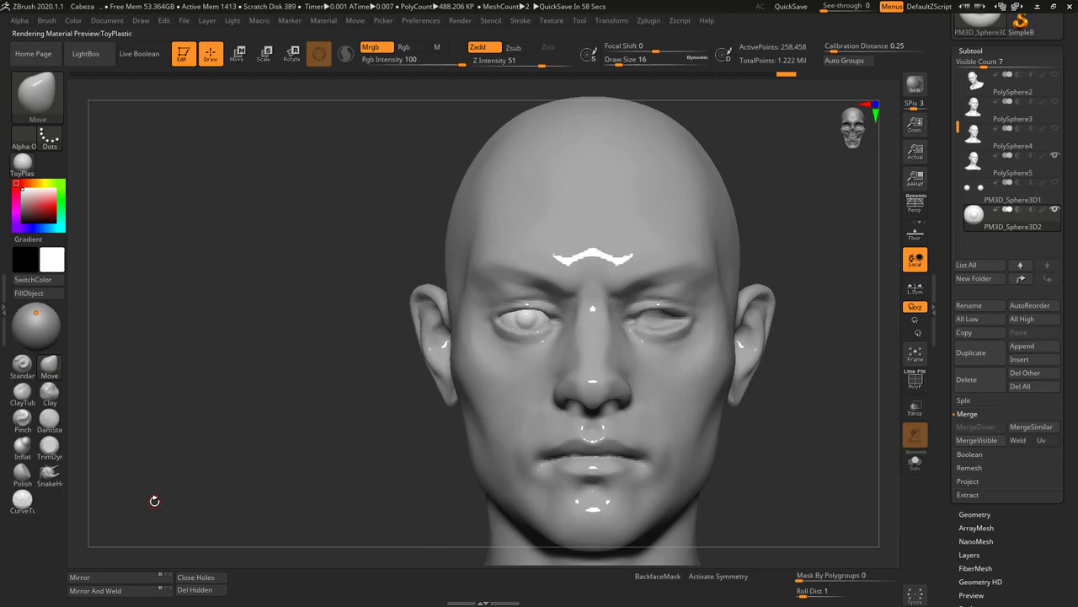
# - Fill the eyeball with a pale pinkish-white colour and the ToyPlastic material
pyautogui.click(26, 192)
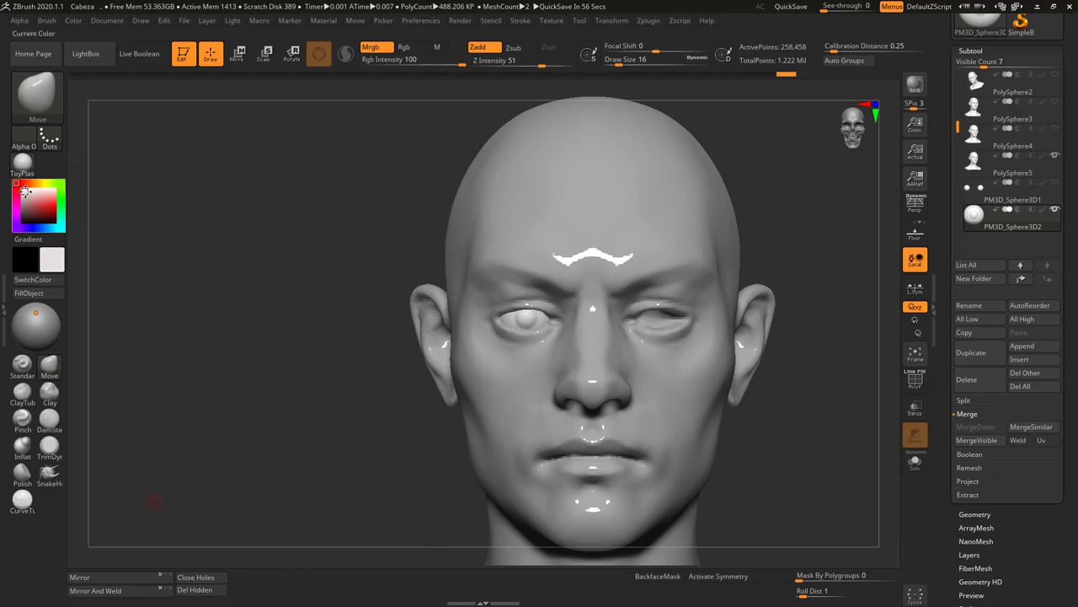
pyautogui.click(26, 192)
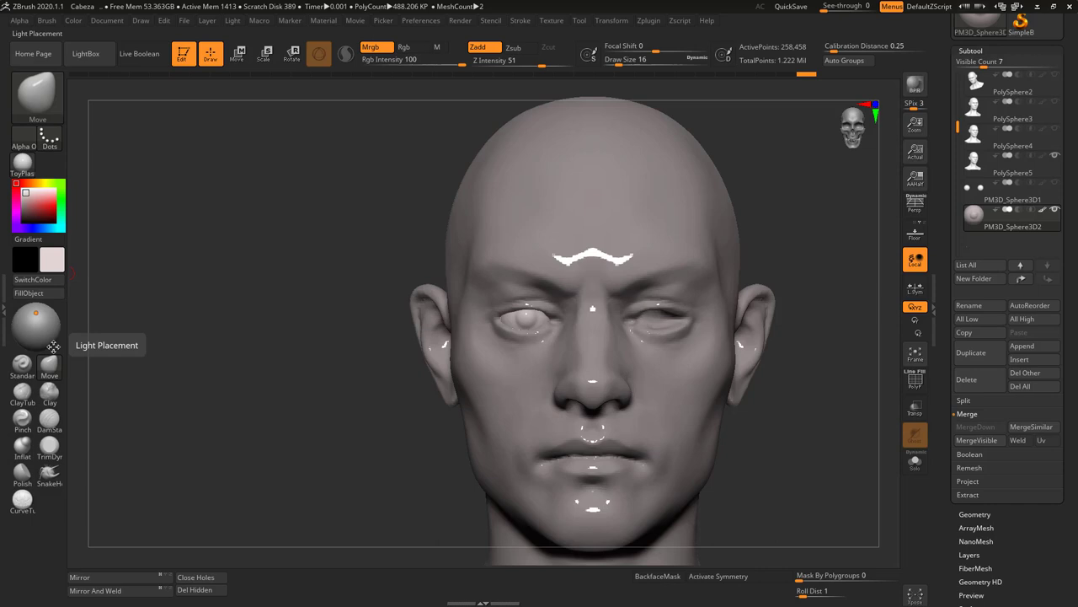
pyautogui.moveTo(1044, 215)
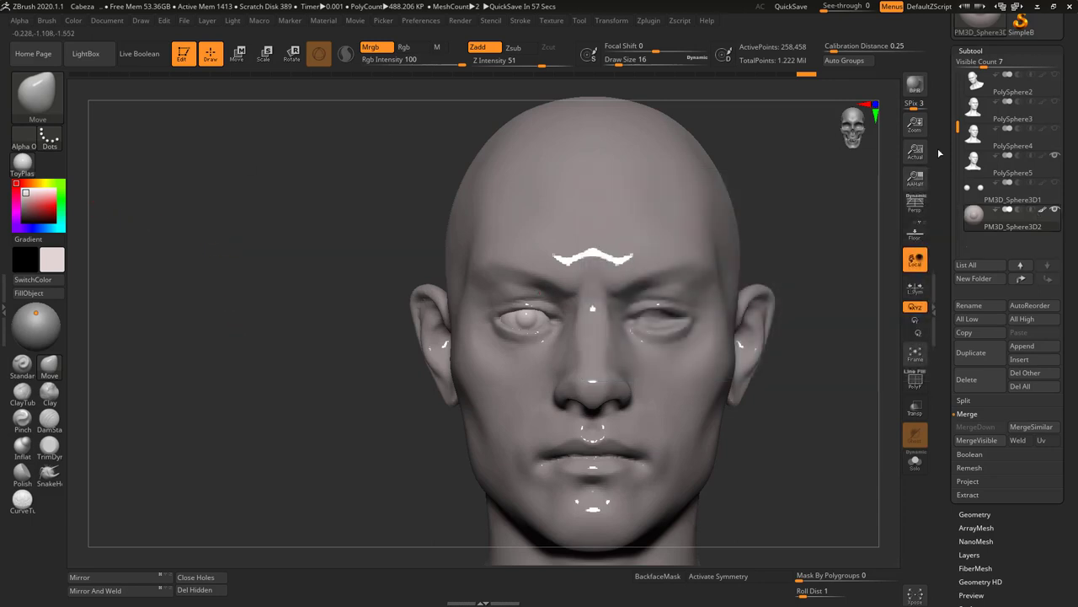
# - Fill the PolySphere5 head with the JasonMat material and pure white, and reselect the PM3D_Sphere3D2 eyeball
pyautogui.click(1011, 165)
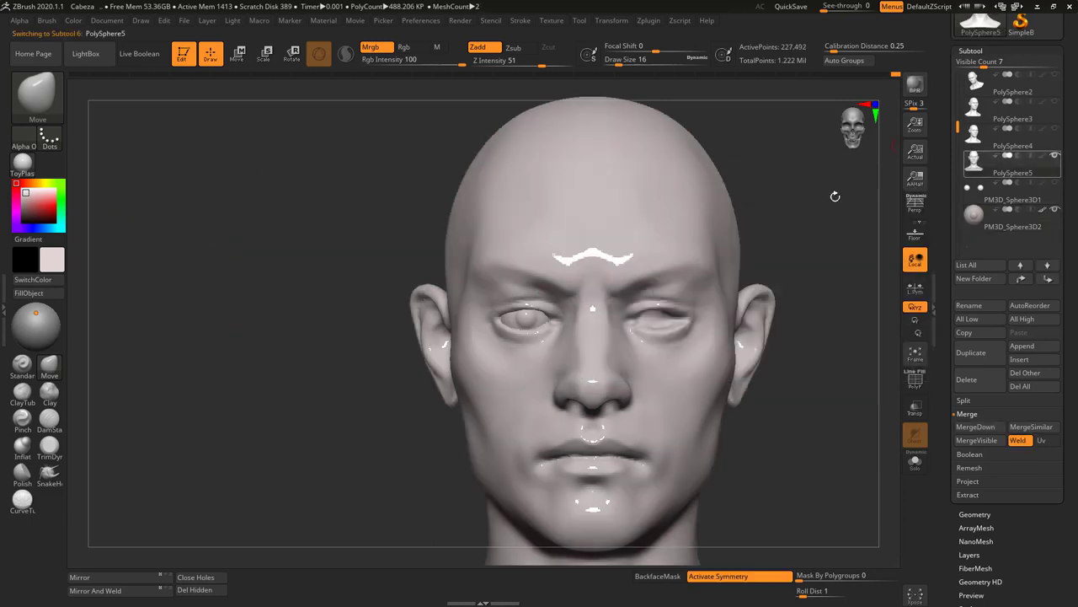
pyautogui.click(35, 322)
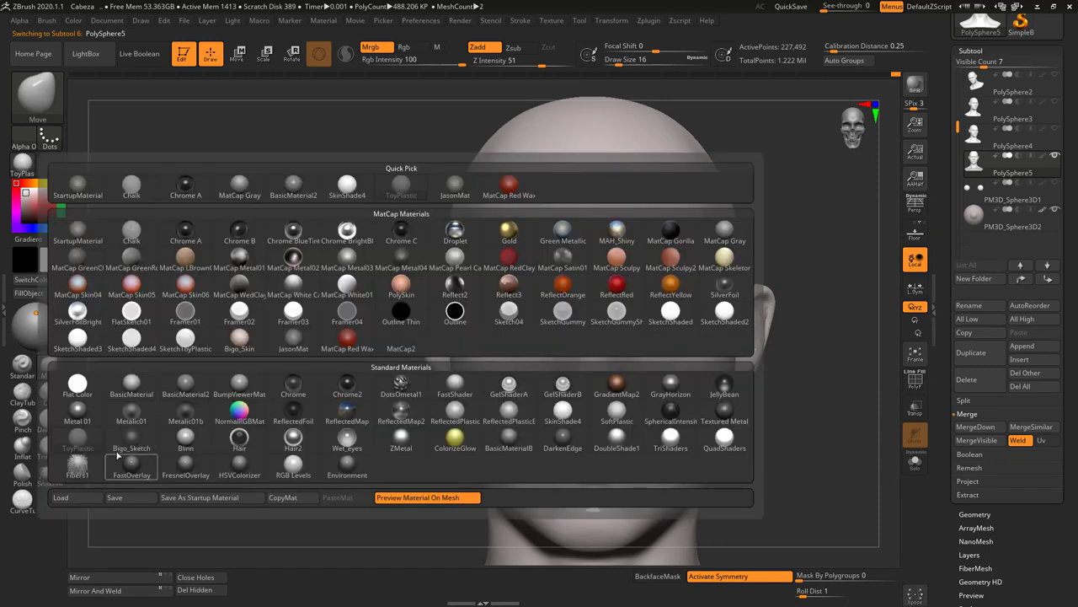
pyautogui.click(294, 340)
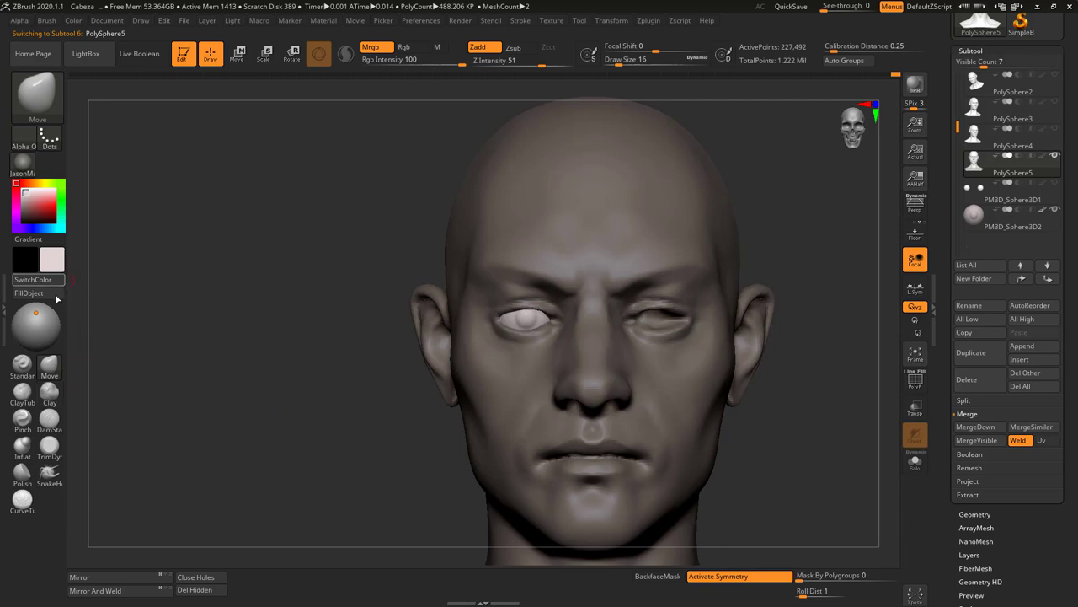
pyautogui.click(24, 190)
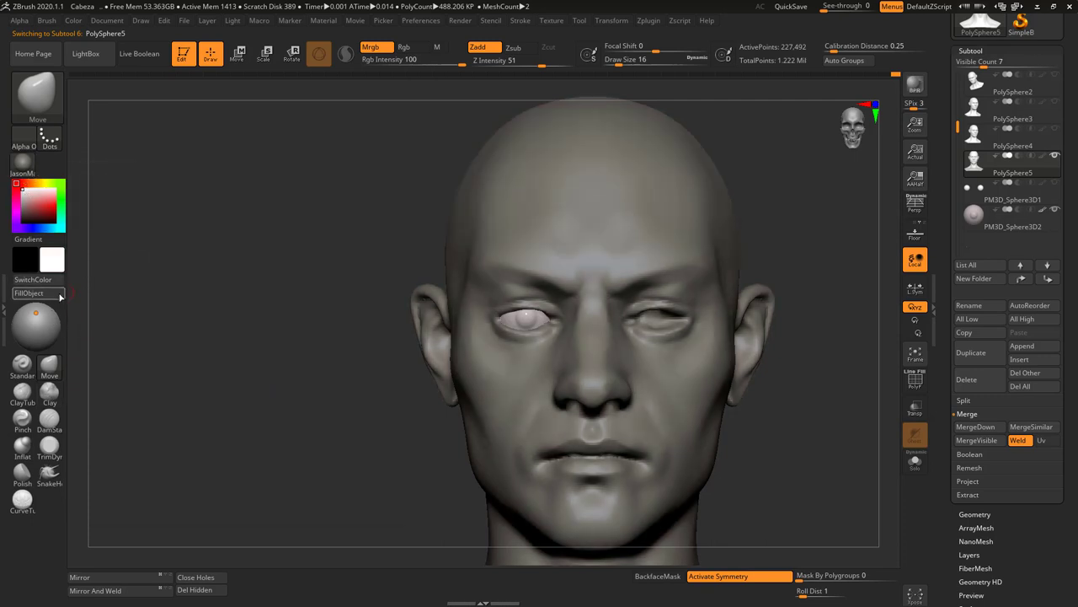
pyautogui.click(60, 297)
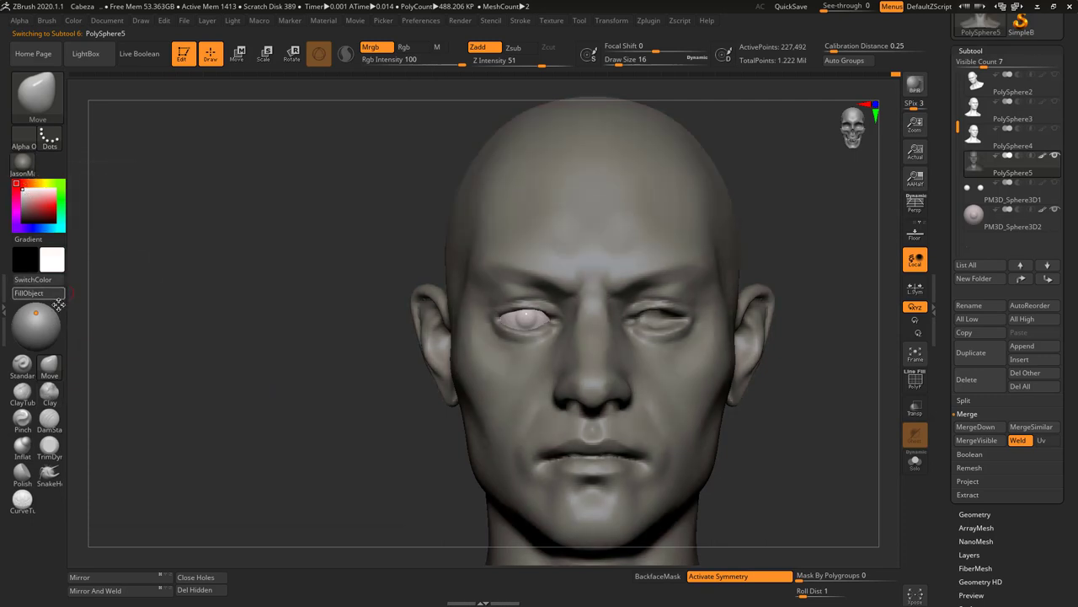
pyautogui.click(1026, 228)
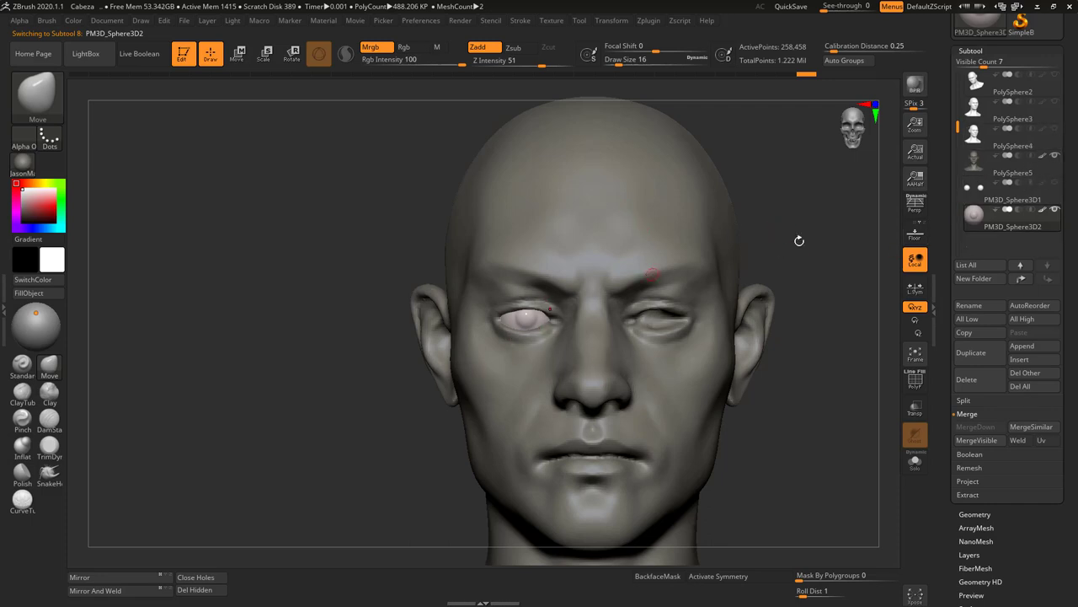
# - Toggle the PM3D_Sphere3D2 eyeball's polypaint display off and on to compare its colour against the head
pyautogui.moveTo(799, 241); pyautogui.dragTo(774, 256)
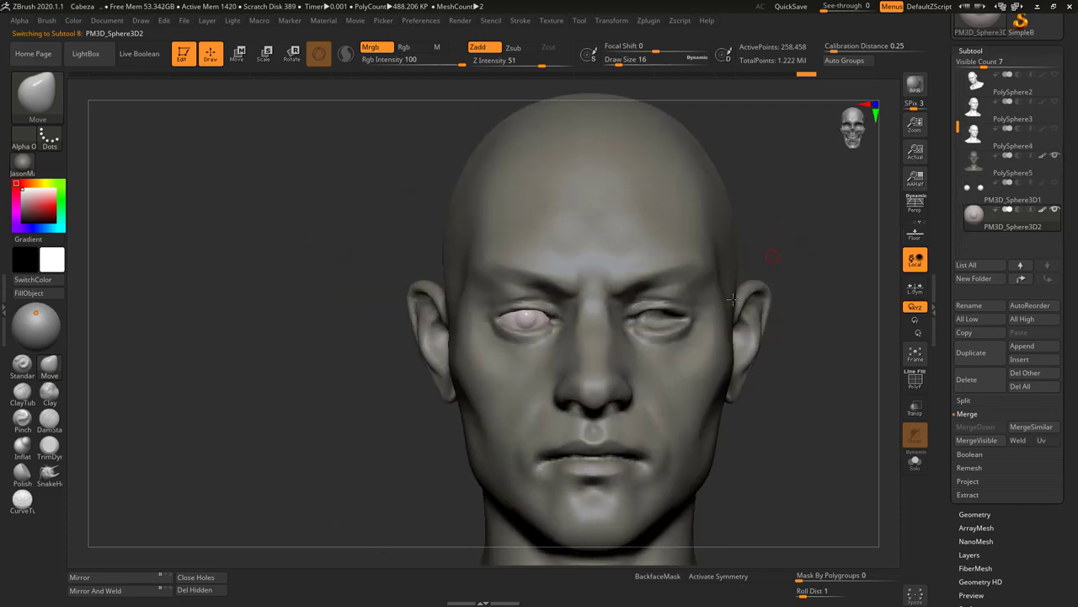
pyautogui.moveTo(1045, 215)
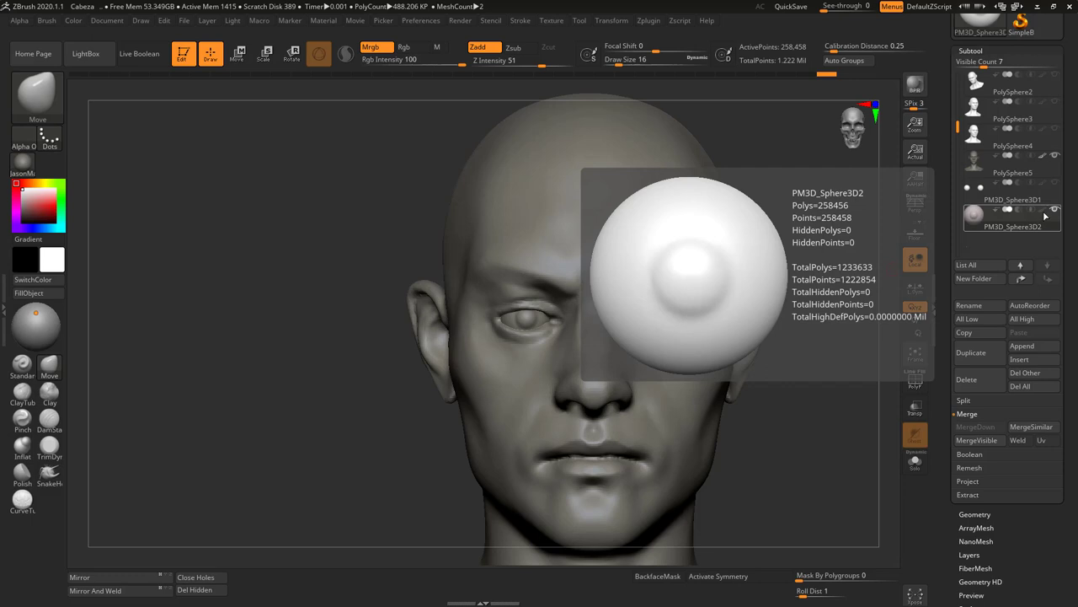
pyautogui.click(1045, 209)
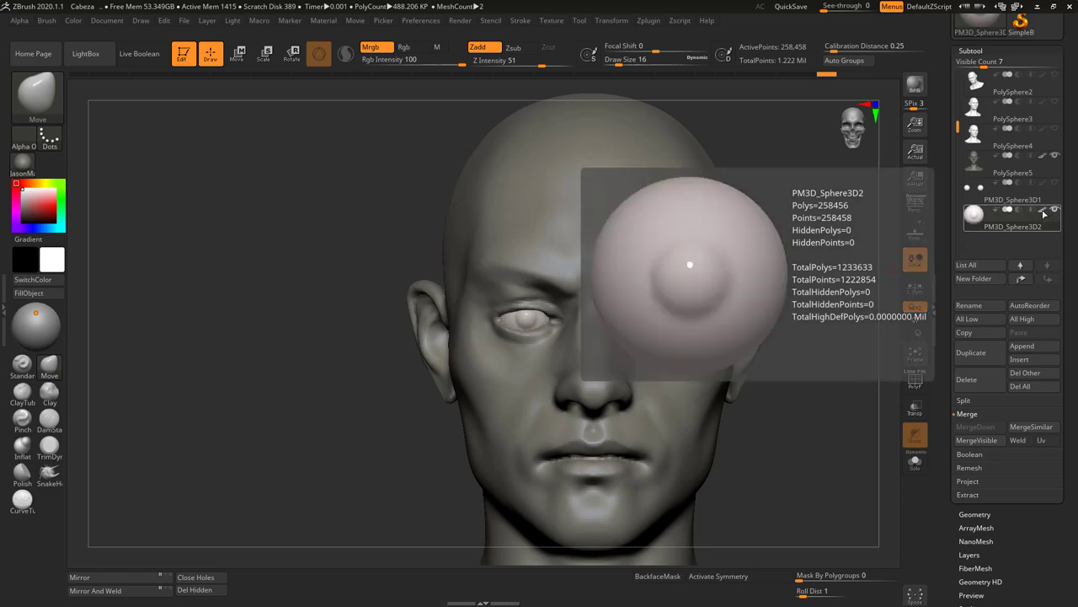
pyautogui.click(1045, 211)
pyautogui.click(1045, 210)
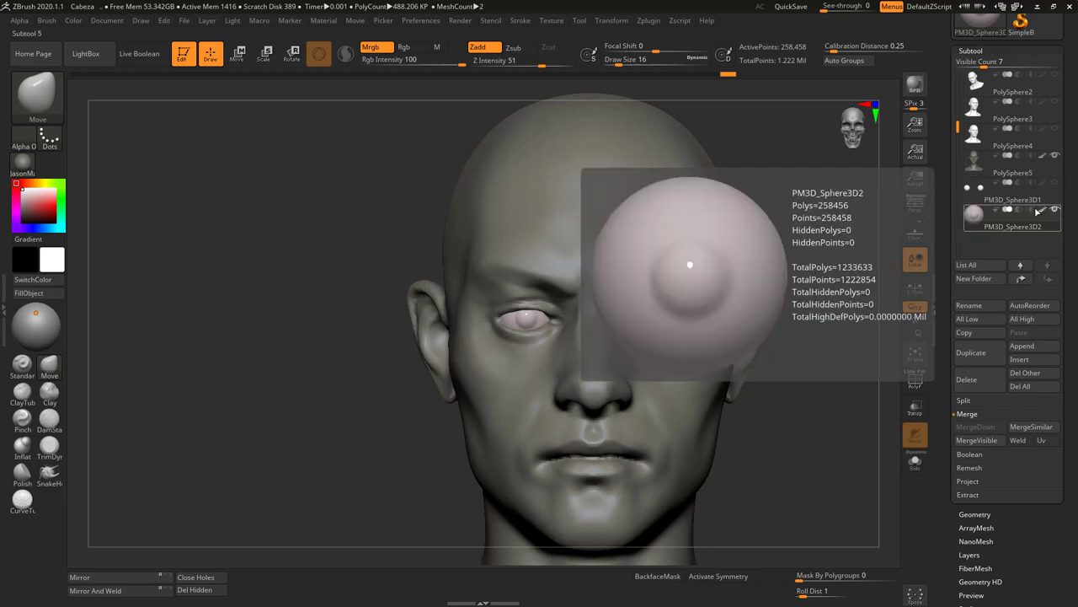
# - Hide the PolySphere5 head and frame the isolated eyeball from the front
pyautogui.click(1047, 158)
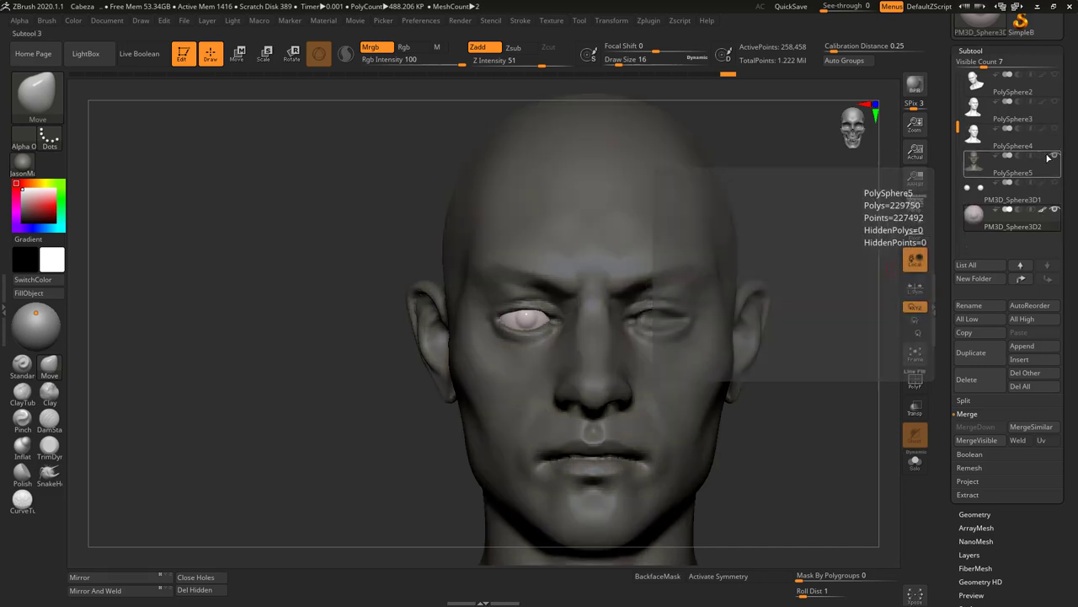
pyautogui.click(1055, 157)
pyautogui.keyDown('ctrl'); pyautogui.moveTo(767, 334); pyautogui.dragTo(794, 359, button='right'); pyautogui.keyUp('ctrl')
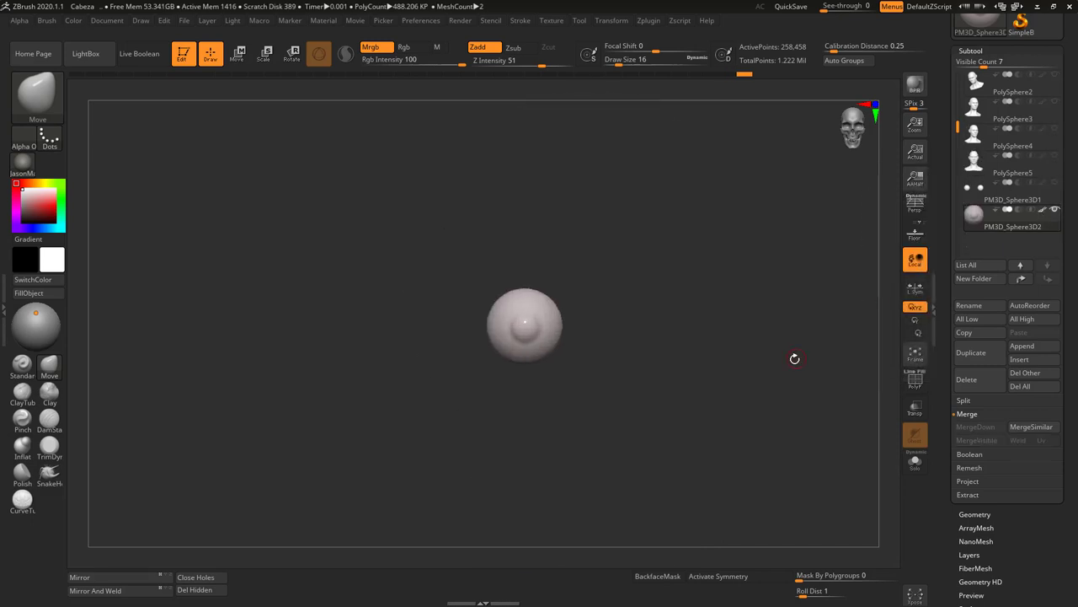
pyautogui.press('f')
pyautogui.keyDown('alt'); pyautogui.moveTo(801, 367); pyautogui.dragTo(787, 325); pyautogui.keyUp('alt')
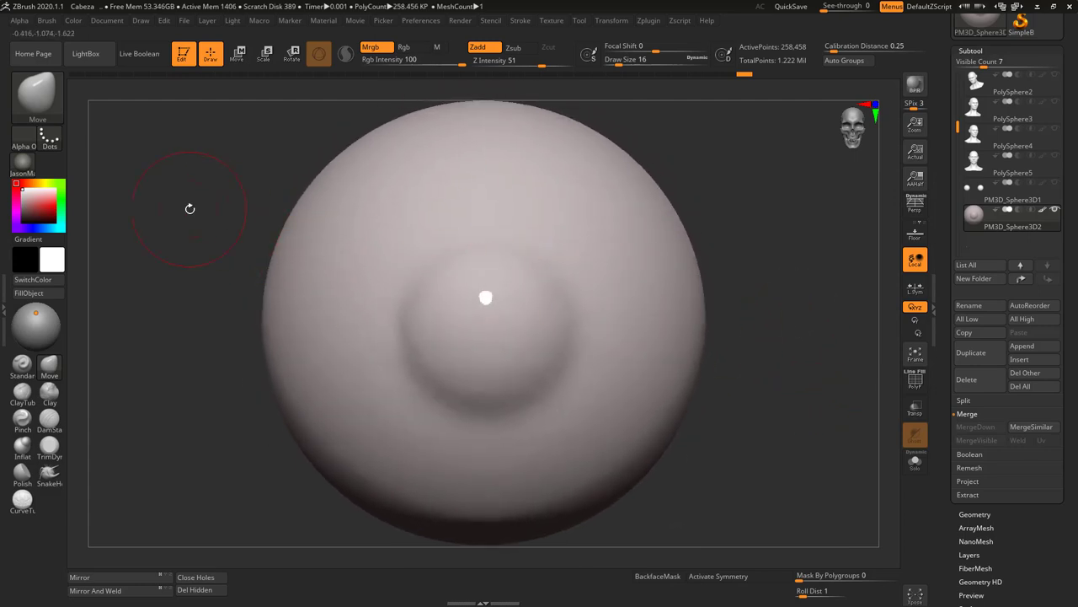
# - Select the Standard brush with the DragRect stroke and Alpha 12
pyautogui.press('b')
pyautogui.press('s')
pyautogui.press('t')
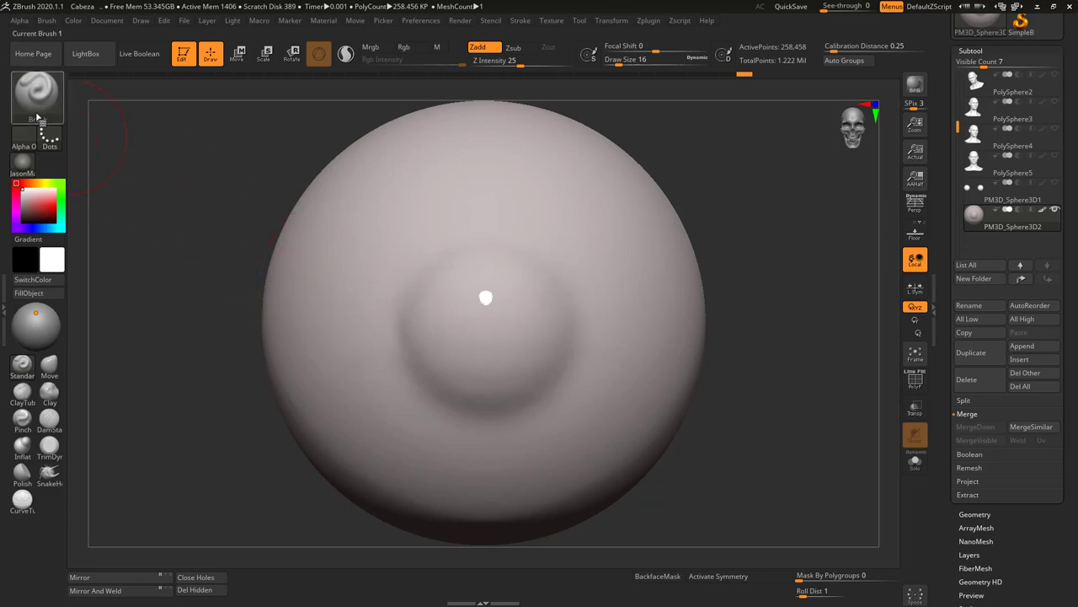
pyautogui.click(53, 145)
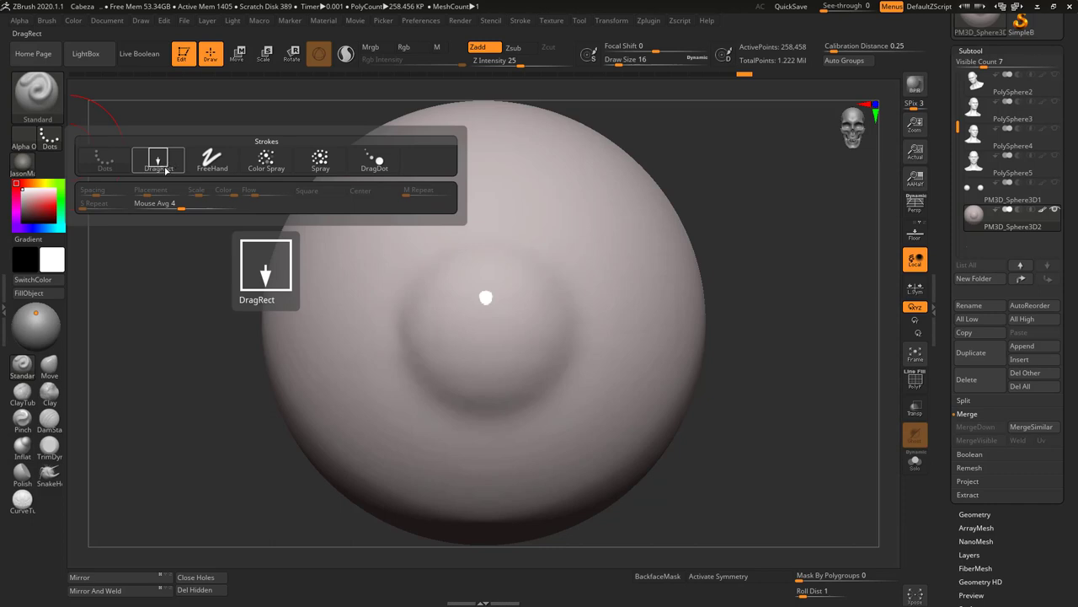
pyautogui.click(167, 161)
pyautogui.click(23, 139)
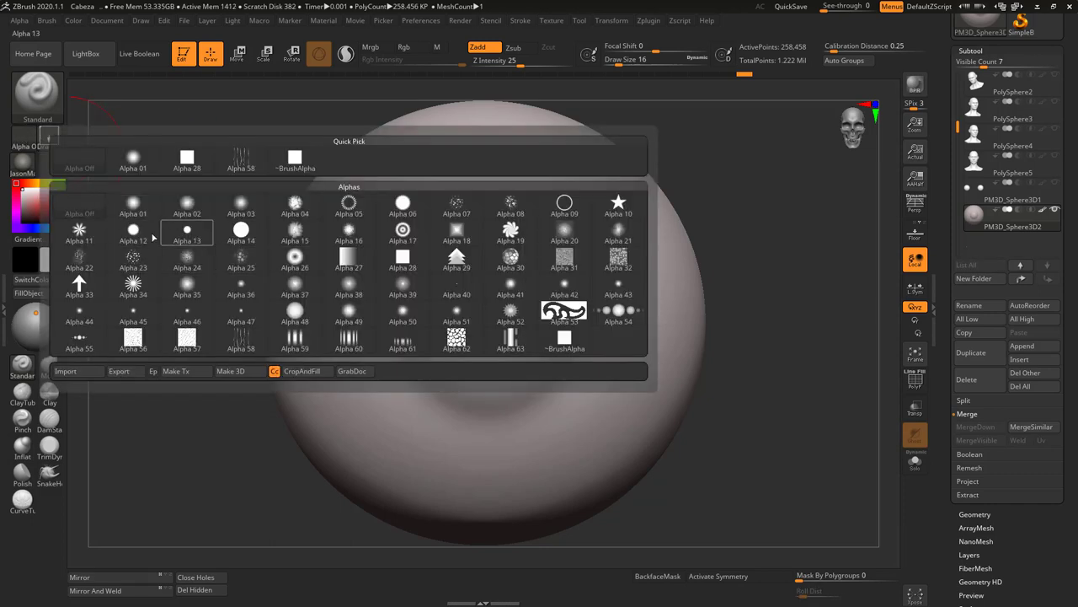
pyautogui.click(132, 235)
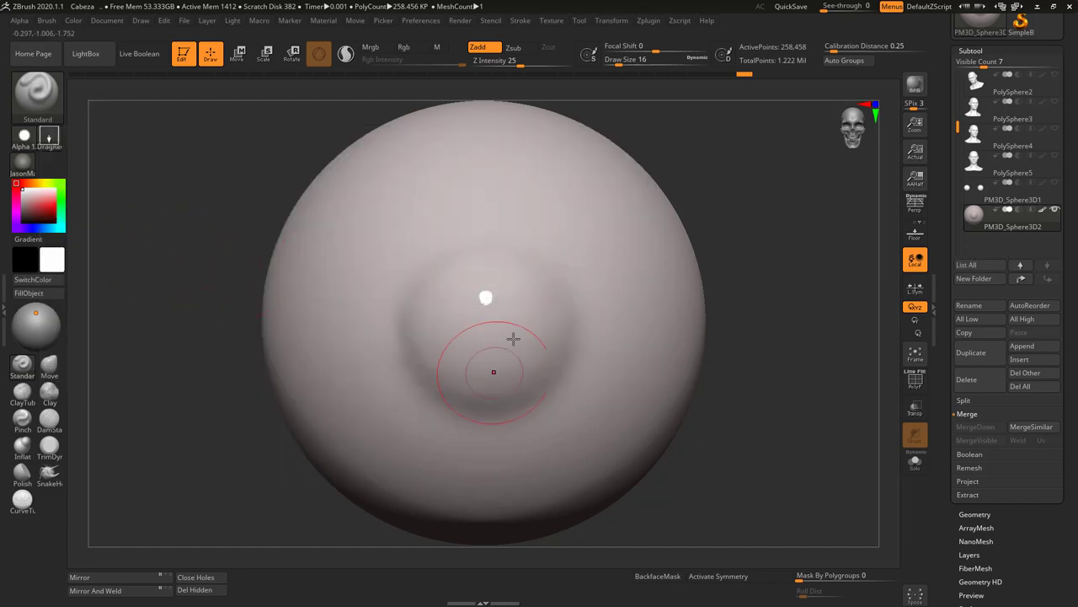
pyautogui.keyDown('alt'); pyautogui.moveTo(770, 339); pyautogui.dragTo(775, 334); pyautogui.keyUp('alt')
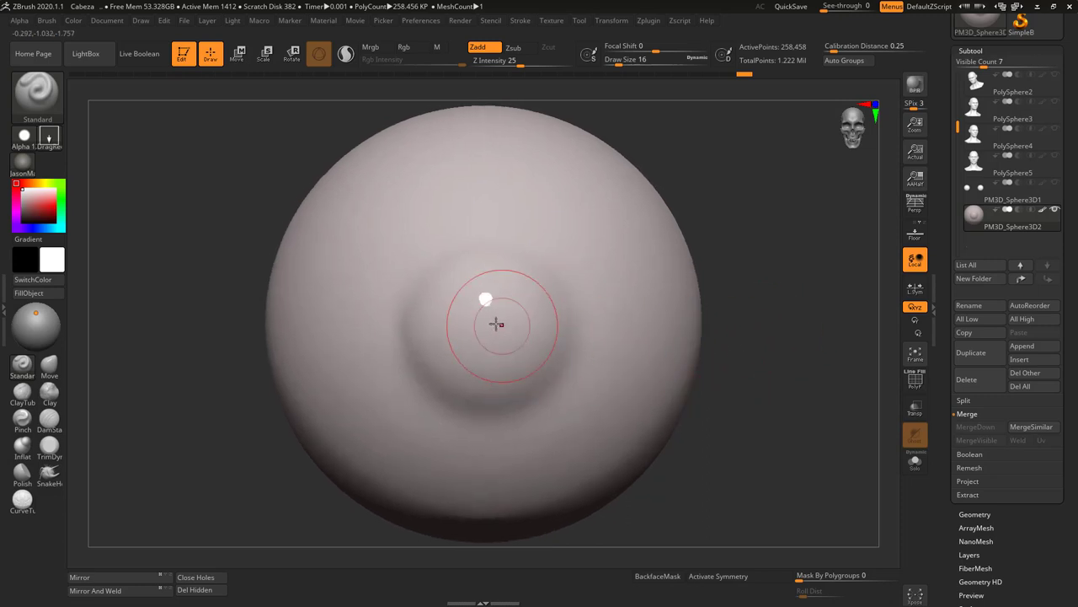
# - Set the draw size to 62, turn off Zadd, enable Rgb-only painting and choose black
pyautogui.press('s')
pyautogui.moveTo(484, 325)
pyautogui.mouseDown()
pyautogui.moveTo(498, 326)
pyautogui.moveTo(484, 321)
pyautogui.mouseUp()
pyautogui.press('s')
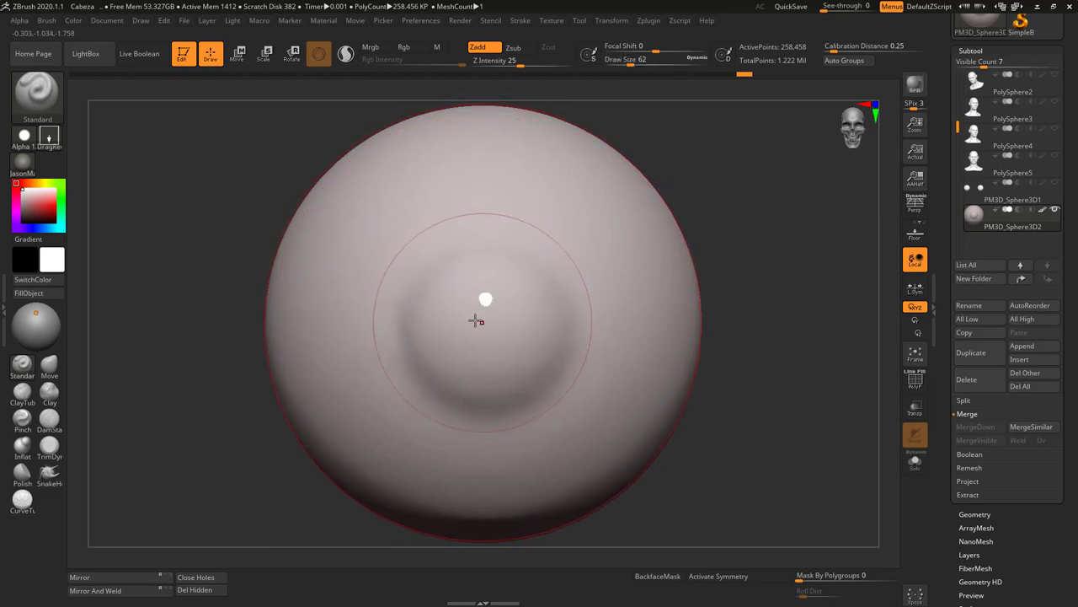
pyautogui.click(480, 48)
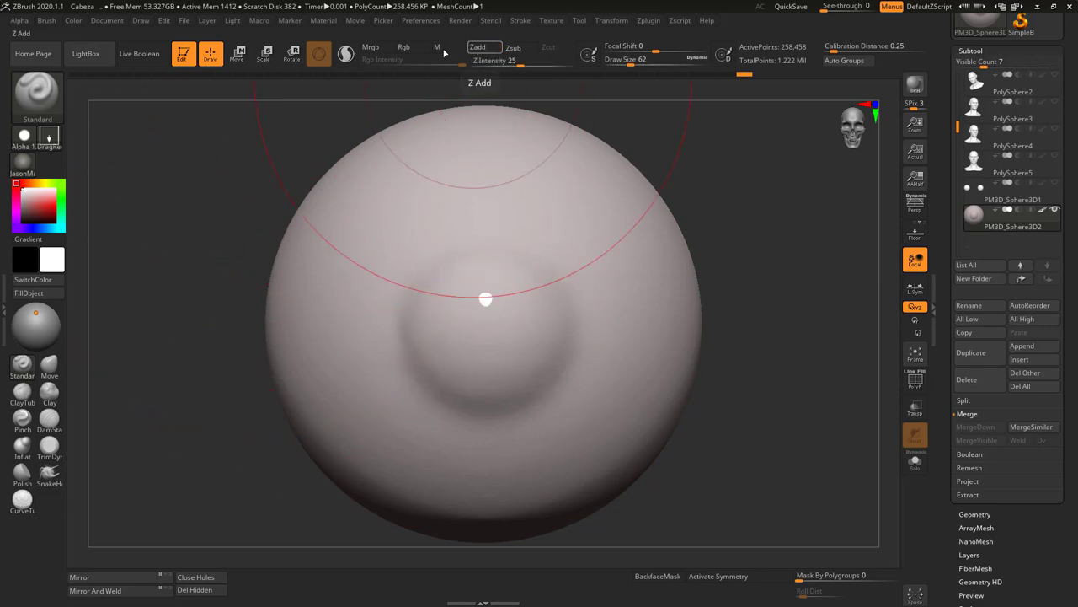
pyautogui.click(406, 48)
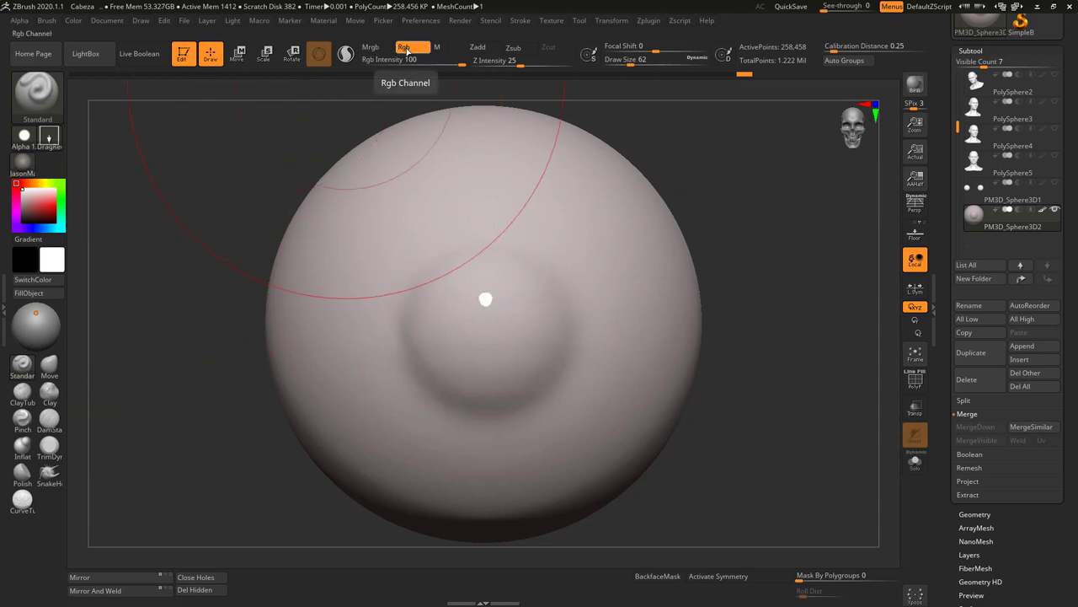
pyautogui.moveTo(36, 202); pyautogui.dragTo(20, 224)
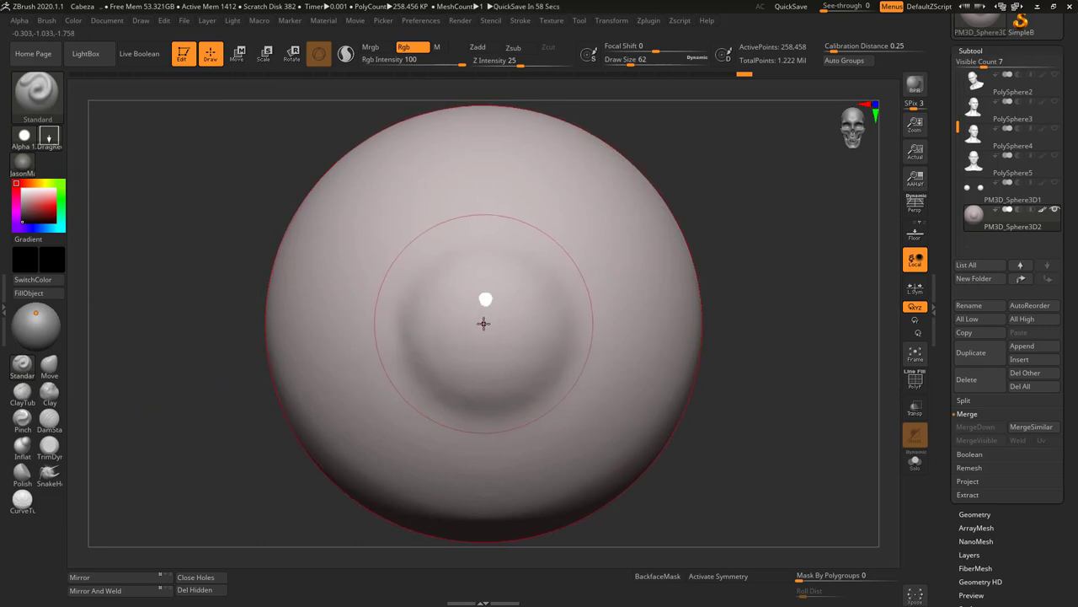
# - Try painting a black disc over the corneal bulge, inspect it and undo the paint
pyautogui.moveTo(483, 322)
pyautogui.mouseDown()
pyautogui.moveTo(531, 333)
pyautogui.moveTo(635, 322)
pyautogui.mouseUp()
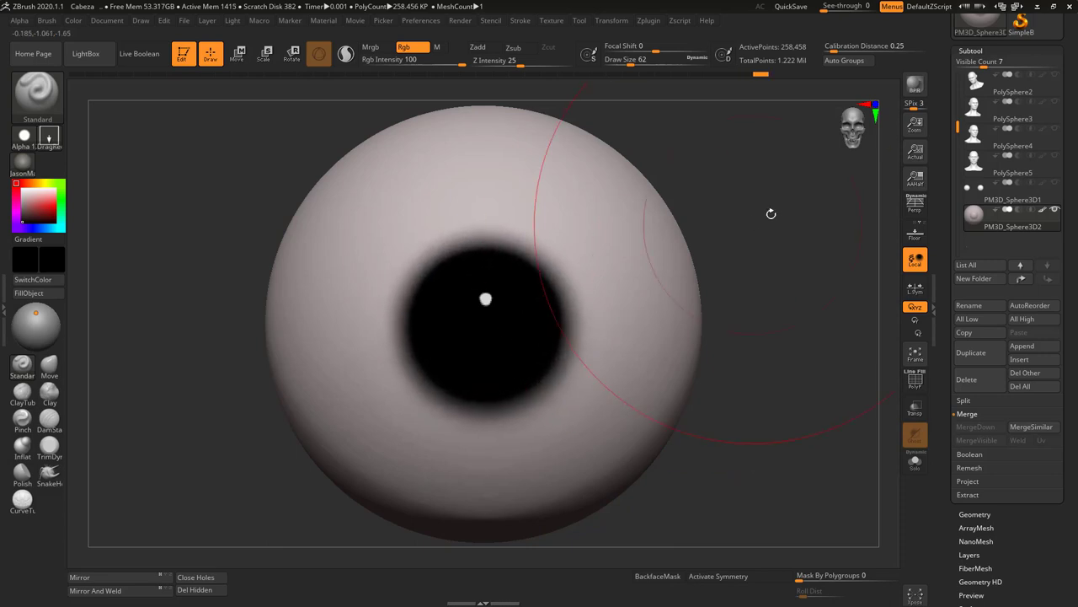
pyautogui.moveTo(770, 211)
pyautogui.mouseDown()
pyautogui.moveTo(828, 219)
pyautogui.moveTo(743, 248)
pyautogui.mouseUp()
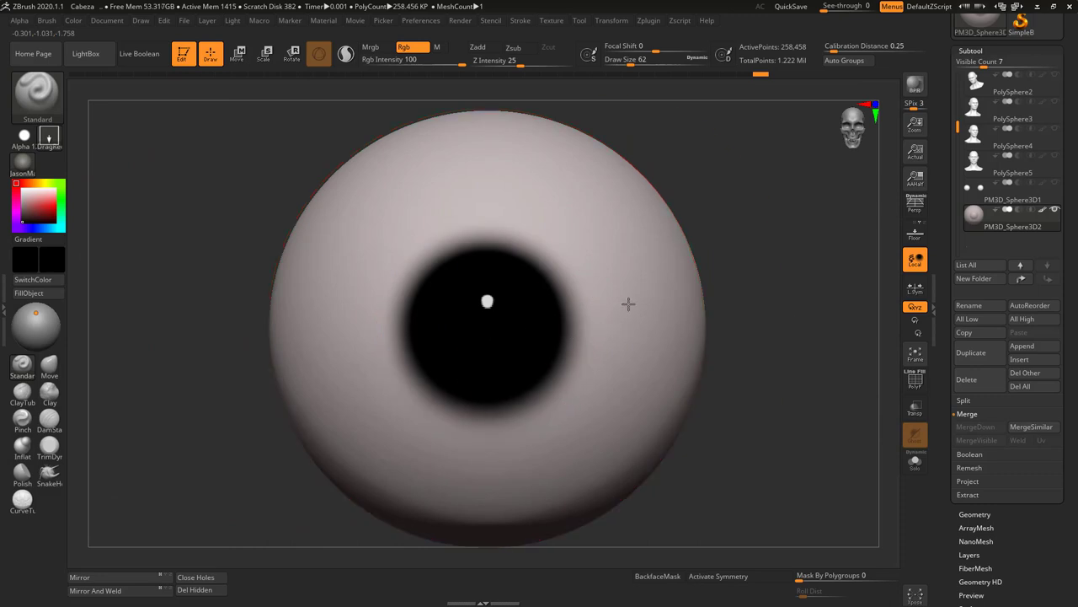
pyautogui.moveTo(712, 274)
pyautogui.mouseDown()
pyautogui.moveTo(787, 228)
pyautogui.moveTo(703, 269)
pyautogui.mouseUp()
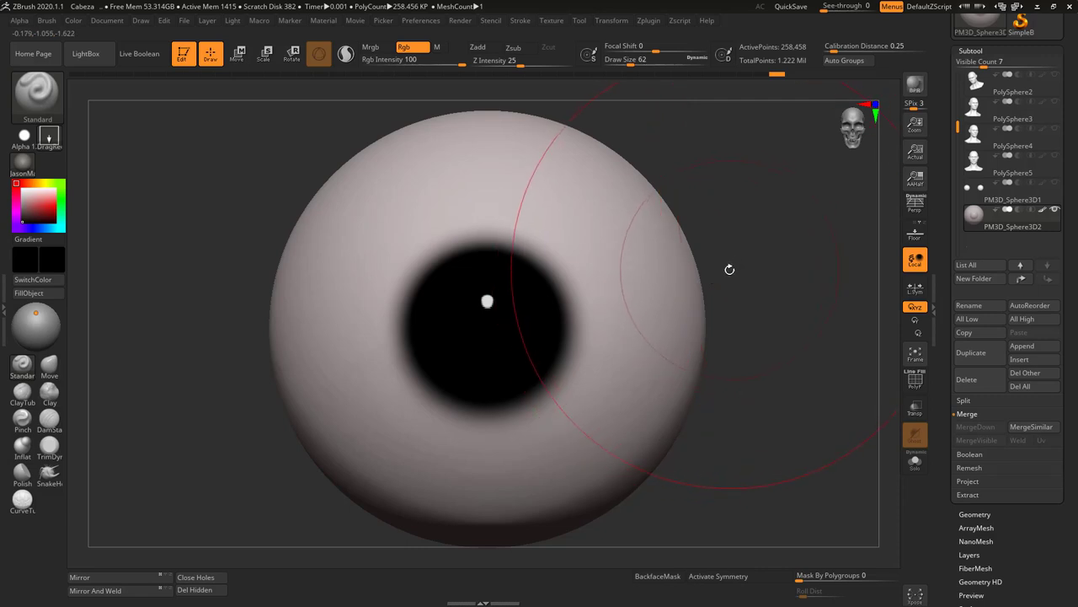
pyautogui.moveTo(770, 248)
pyautogui.keyDown('shift'); pyautogui.mouseDown()
pyautogui.moveTo(754, 282)
pyautogui.moveTo(710, 275)
pyautogui.moveTo(778, 279)
pyautogui.moveTo(736, 307)
pyautogui.moveTo(758, 340)
pyautogui.mouseUp(); pyautogui.keyUp('shift')
pyautogui.hotkey('ctrl', 'z')
# - Try subdividing the eyeball mesh once, with the draw size set to 20
pyautogui.press('s')
pyautogui.moveTo(556, 352); pyautogui.dragTo(545, 352)
pyautogui.moveTo(730, 269)
pyautogui.keyDown('shift'); pyautogui.mouseDown()
pyautogui.moveTo(720, 269)
pyautogui.moveTo(825, 284)
pyautogui.mouseUp(); pyautogui.keyUp('shift')
pyautogui.hotkey('ctrl', 'd')
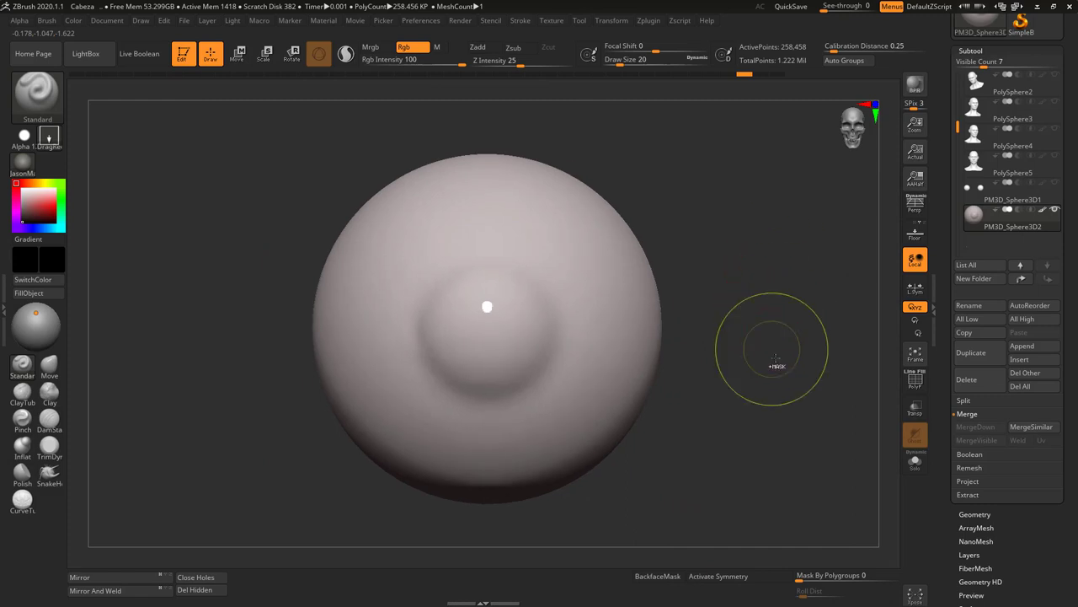
pyautogui.press('f')
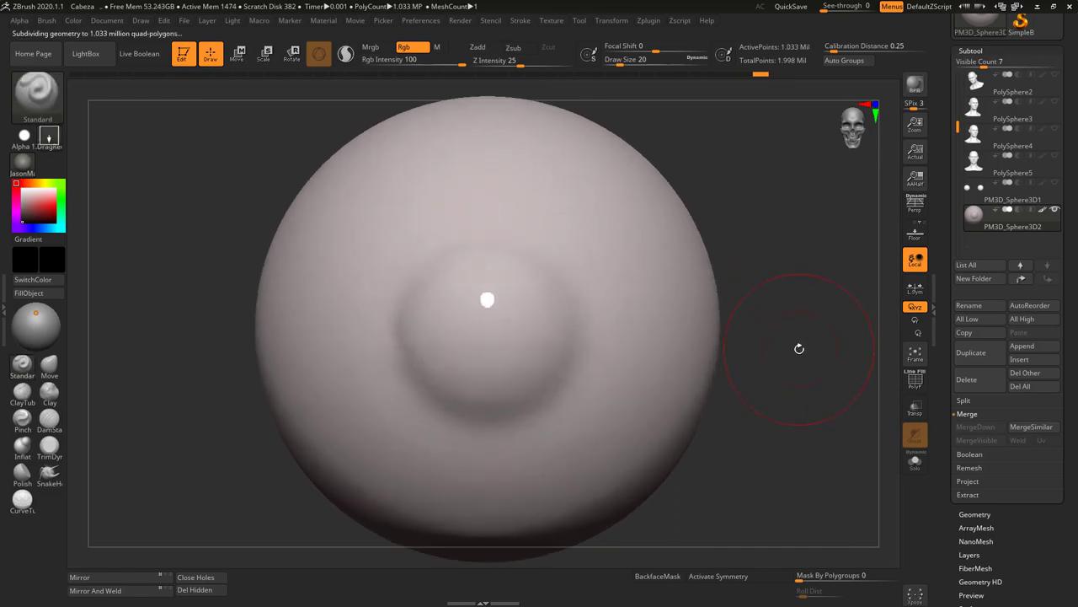
pyautogui.press('ctrl')
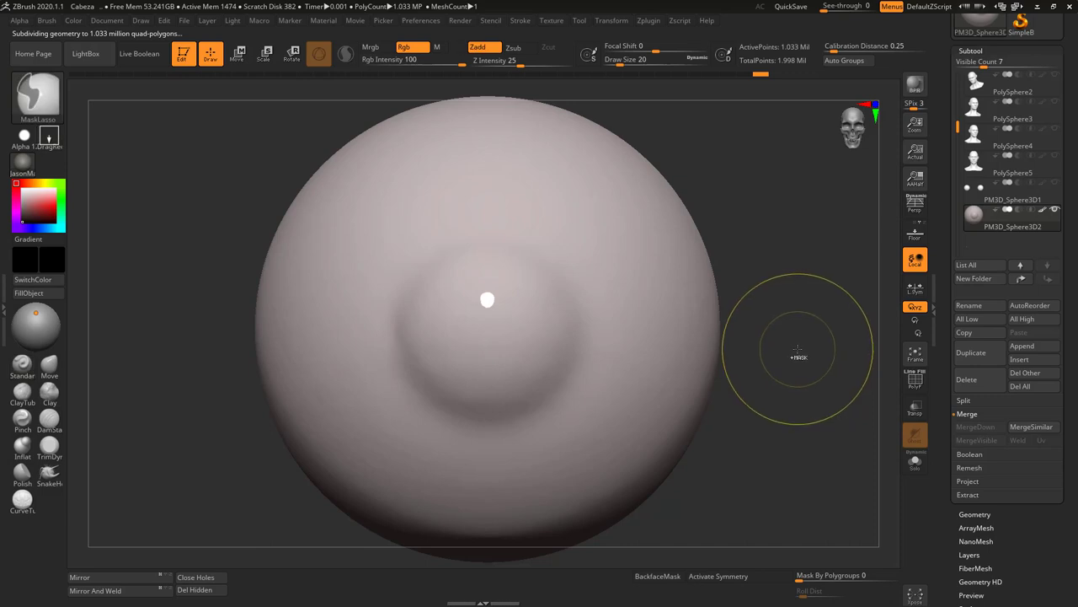
# - Set the draw size to 62 and undo the eyeball's subdivision
pyautogui.press('s')
pyautogui.moveTo(488, 337); pyautogui.dragTo(511, 337)
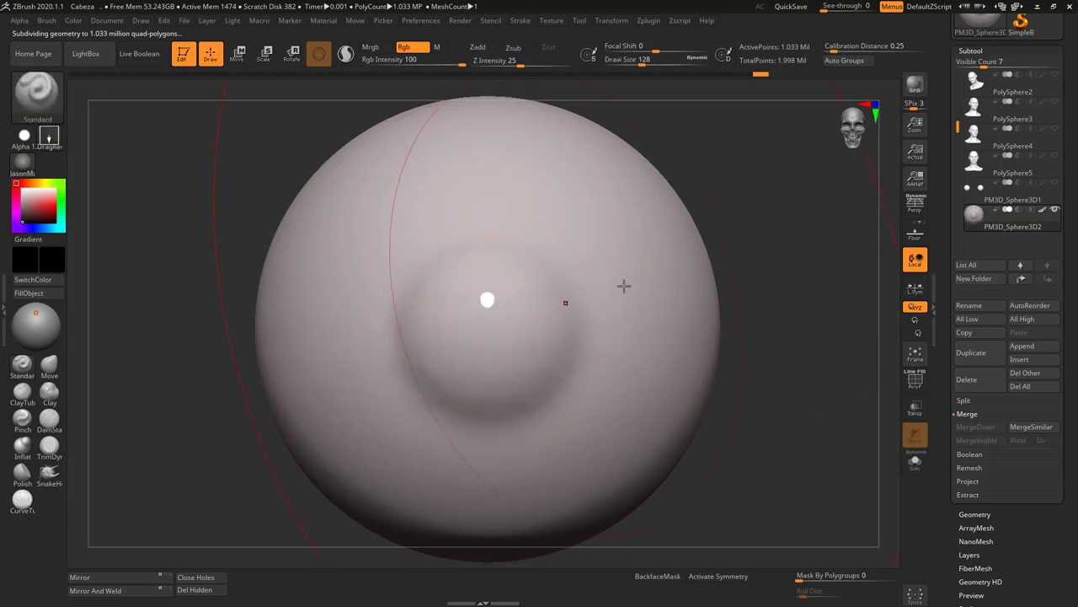
pyautogui.keyDown('alt'); pyautogui.moveTo(732, 278); pyautogui.dragTo(726, 236); pyautogui.keyUp('alt')
pyautogui.press('s')
pyautogui.moveTo(501, 334); pyautogui.dragTo(488, 325)
pyautogui.press('s')
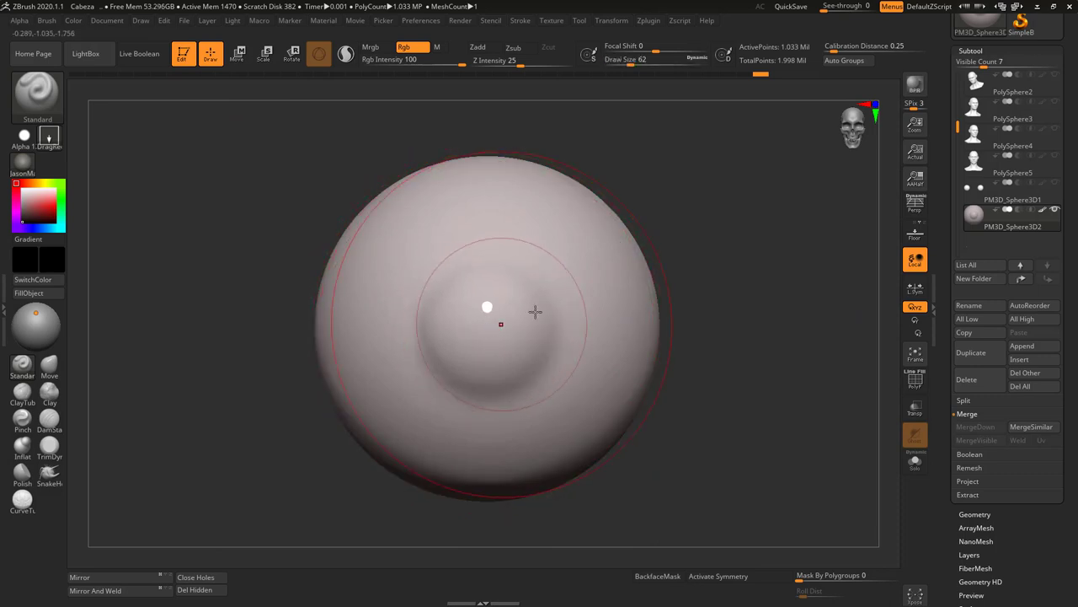
pyautogui.press('ctrl')
pyautogui.keyDown('shift'); pyautogui.moveTo(703, 279); pyautogui.dragTo(722, 284); pyautogui.keyUp('shift')
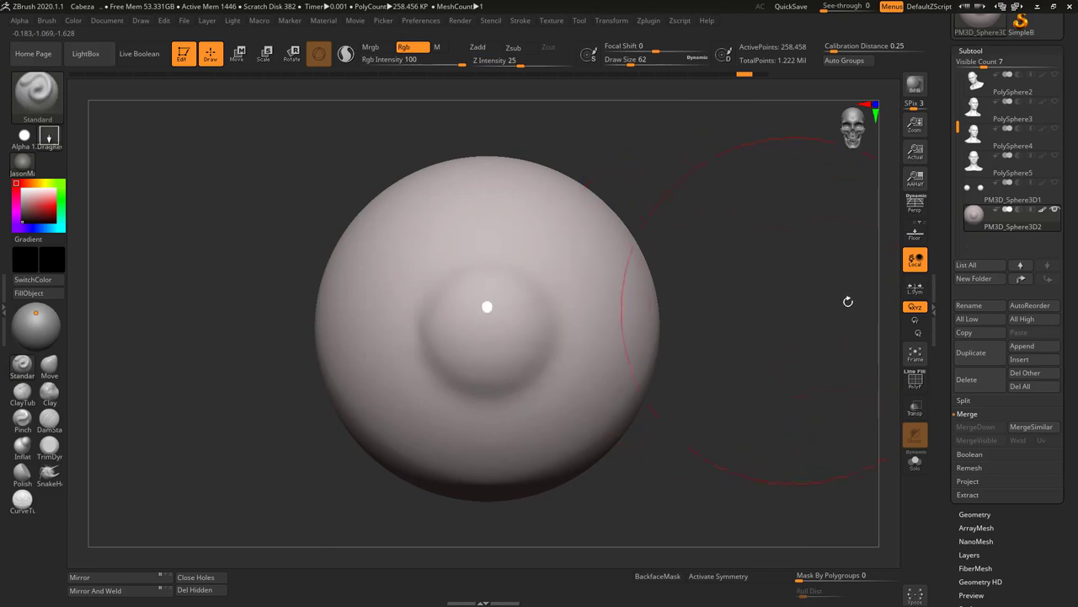
# - Set the brush's draw size to 13
pyautogui.moveTo(1026, 496); pyautogui.dragTo(1009, 472)
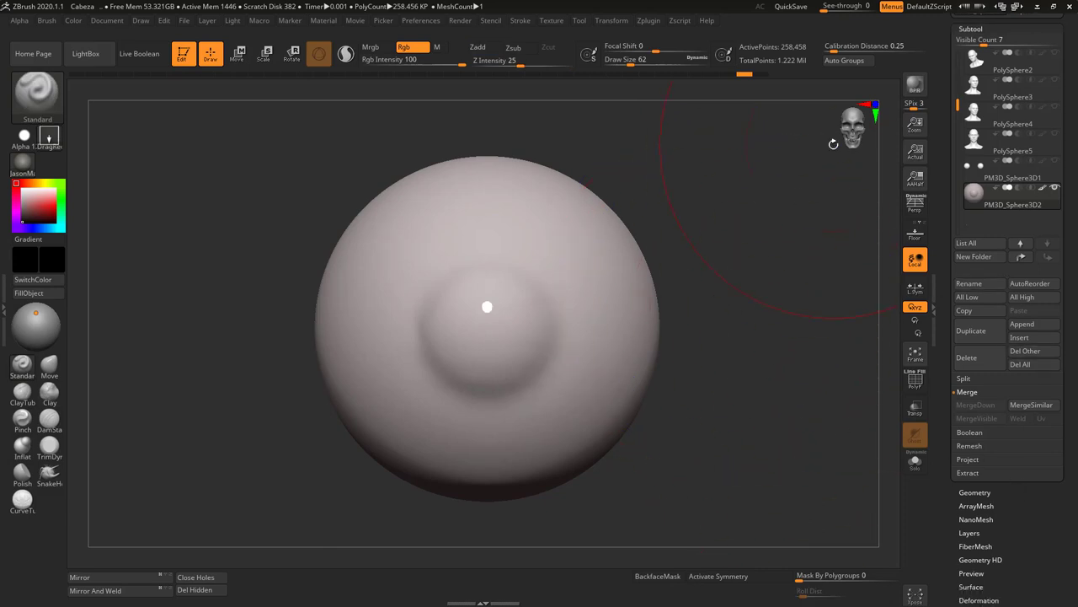
pyautogui.moveTo(833, 144)
pyautogui.mouseDown()
pyautogui.moveTo(747, 362)
pyautogui.moveTo(784, 363)
pyautogui.mouseUp()
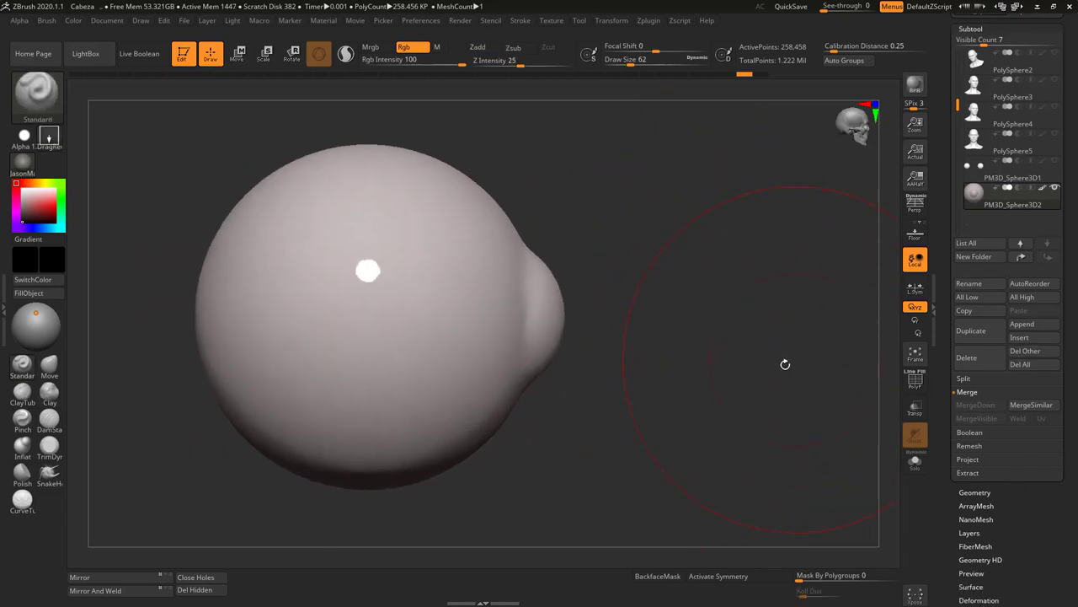
pyautogui.write('s13')
pyautogui.press('Return')
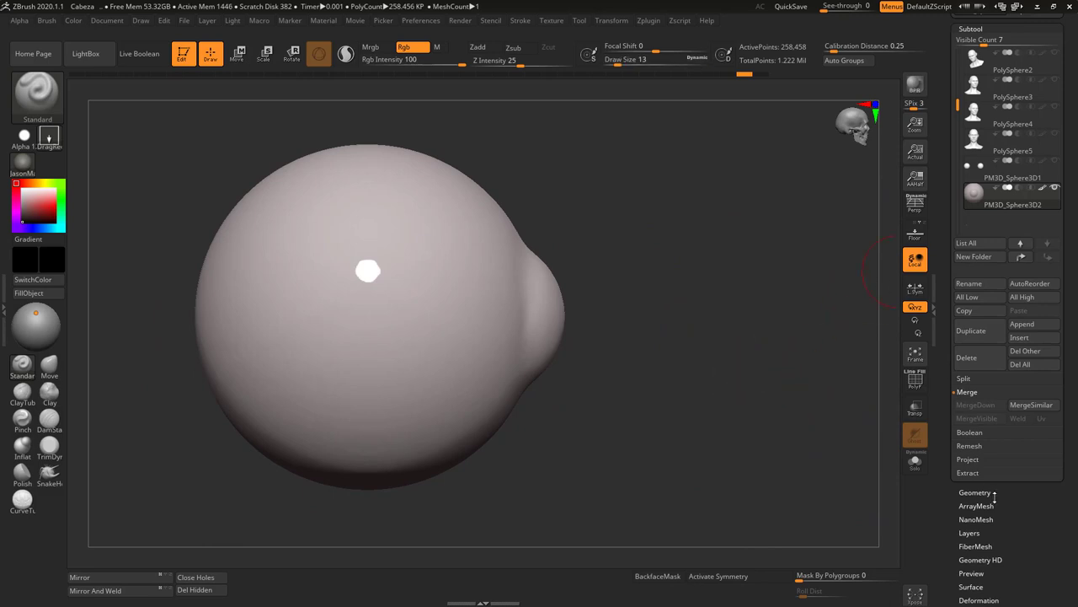
# - Duplicate the PM3D_Sphere3D2 eyeball subtool and hide the original
pyautogui.click(995, 495)
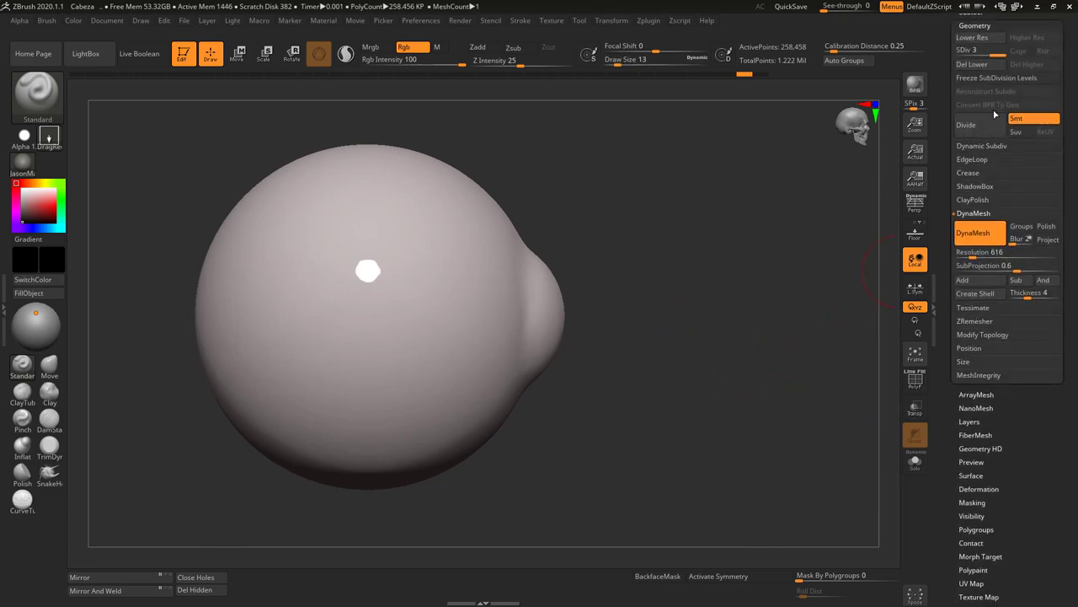
pyautogui.scroll(10, 996, 127)
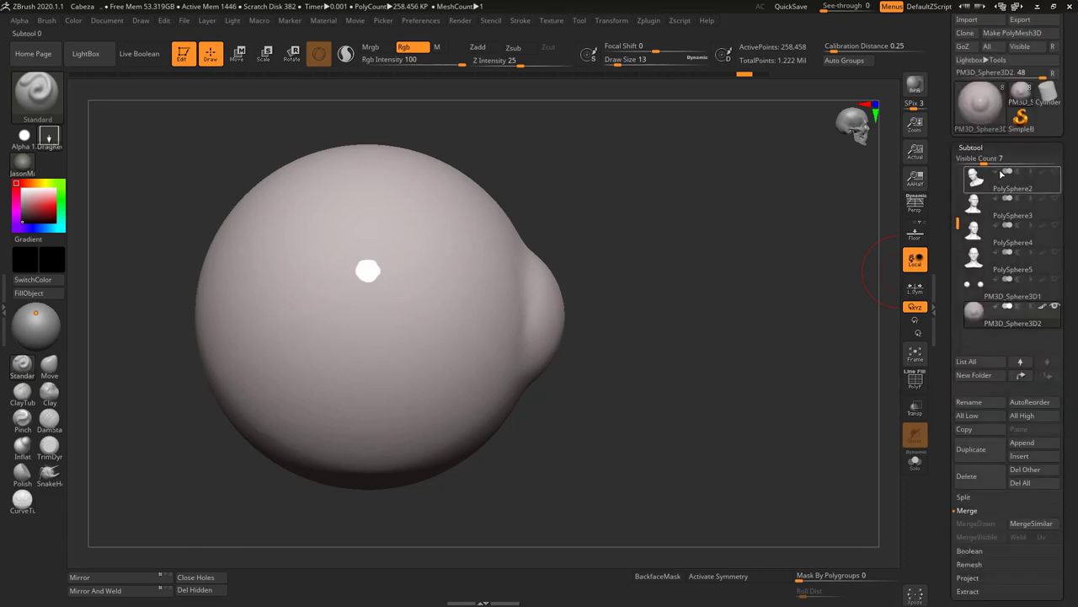
pyautogui.scroll(-1, 1072, 369)
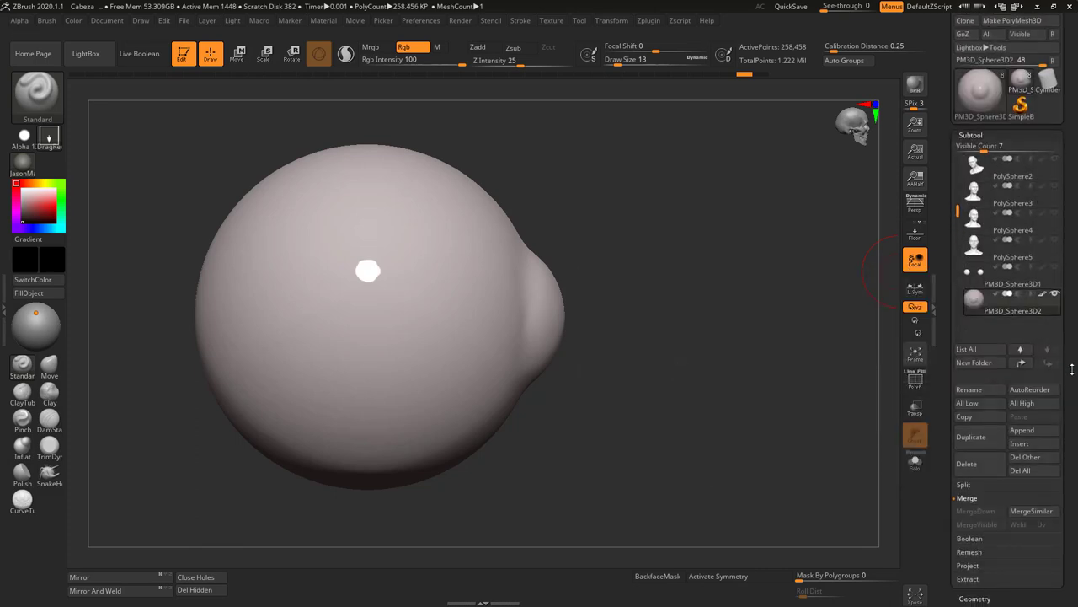
pyautogui.scroll(-3, 1072, 368)
pyautogui.click(994, 369)
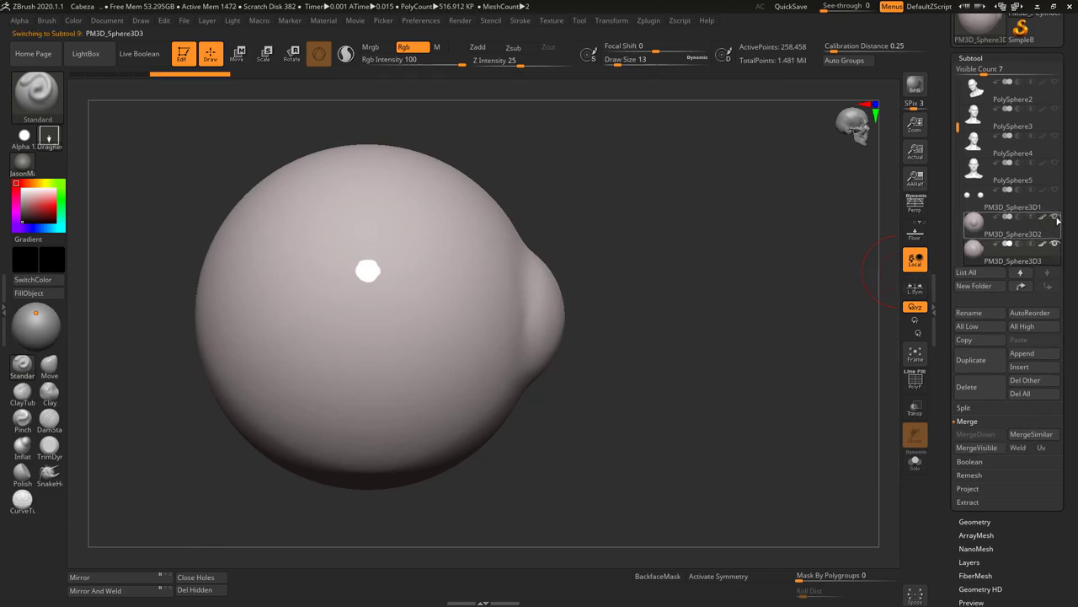
pyautogui.moveTo(844, 386)
pyautogui.mouseDown()
pyautogui.moveTo(775, 385)
pyautogui.moveTo(826, 396)
pyautogui.mouseUp()
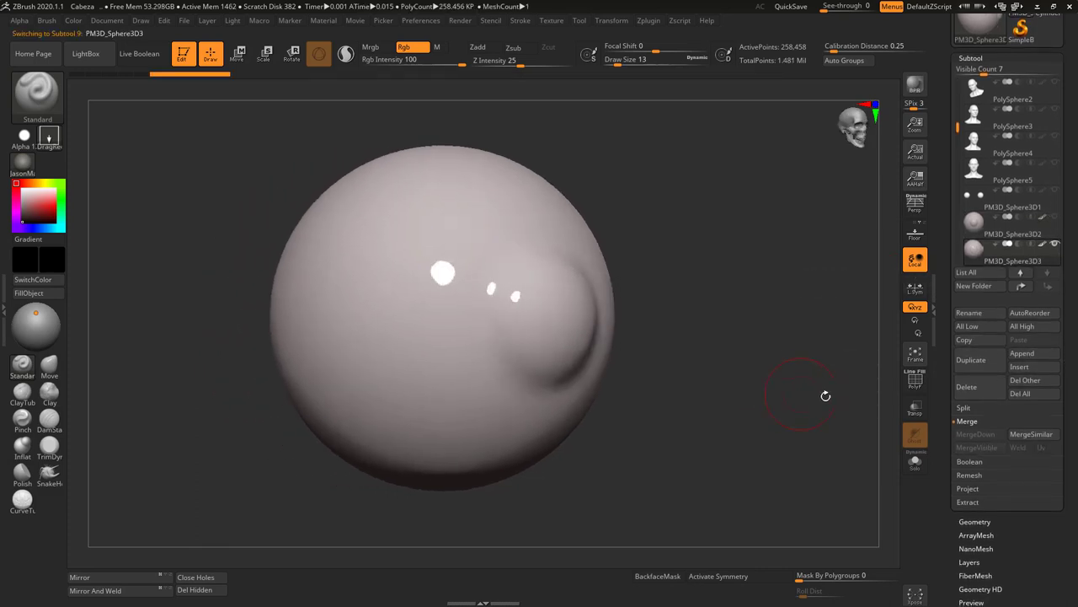
# - ZRemesh the duplicated eyeball PM3D_Sphere3D3 with a target polygon count of 5 and adaptive density
pyautogui.scroll(-2, 1013, 543)
pyautogui.click(979, 487)
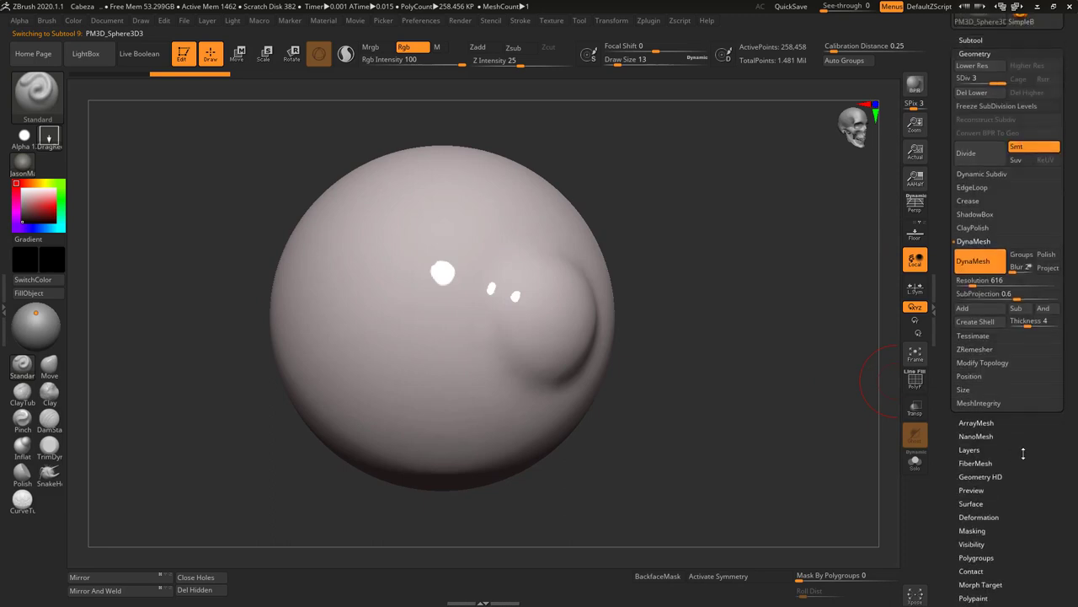
pyautogui.click(978, 349)
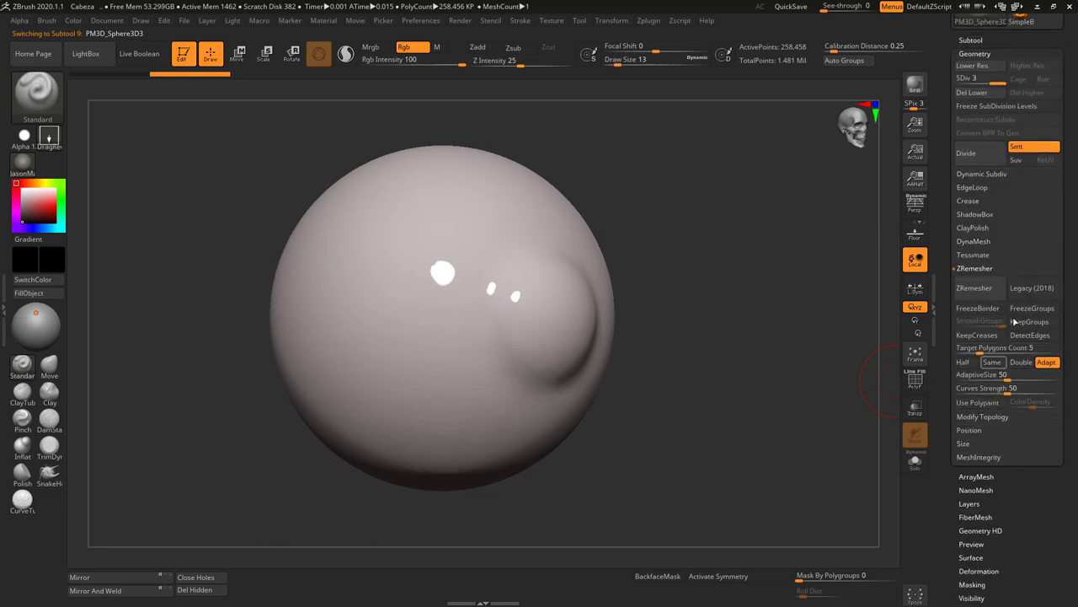
pyautogui.click(975, 288)
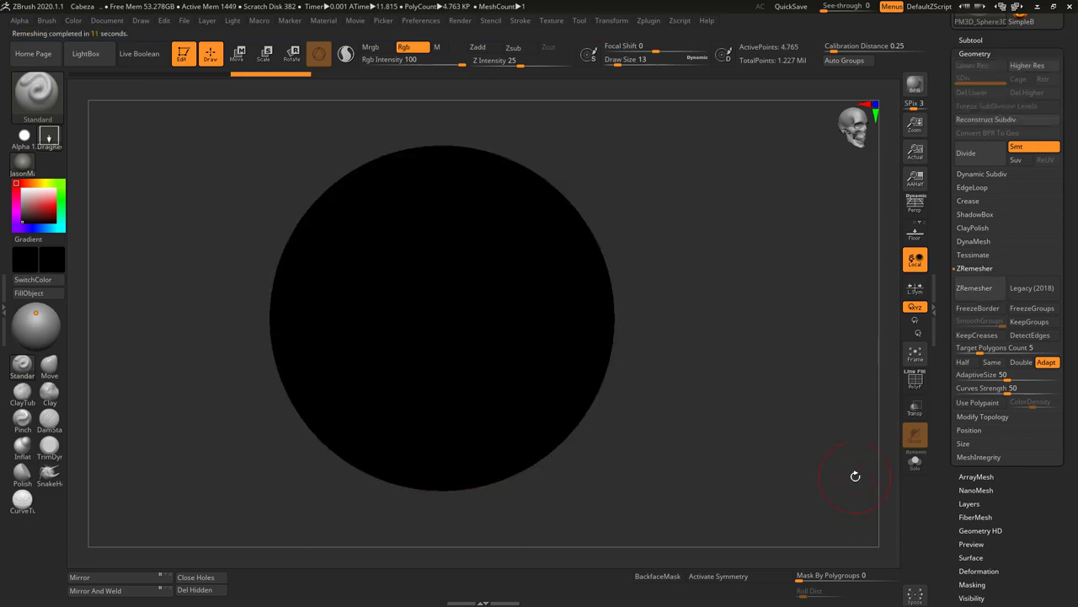
# - Set the active color to white and inspect the remeshed eyeball's topology with its wireframe displayed
pyautogui.moveTo(47, 203)
pyautogui.mouseDown()
pyautogui.moveTo(22, 205)
pyautogui.moveTo(21, 186)
pyautogui.mouseUp()
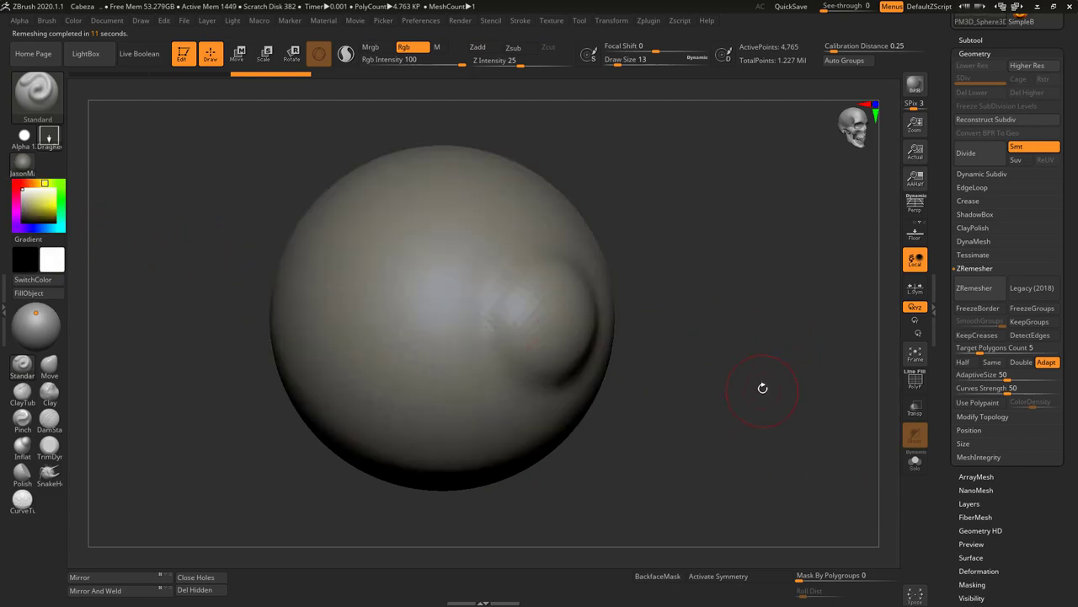
pyautogui.moveTo(760, 385)
pyautogui.mouseDown()
pyautogui.moveTo(674, 385)
pyautogui.moveTo(828, 385)
pyautogui.moveTo(760, 384)
pyautogui.mouseUp()
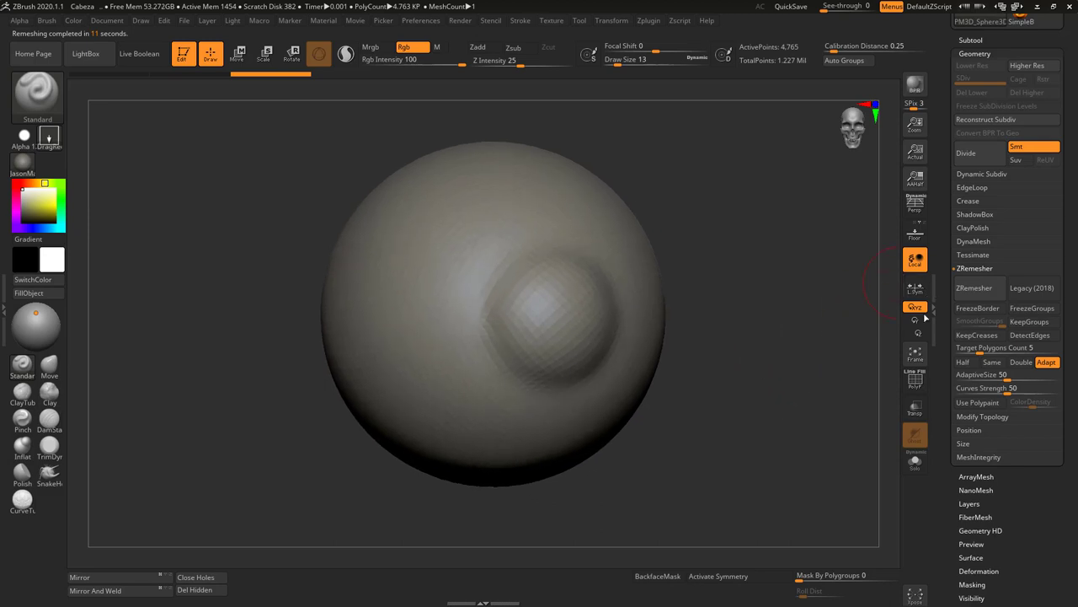
pyautogui.click(920, 381)
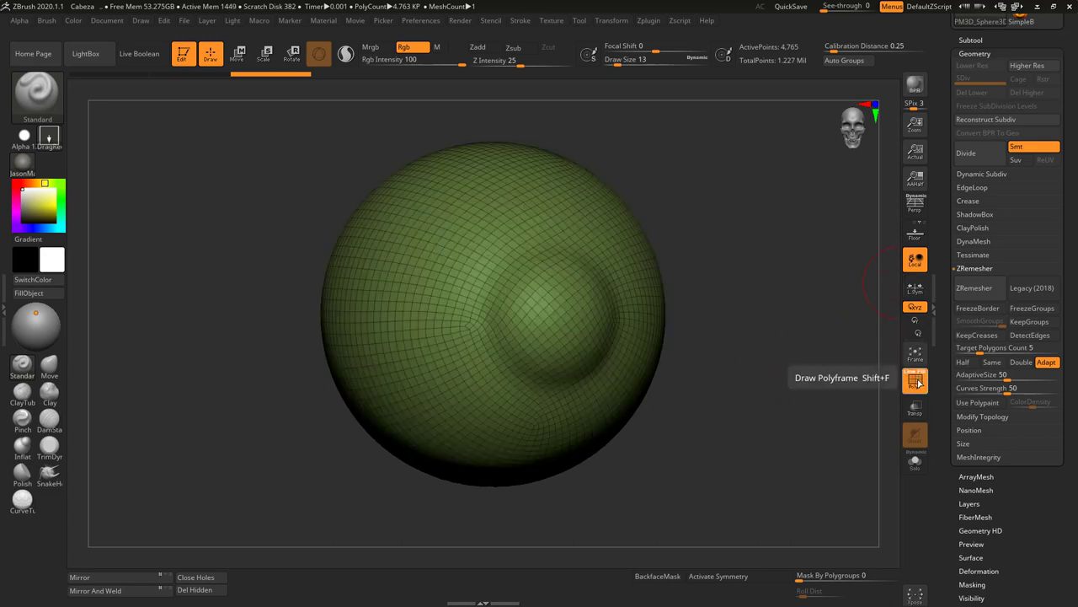
pyautogui.click(918, 382)
# - Subdivide the remeshed eyeball up to subdivision level 4
pyautogui.press('d')
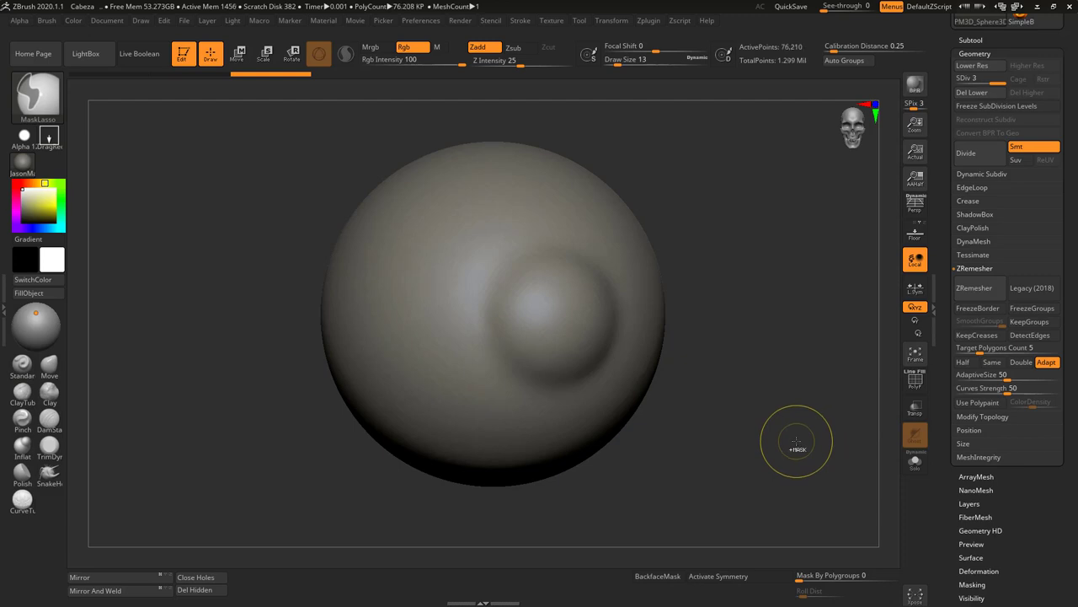
pyautogui.press('ctrl')
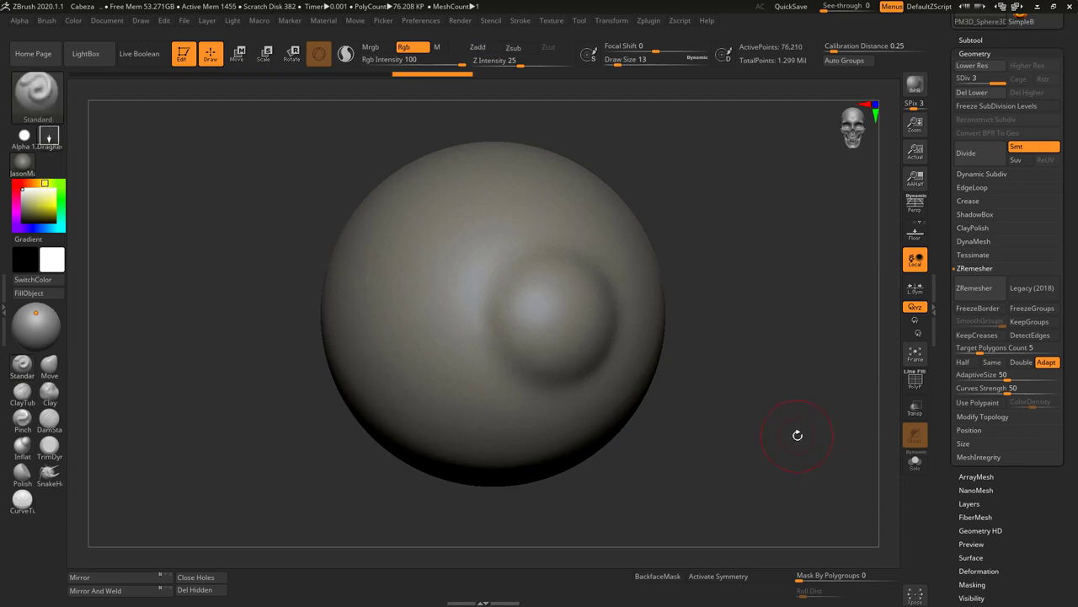
pyautogui.press('d')
pyautogui.moveTo(799, 436); pyautogui.dragTo(798, 387)
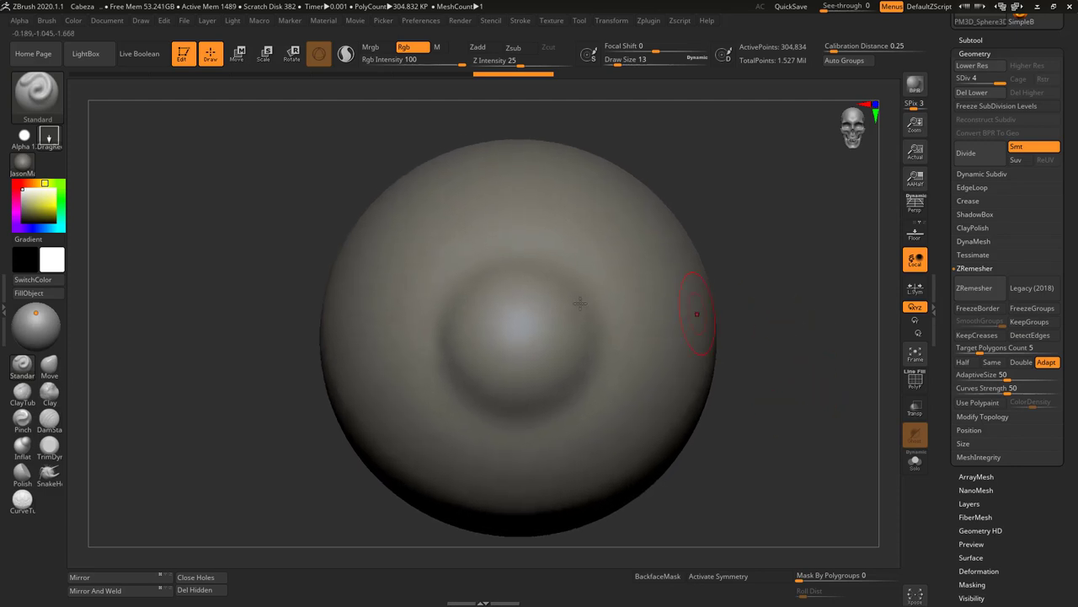
# - Give the eyeball the ToyPlastic material and a pale pink base color
pyautogui.click(23, 160)
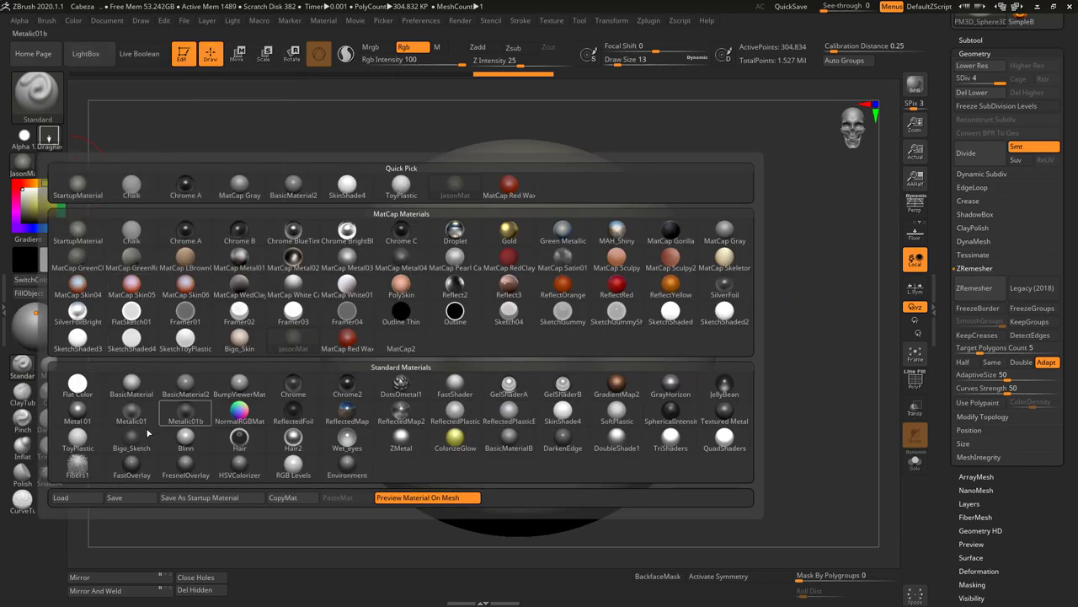
pyautogui.click(84, 432)
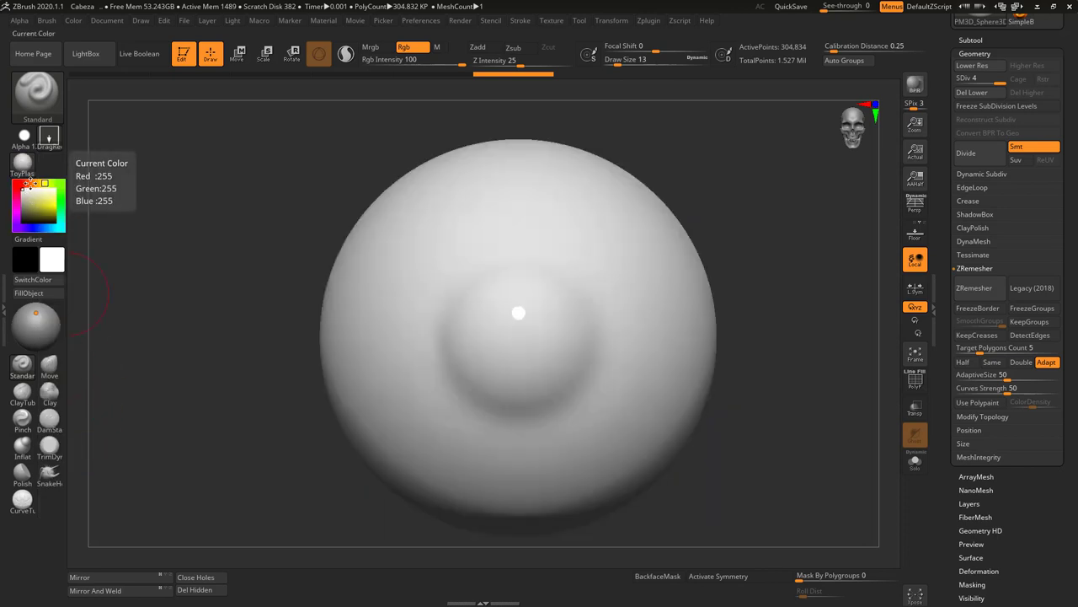
pyautogui.click(17, 183)
pyautogui.click(26, 193)
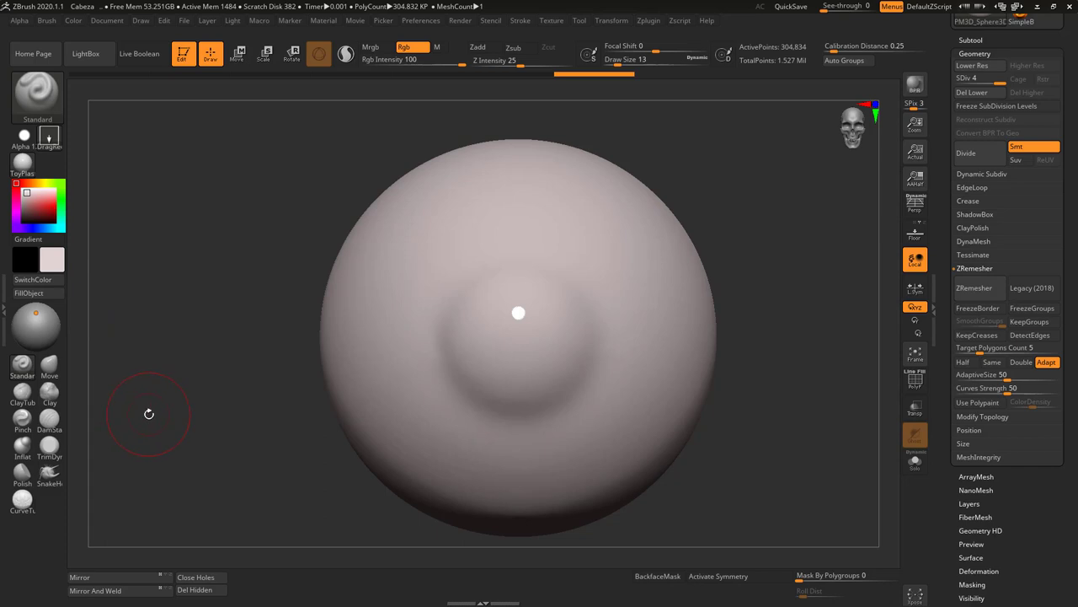
# - Select the PM3D_Sphere3D3 eyeball subtool and enlarge the brush's draw size to 59
pyautogui.click(976, 40)
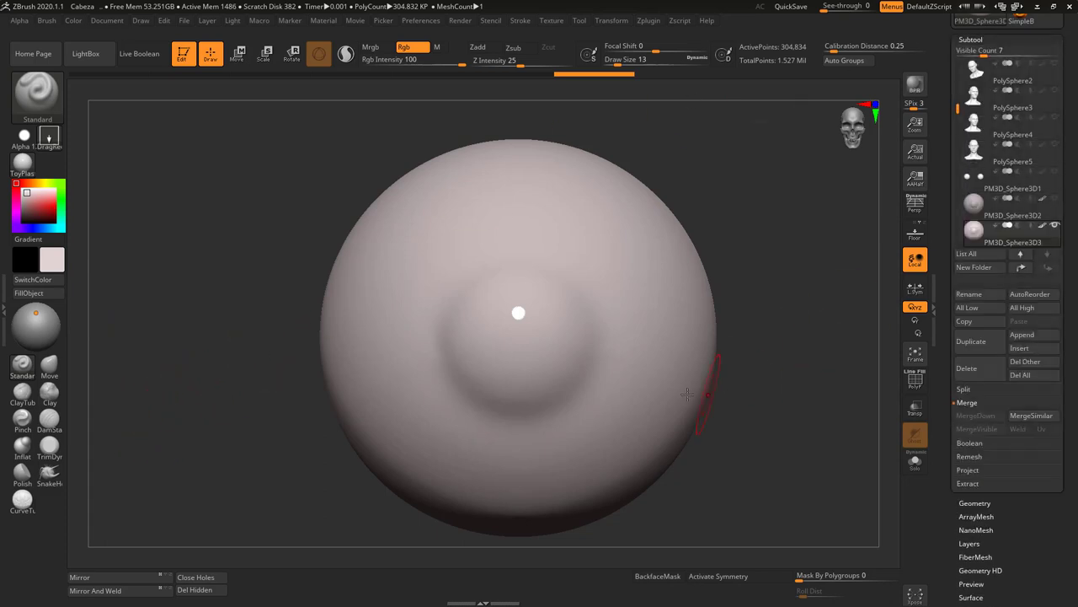
pyautogui.moveTo(782, 330)
pyautogui.keyDown('alt'); pyautogui.mouseDown()
pyautogui.moveTo(795, 311)
pyautogui.moveTo(801, 322)
pyautogui.mouseUp(); pyautogui.keyUp('alt')
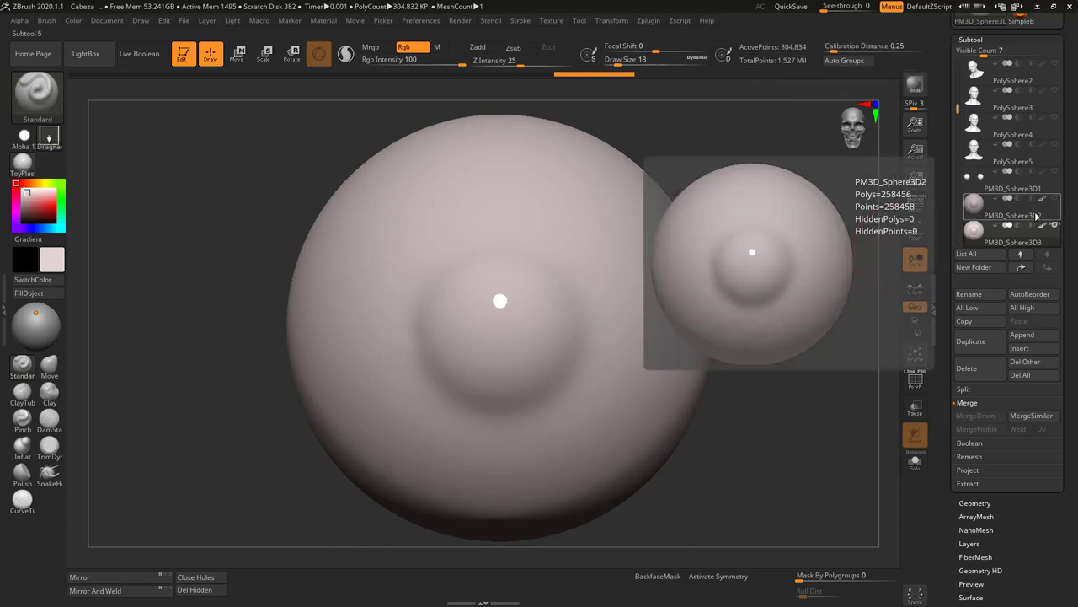
pyautogui.click(1011, 232)
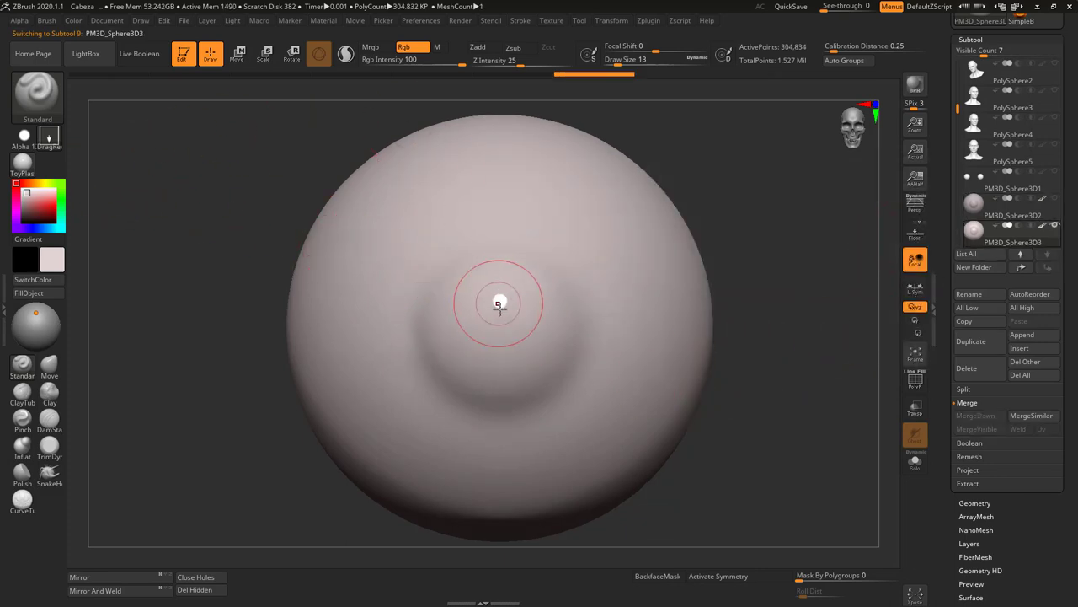
pyautogui.press('s')
pyautogui.moveTo(487, 318); pyautogui.dragTo(500, 316)
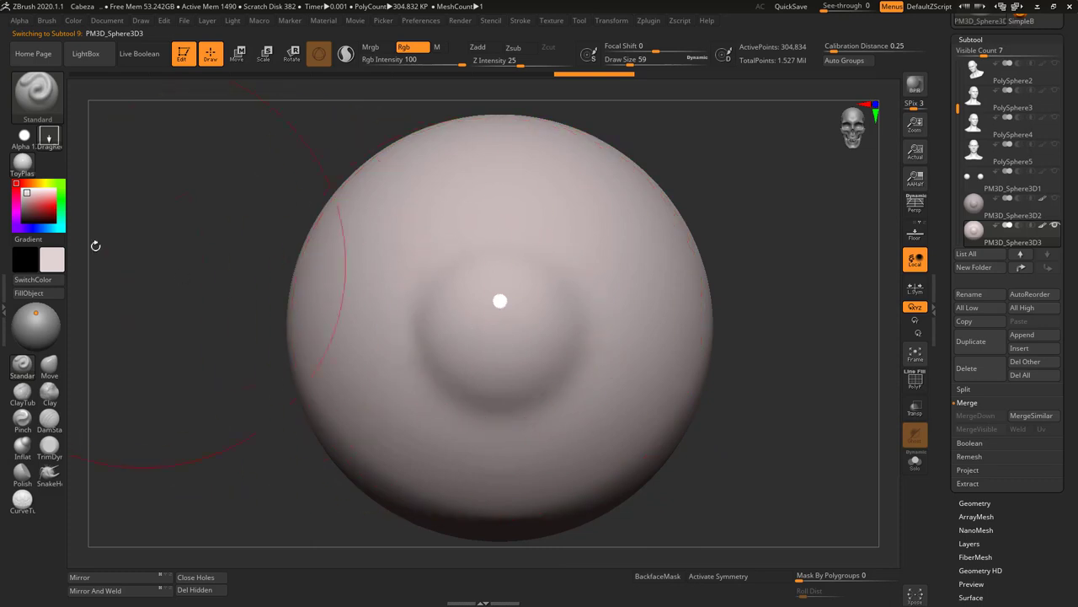
# - Paint a soft-edged black disc over the corneal bulge as the iris base, with the draw size set to 62
pyautogui.click(22, 221)
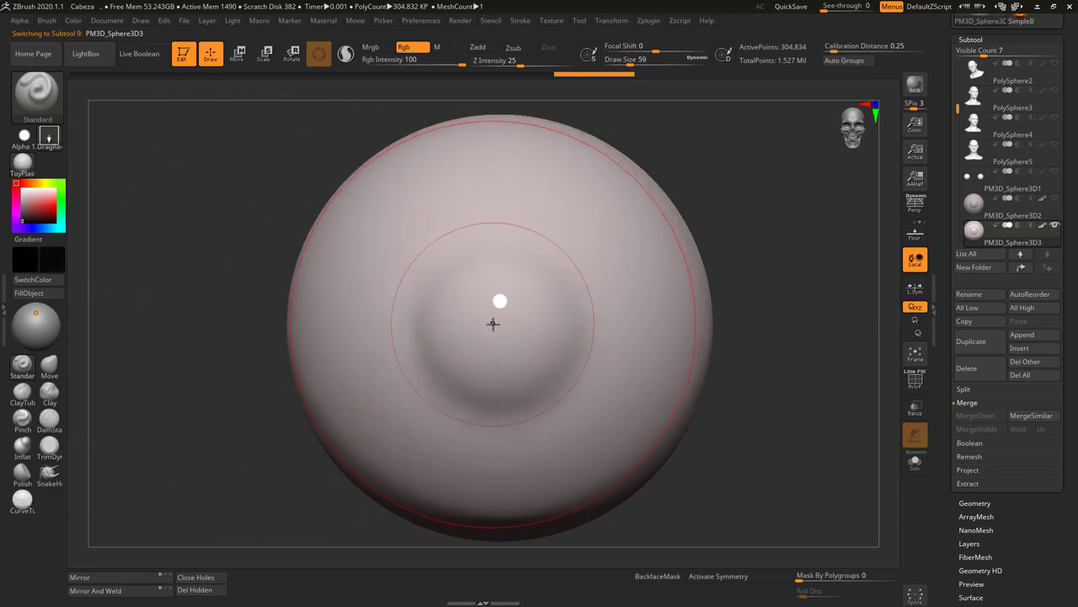
pyautogui.press('s')
pyautogui.moveTo(494, 323); pyautogui.dragTo(645, 353)
pyautogui.press('s')
pyautogui.press('s')
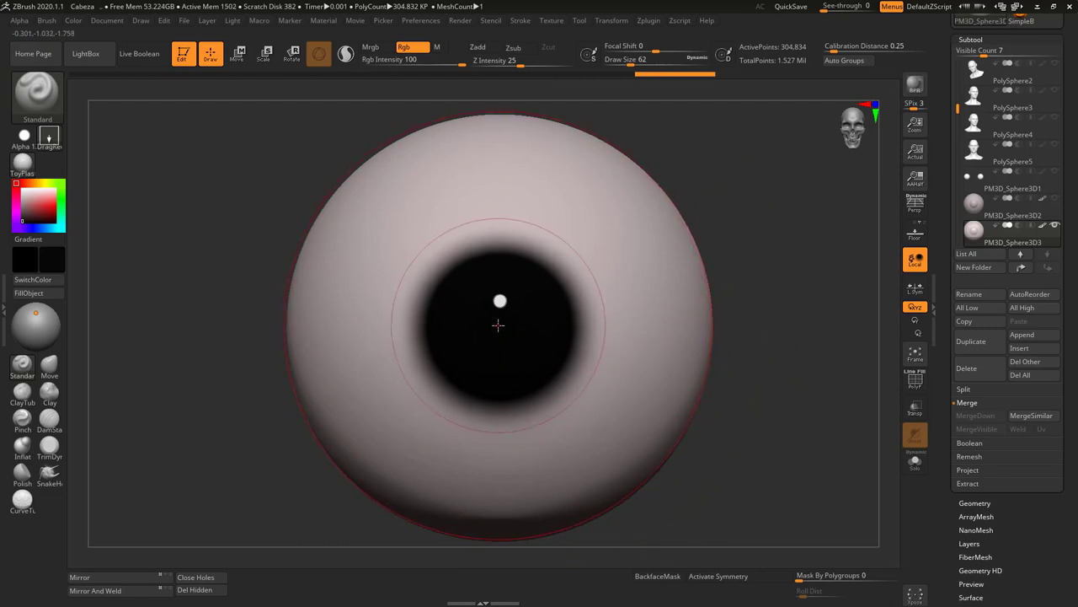
pyautogui.moveTo(498, 326); pyautogui.dragTo(503, 326)
pyautogui.moveTo(623, 337); pyautogui.dragTo(647, 339)
pyautogui.moveTo(734, 240); pyautogui.dragTo(777, 236)
pyautogui.keyDown('alt'); pyautogui.moveTo(761, 294); pyautogui.dragTo(744, 282); pyautogui.keyUp('alt')
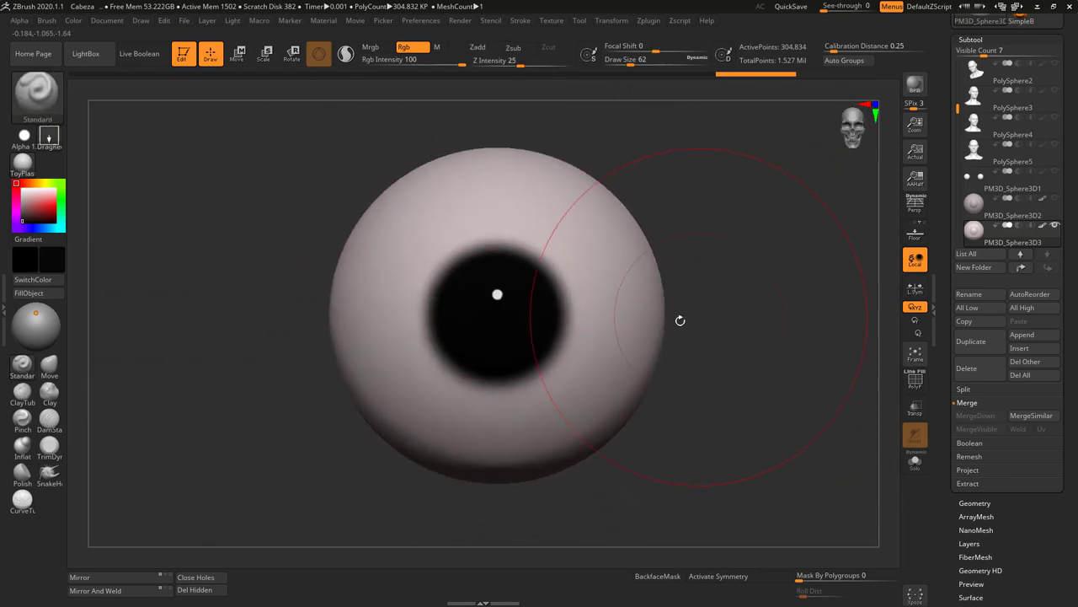
# - Paint two layers of dark green (40, 139, 74) inside the black disc at RGB intensity 21
pyautogui.click(60, 207)
pyautogui.moveTo(40, 208); pyautogui.dragTo(38, 211)
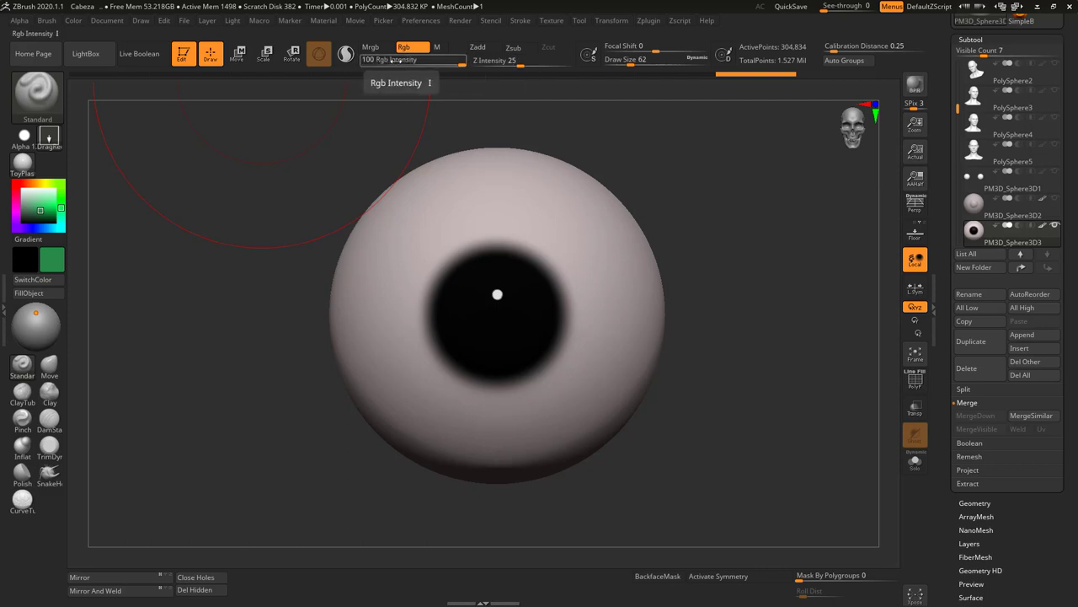
pyautogui.moveTo(438, 62); pyautogui.dragTo(408, 64)
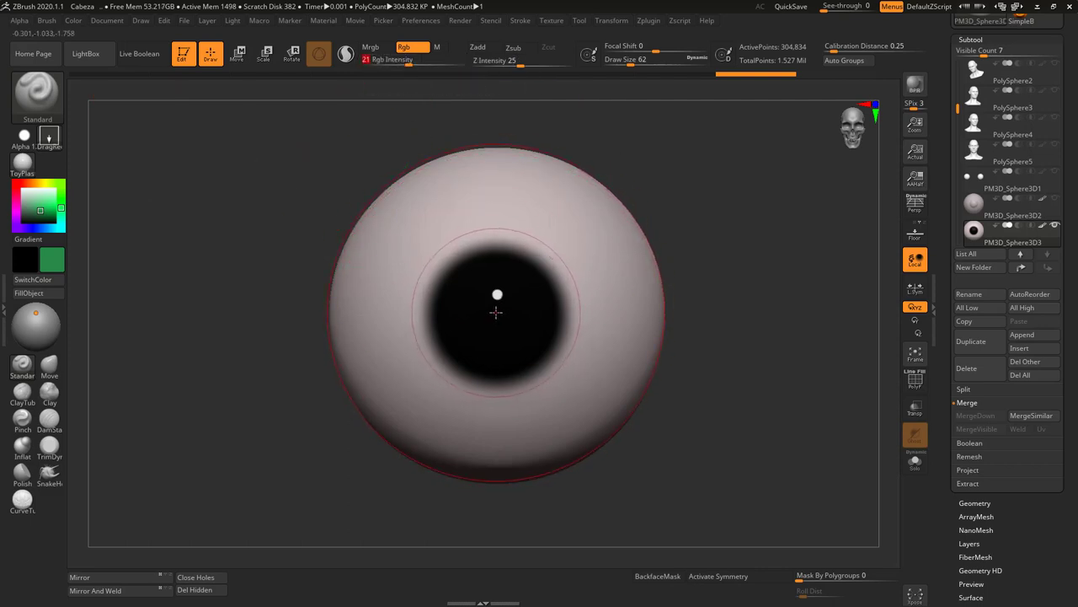
pyautogui.moveTo(497, 313); pyautogui.dragTo(610, 340)
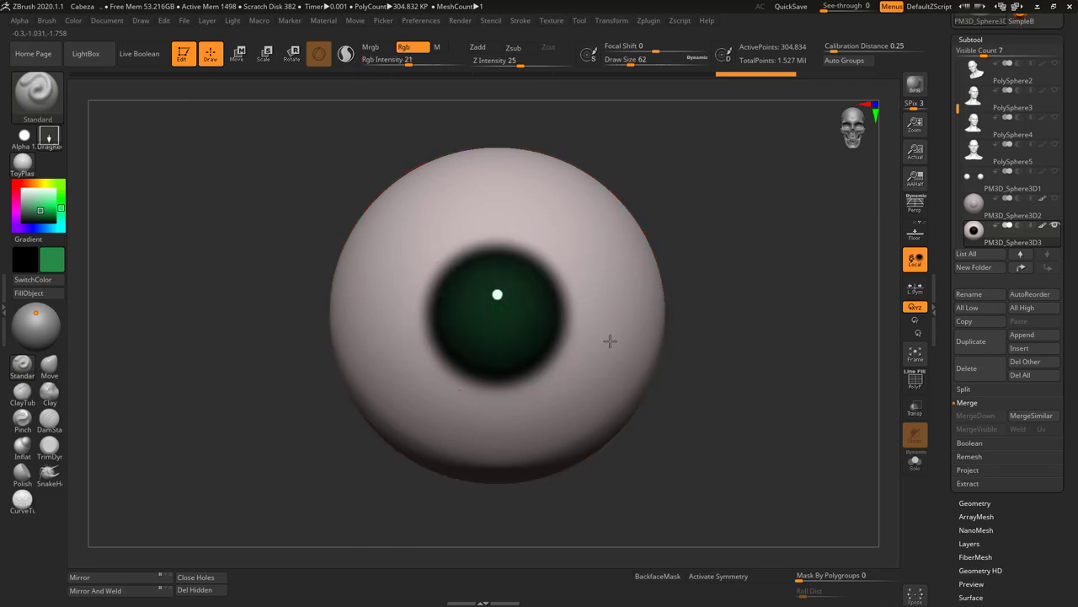
pyautogui.moveTo(753, 244)
pyautogui.mouseDown()
pyautogui.moveTo(739, 241)
pyautogui.moveTo(730, 259)
pyautogui.mouseUp()
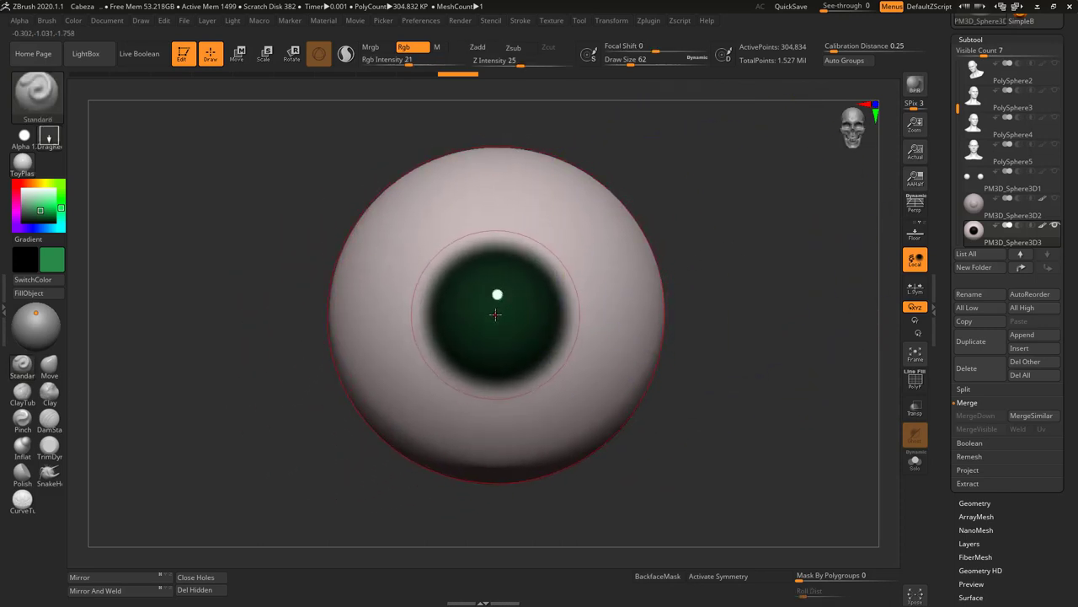
pyautogui.moveTo(497, 314); pyautogui.dragTo(601, 340)
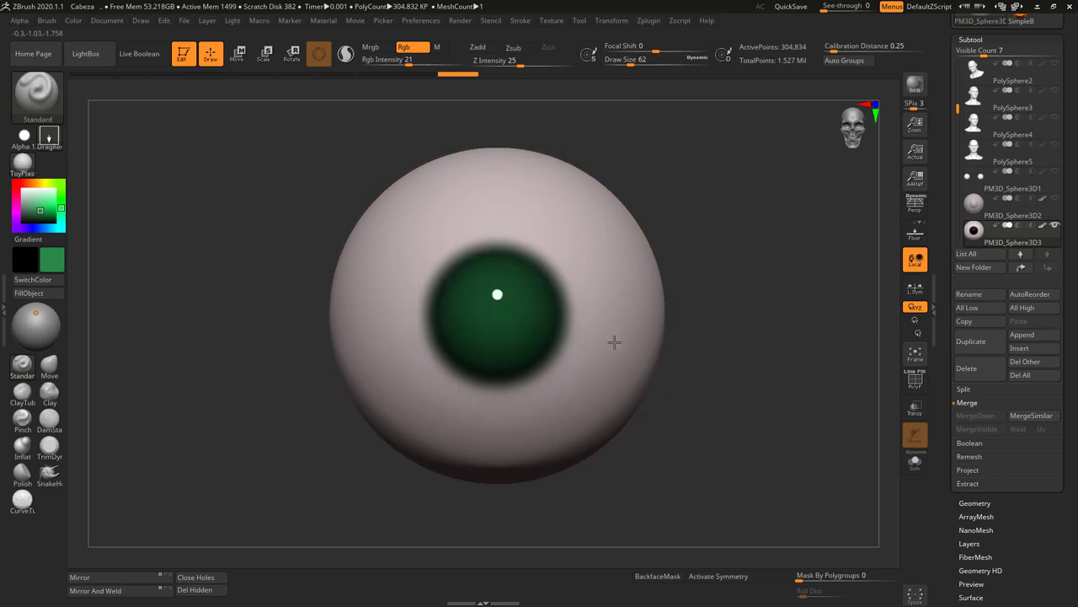
# - Tint the green iris with a layer of teal at RGB intensity 11
pyautogui.keyDown('alt'); pyautogui.moveTo(746, 301); pyautogui.dragTo(784, 300); pyautogui.keyUp('alt')
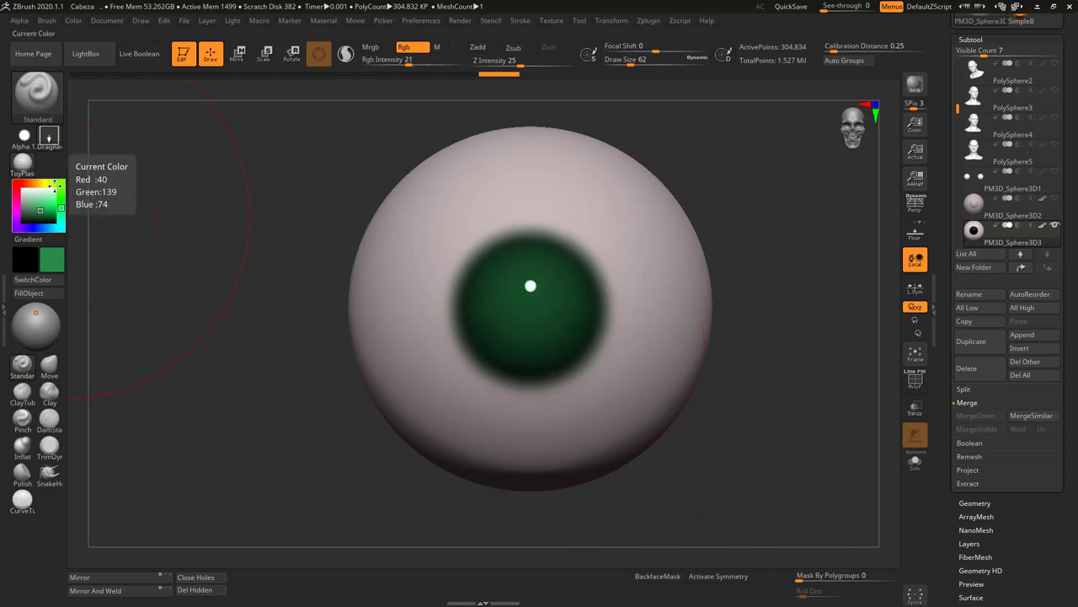
pyautogui.moveTo(63, 198); pyautogui.dragTo(70, 234)
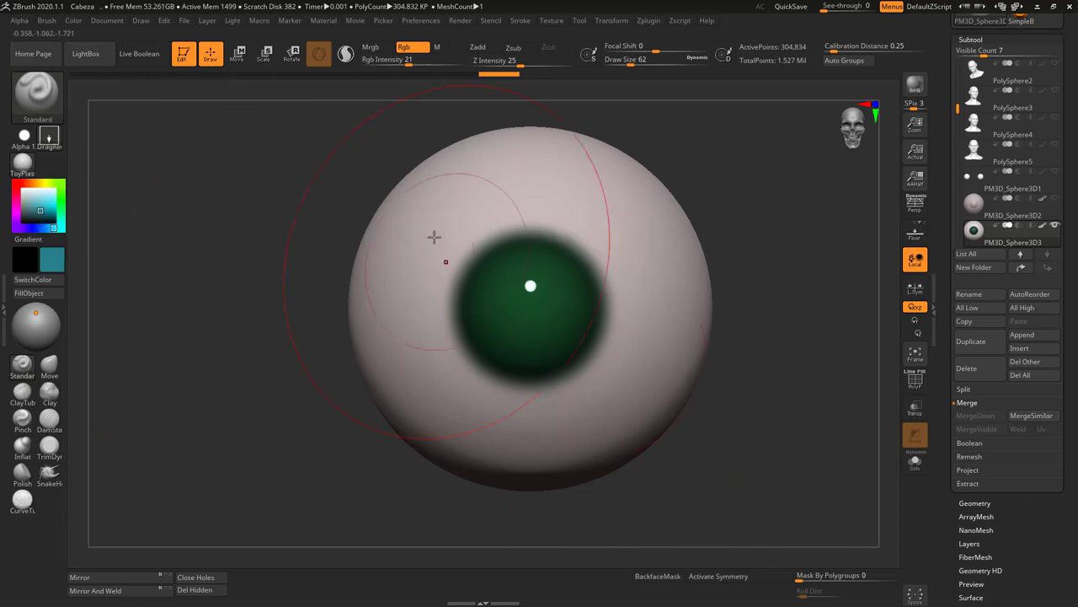
pyautogui.click(396, 62)
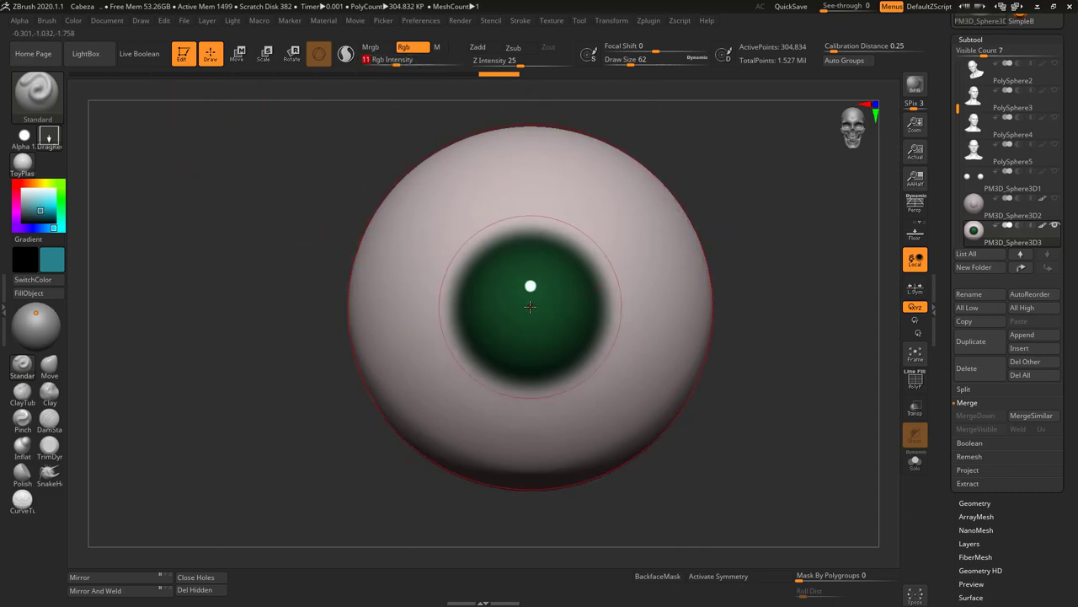
pyautogui.moveTo(530, 307); pyautogui.dragTo(530, 307)
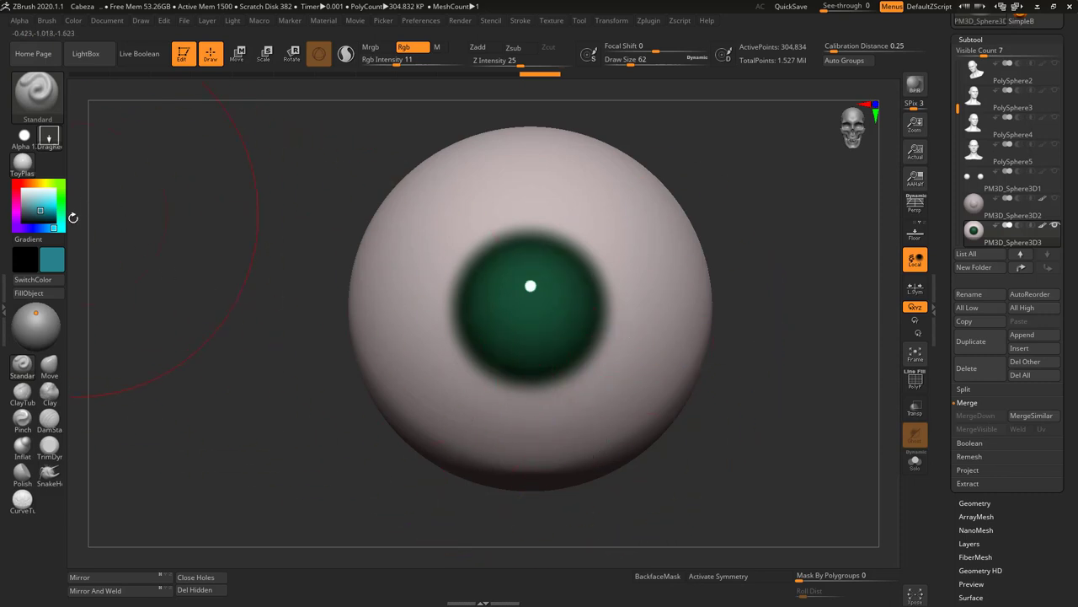
# - Pick a reddish-brown color, try the speckled Alpha 23 on the iris, and switch the brush alpha to Alpha 08
pyautogui.click(28, 183)
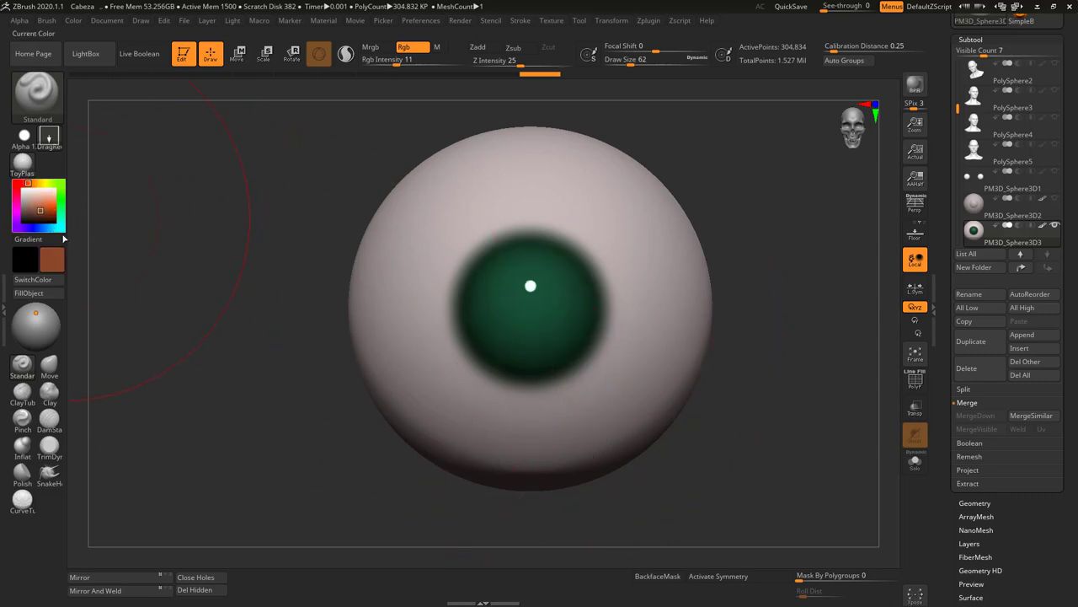
pyautogui.click(49, 139)
pyautogui.click(115, 181)
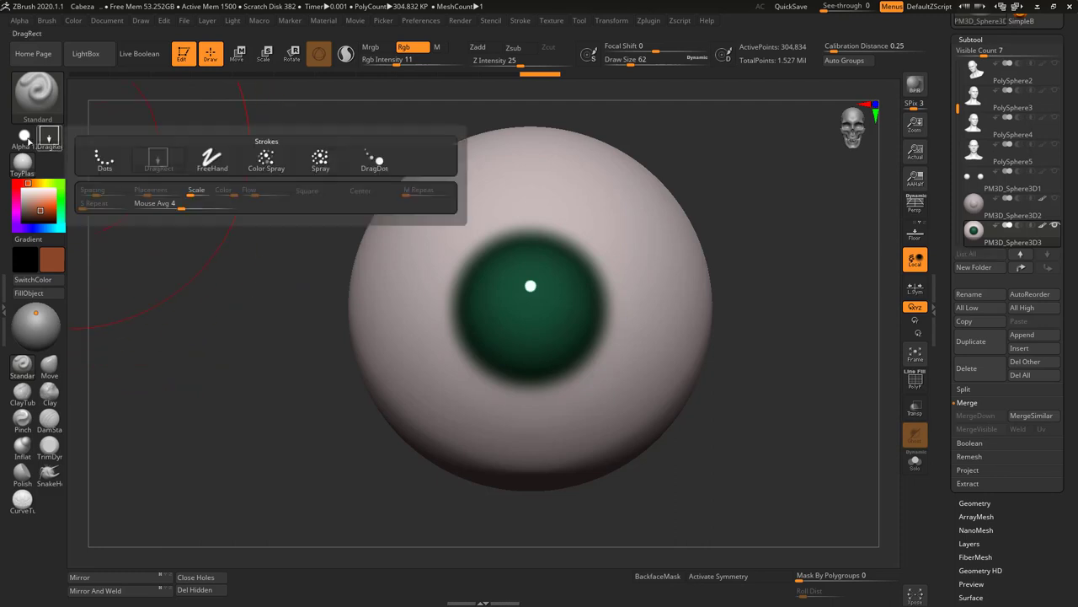
pyautogui.click(24, 137)
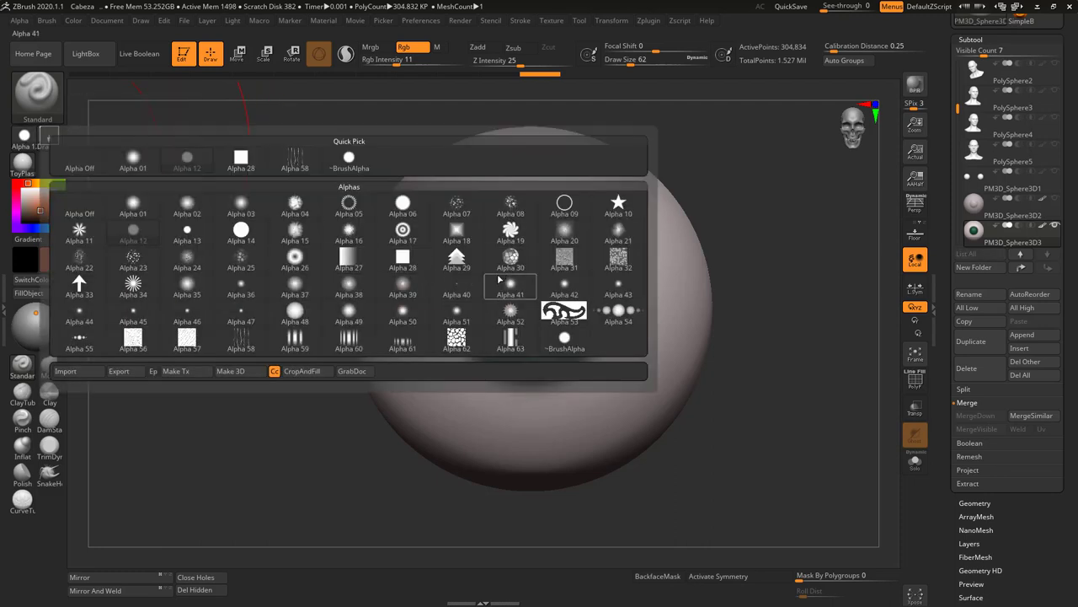
pyautogui.moveTo(497, 271)
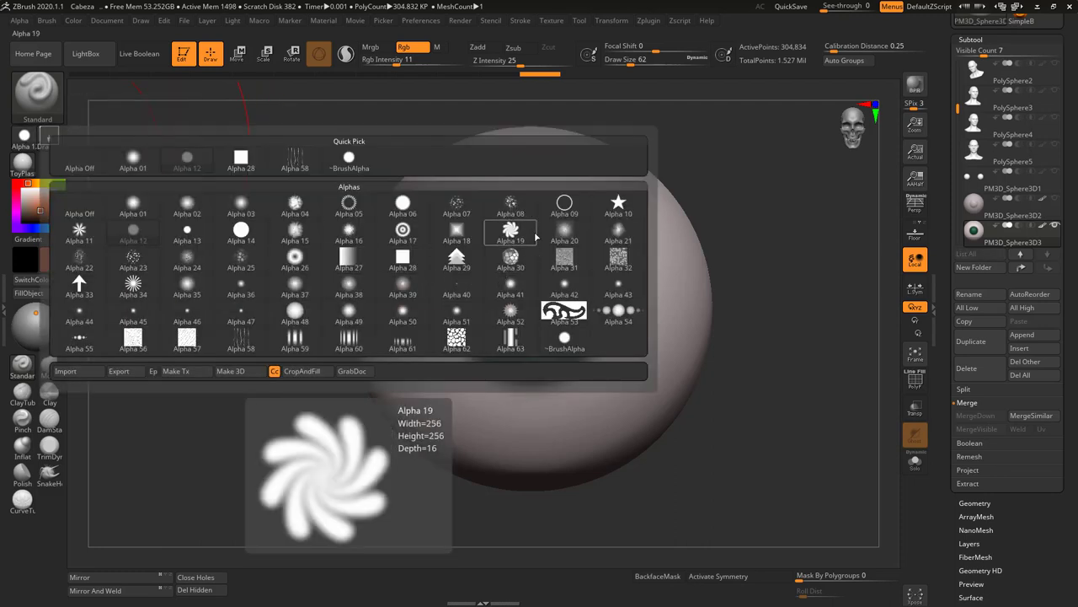
pyautogui.moveTo(175, 314)
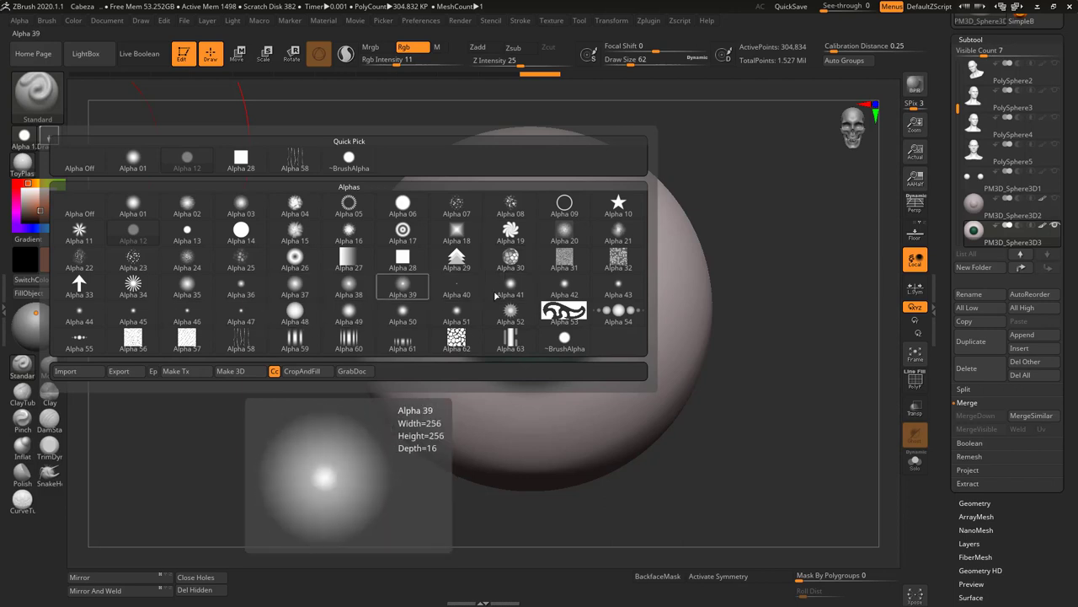
pyautogui.click(134, 259)
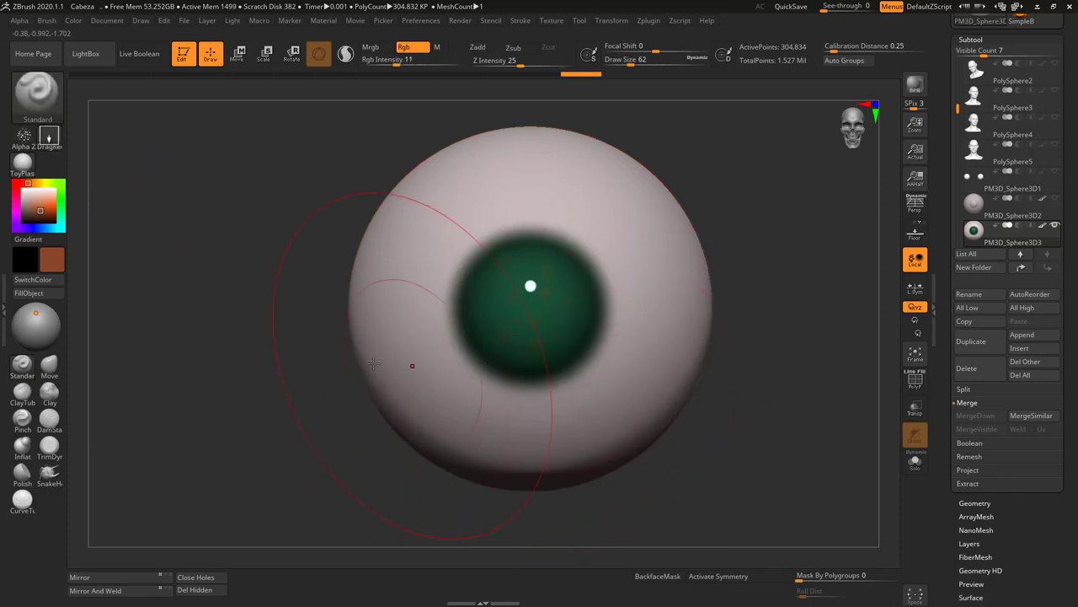
pyautogui.click(23, 139)
pyautogui.click(512, 204)
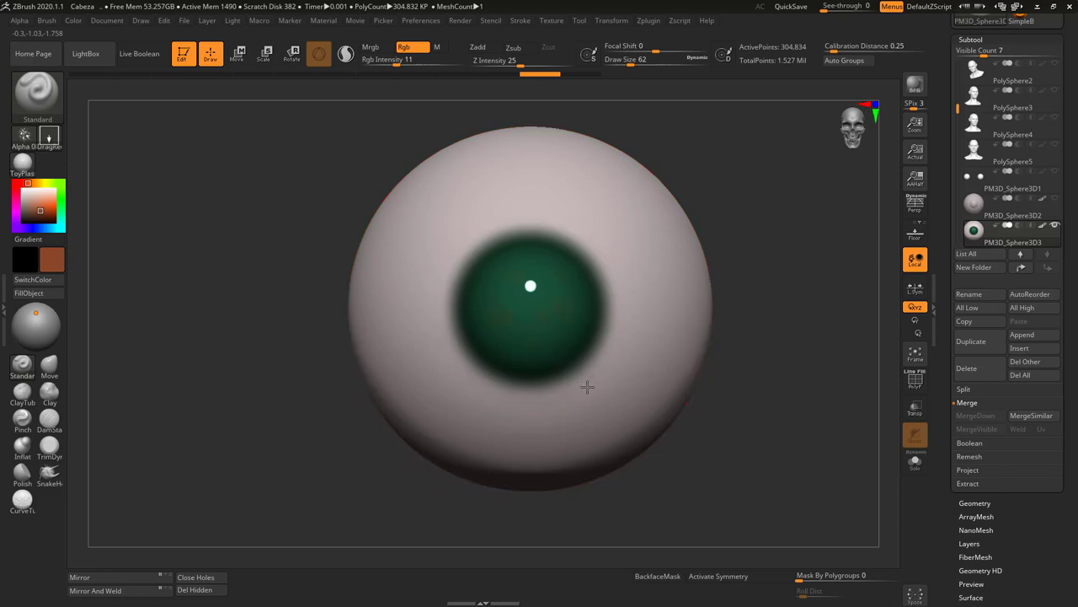
# - Pick a muted yellow and stamp Alpha 08 speckles across the green iris at RGB intensity 11
pyautogui.click(43, 183)
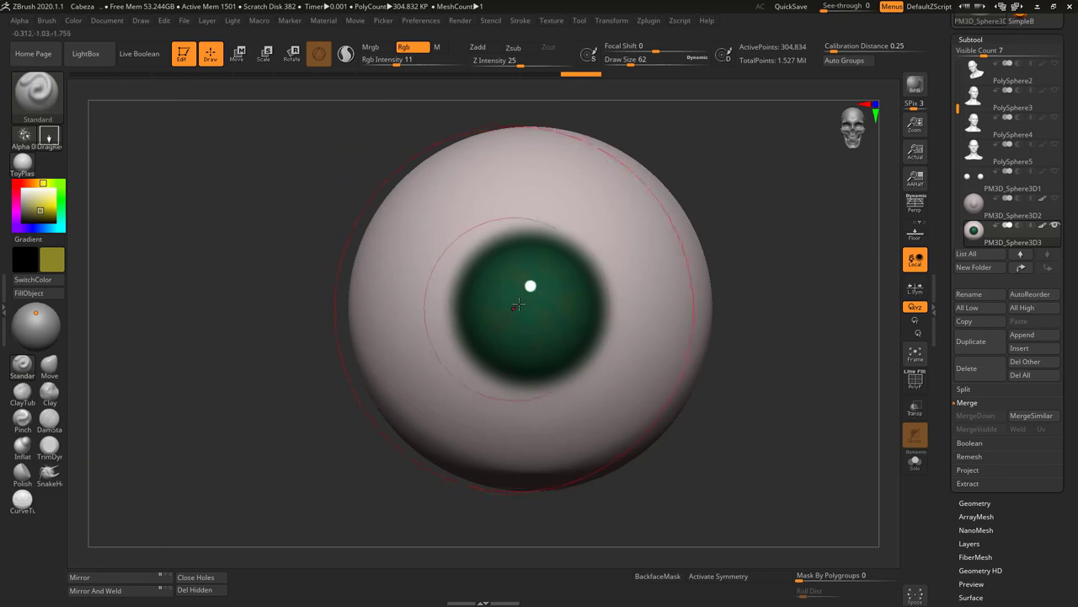
pyautogui.click(39, 204)
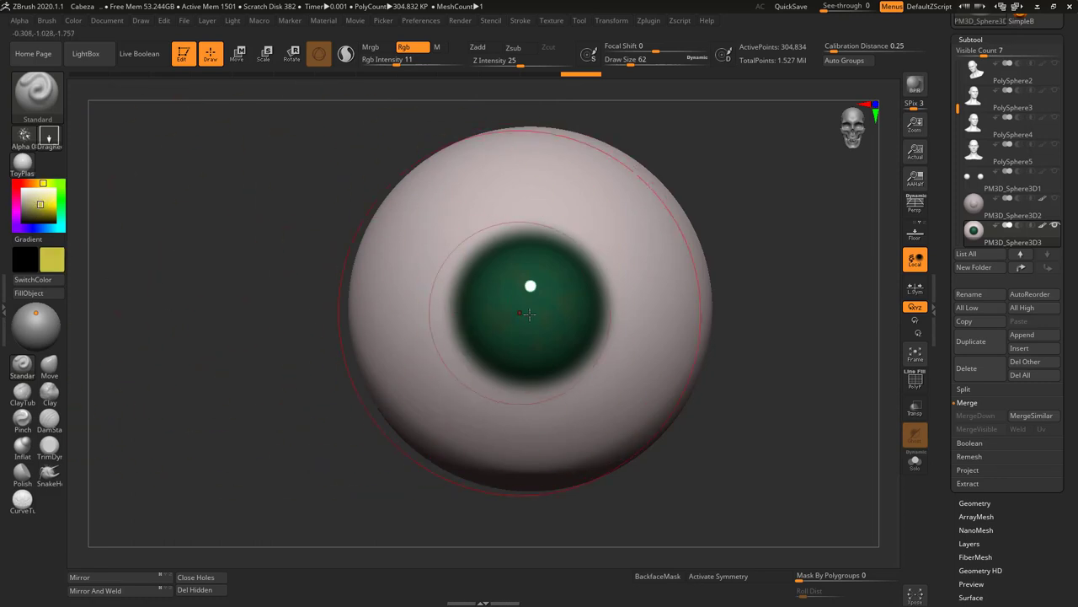
pyautogui.moveTo(529, 305); pyautogui.dragTo(540, 378)
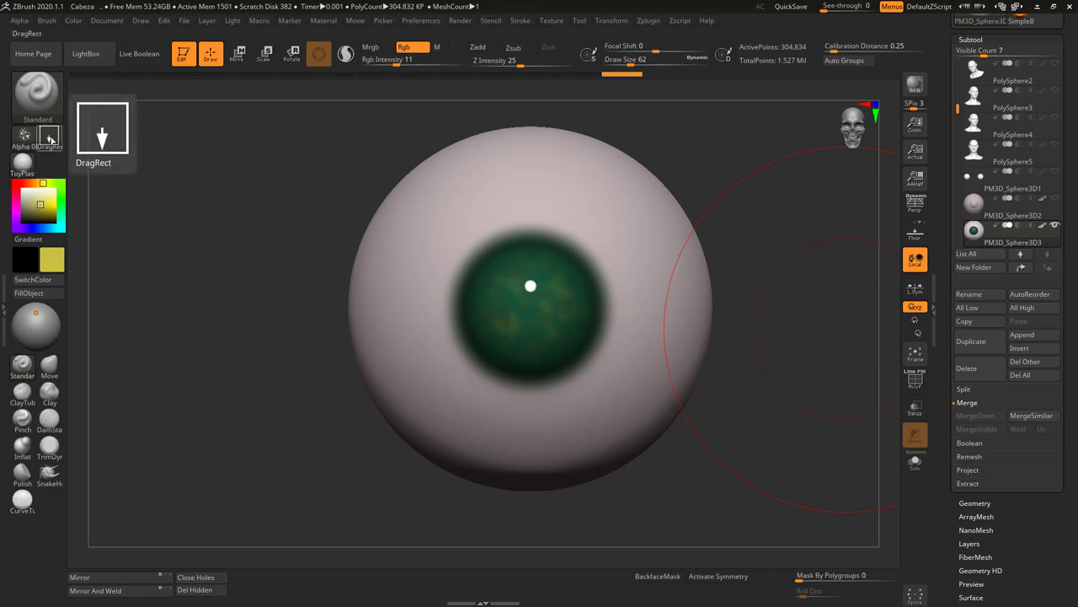
# - Switch the brush to the FreeHand stroke with no alpha and a draw size of 20
pyautogui.click(50, 139)
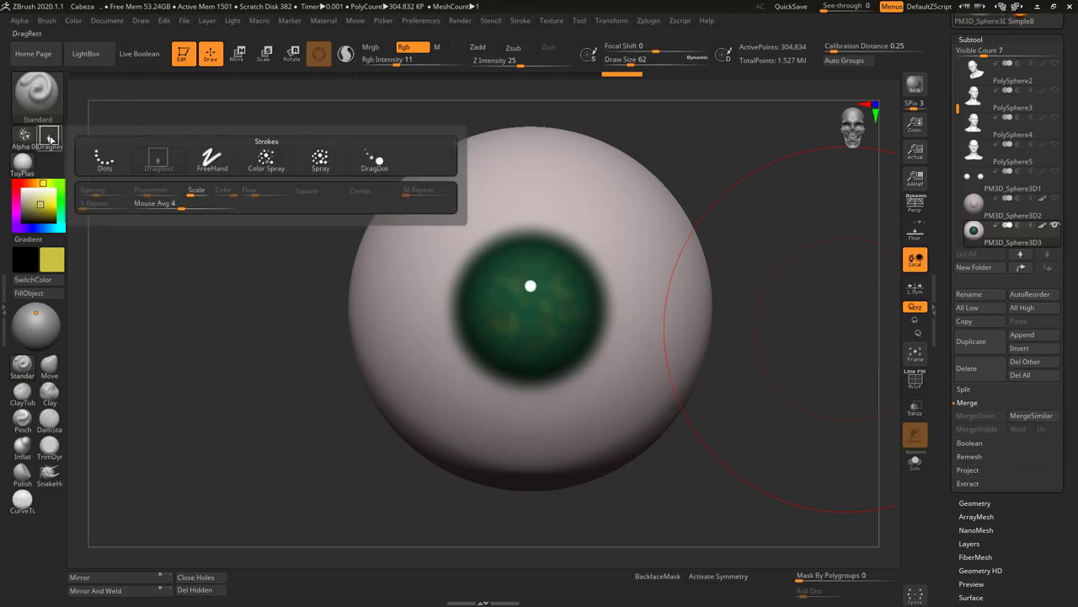
pyautogui.click(213, 160)
pyautogui.click(24, 136)
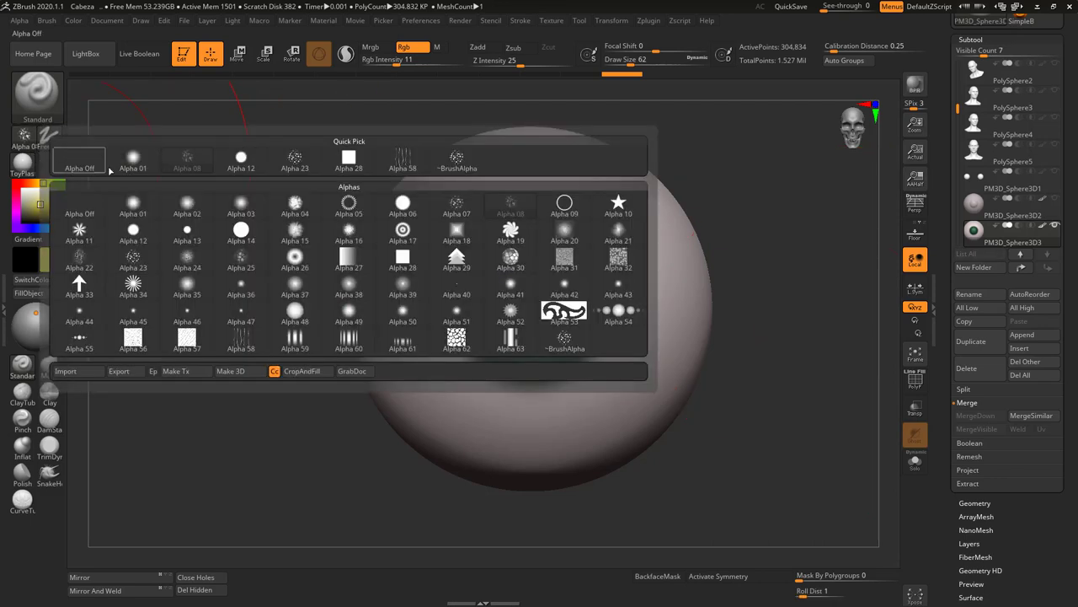
pyautogui.click(79, 170)
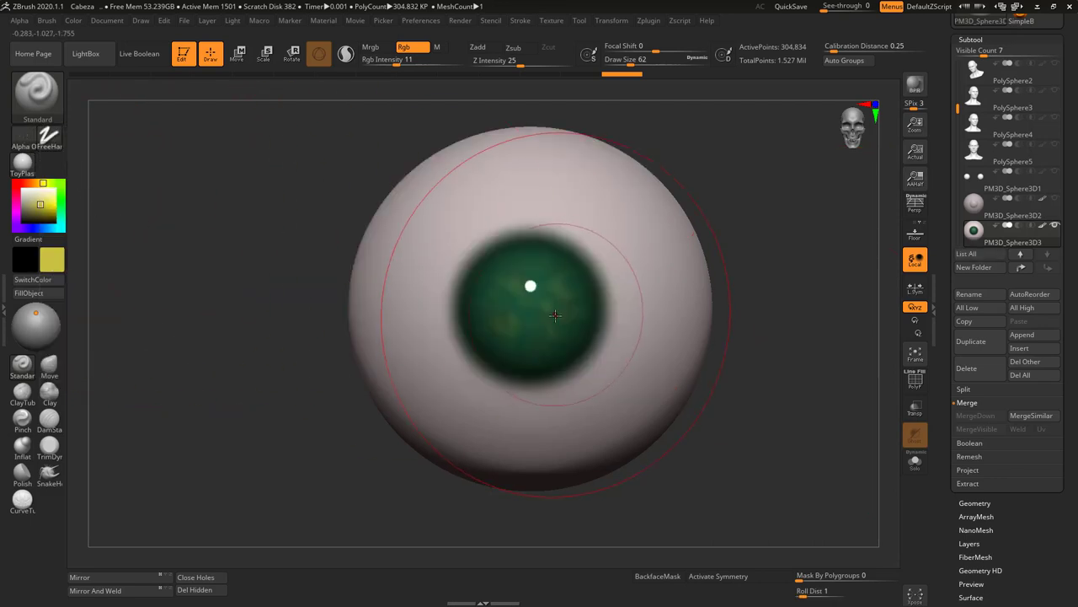
pyautogui.press('s')
pyautogui.moveTo(557, 314); pyautogui.dragTo(545, 313)
pyautogui.press('Return')
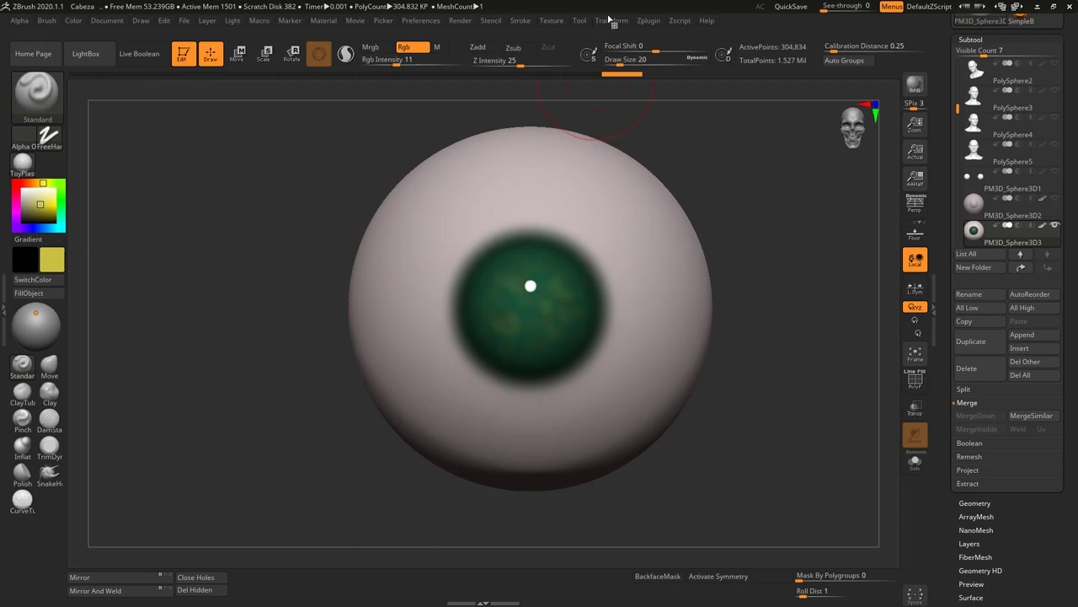
# - Activate symmetry and turn on local symmetry for the painted eyeball
pyautogui.click(611, 20)
pyautogui.click(645, 341)
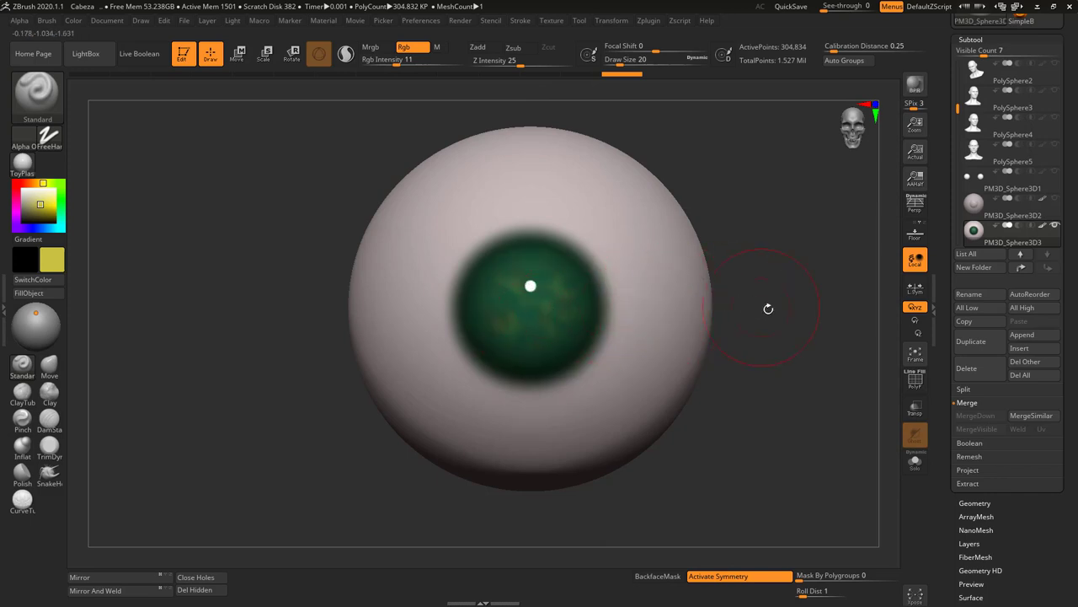
pyautogui.keyDown('alt'); pyautogui.moveTo(769, 309); pyautogui.dragTo(364, 342); pyautogui.keyUp('alt')
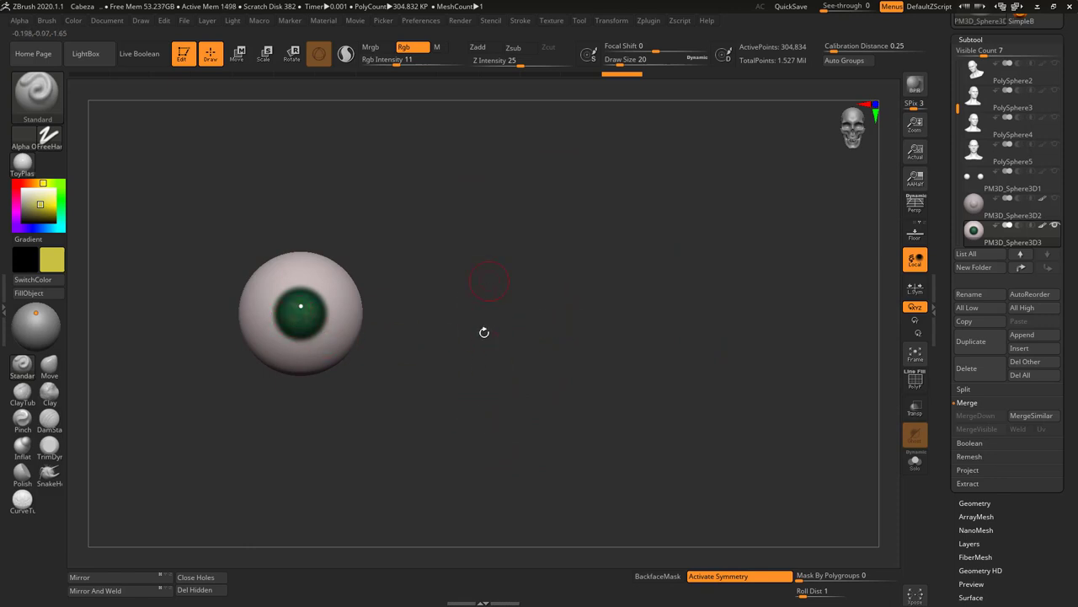
pyautogui.click(915, 288)
pyautogui.keyDown('alt'); pyautogui.moveTo(438, 294); pyautogui.dragTo(734, 410); pyautogui.keyUp('alt')
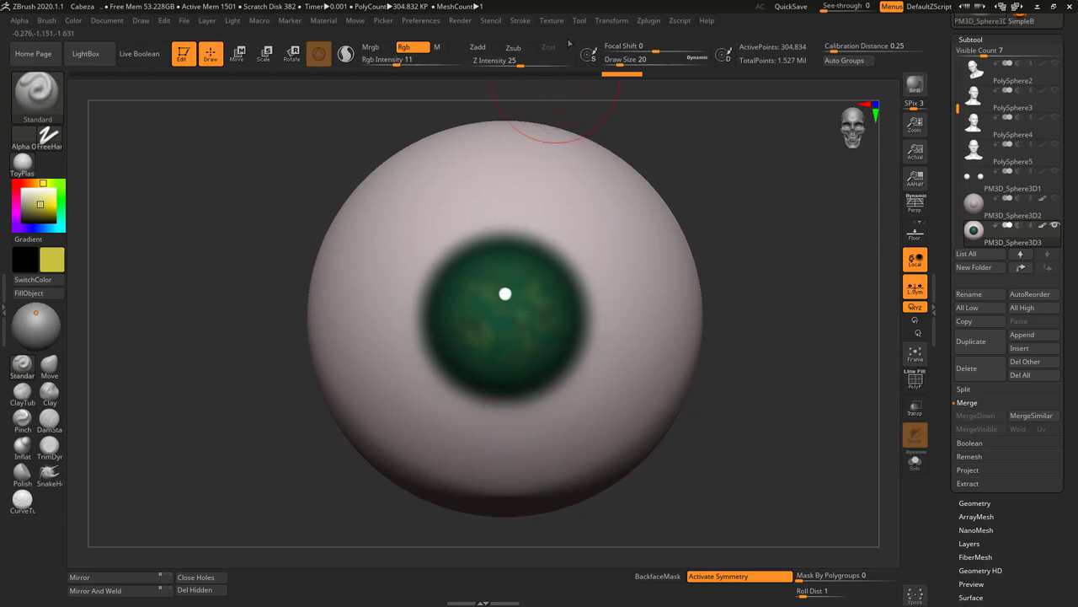
# - Change the radial symmetry to the Z axis only and raise its radial count
pyautogui.moveTo(611, 23)
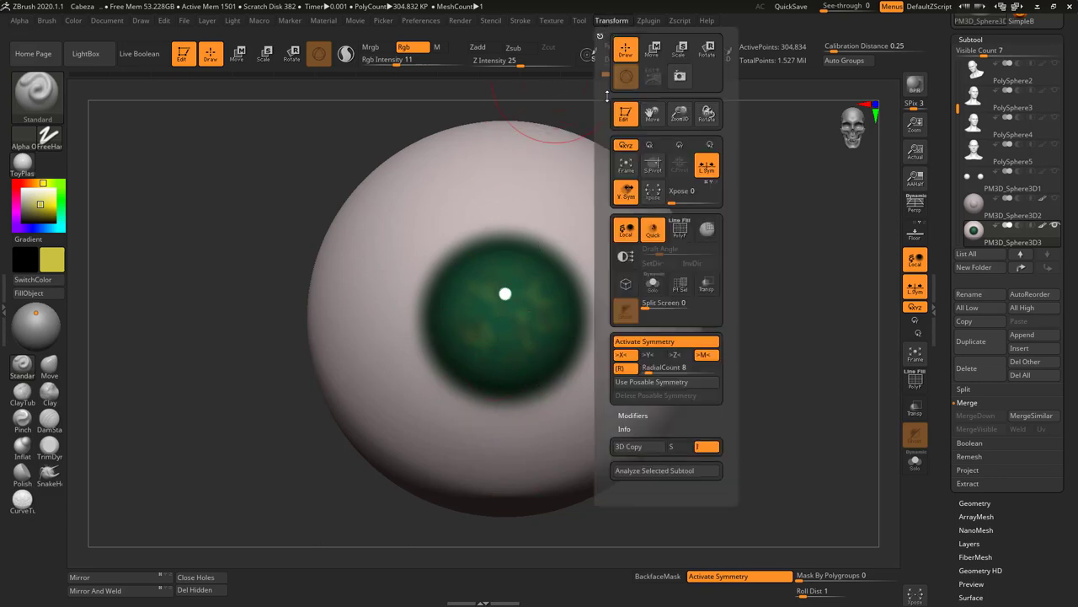
pyautogui.click(625, 356)
pyautogui.click(656, 355)
pyautogui.moveTo(617, 23)
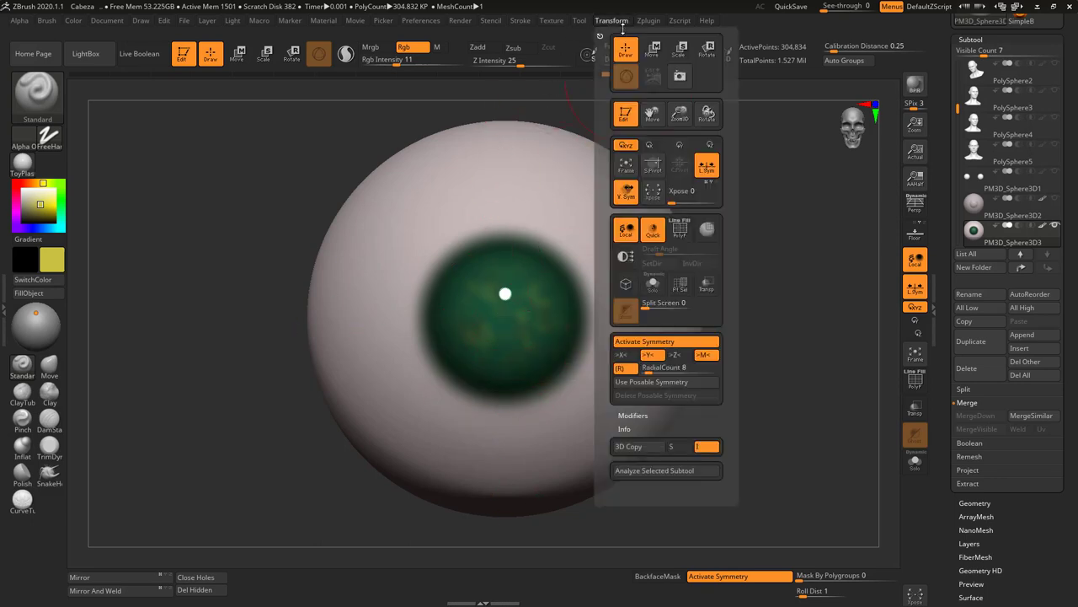
pyautogui.click(654, 354)
pyautogui.click(679, 355)
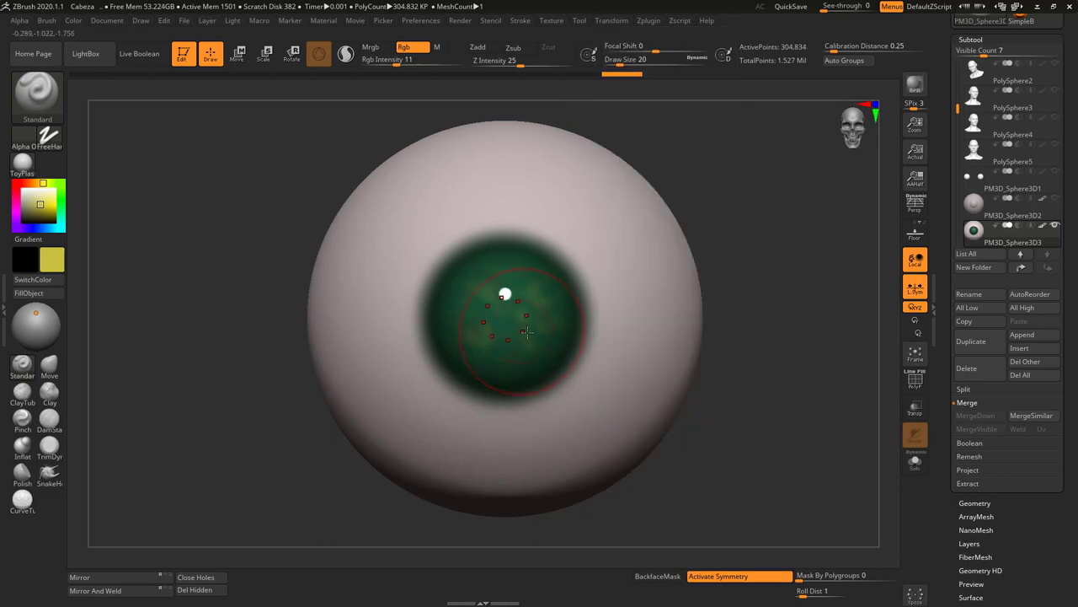
pyautogui.click(604, 23)
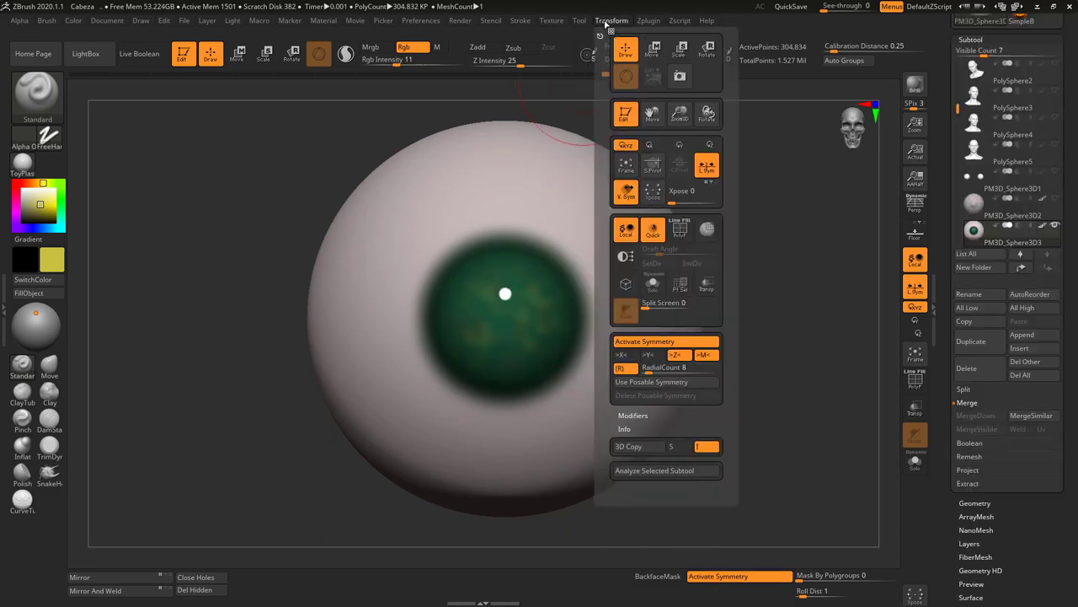
pyautogui.moveTo(649, 371); pyautogui.dragTo(656, 371)
# - Set the draw size to 2 and pick a saturated bright green as the paint color
pyautogui.press('s')
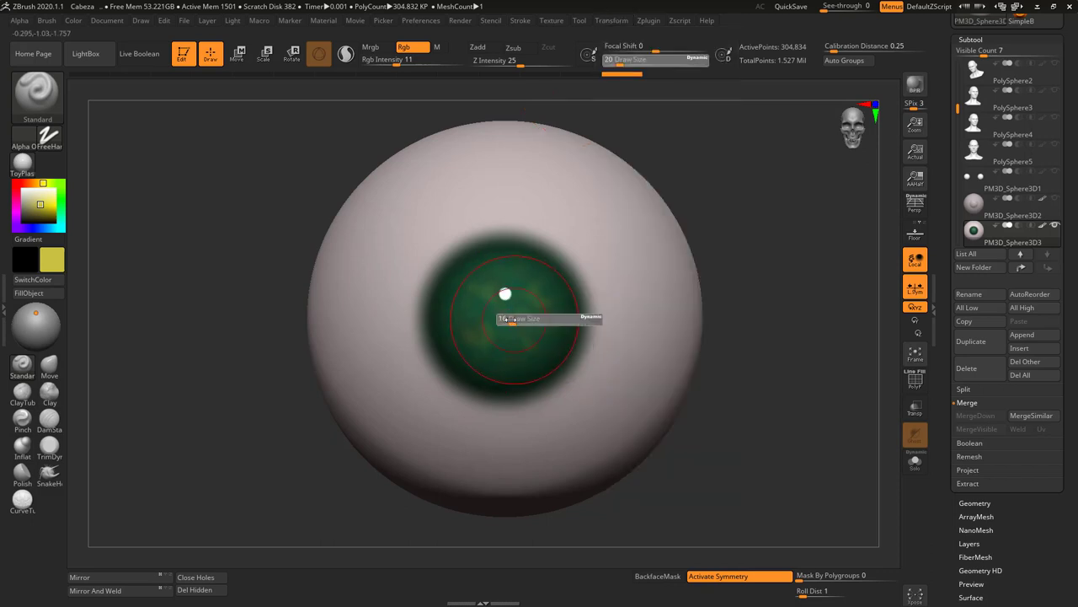
pyautogui.moveTo(510, 320); pyautogui.dragTo(501, 318)
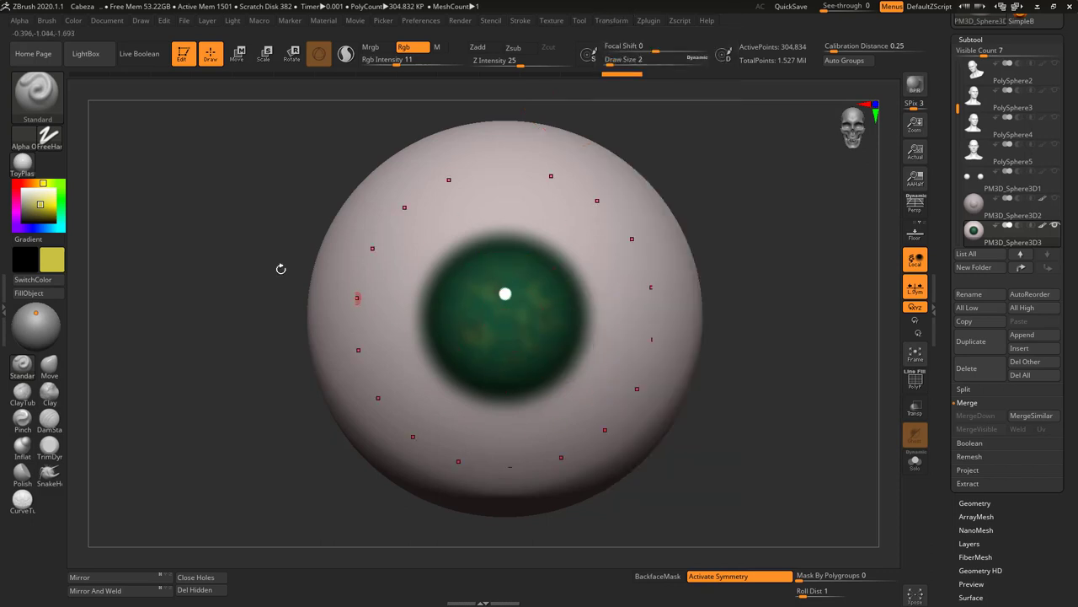
pyautogui.click(61, 199)
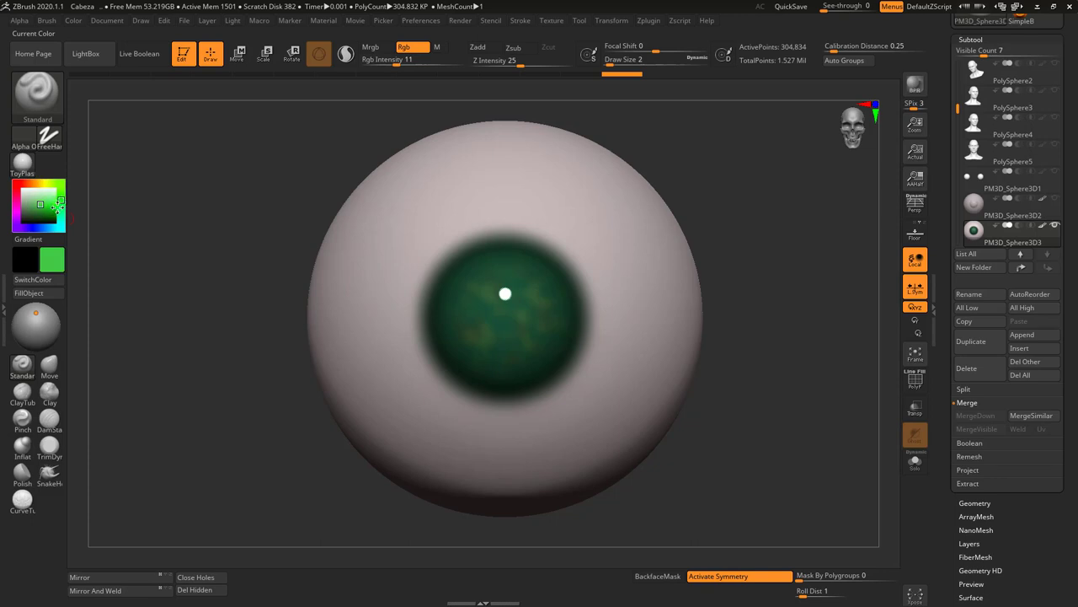
pyautogui.moveTo(43, 205); pyautogui.dragTo(50, 208)
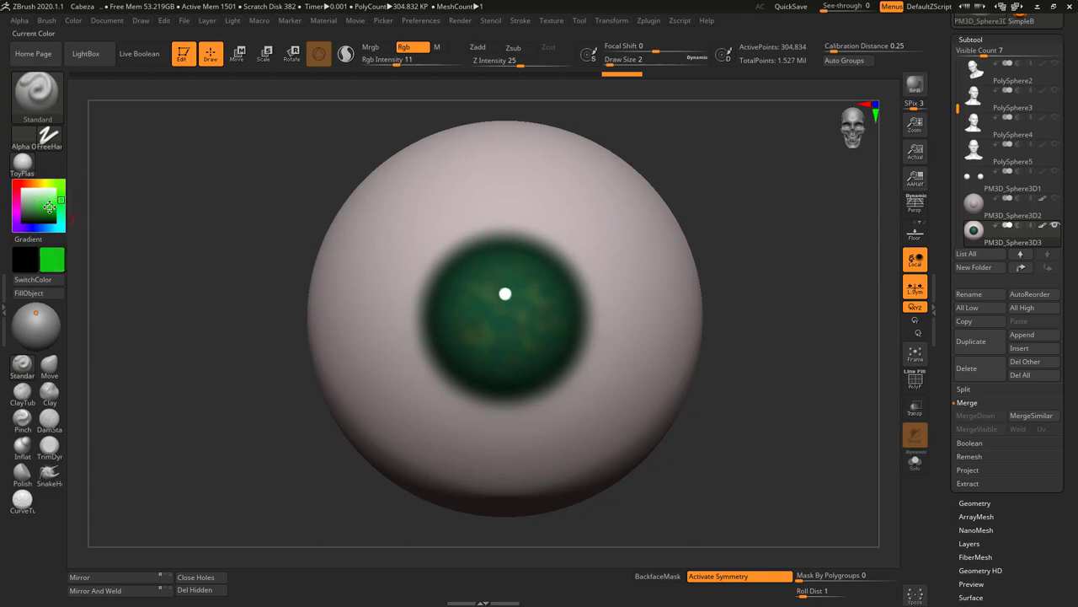
# - Paint radial bright green streaks through the iris at RGB intensity 61, reducing the draw size to 1 for finer lines
pyautogui.click(392, 61)
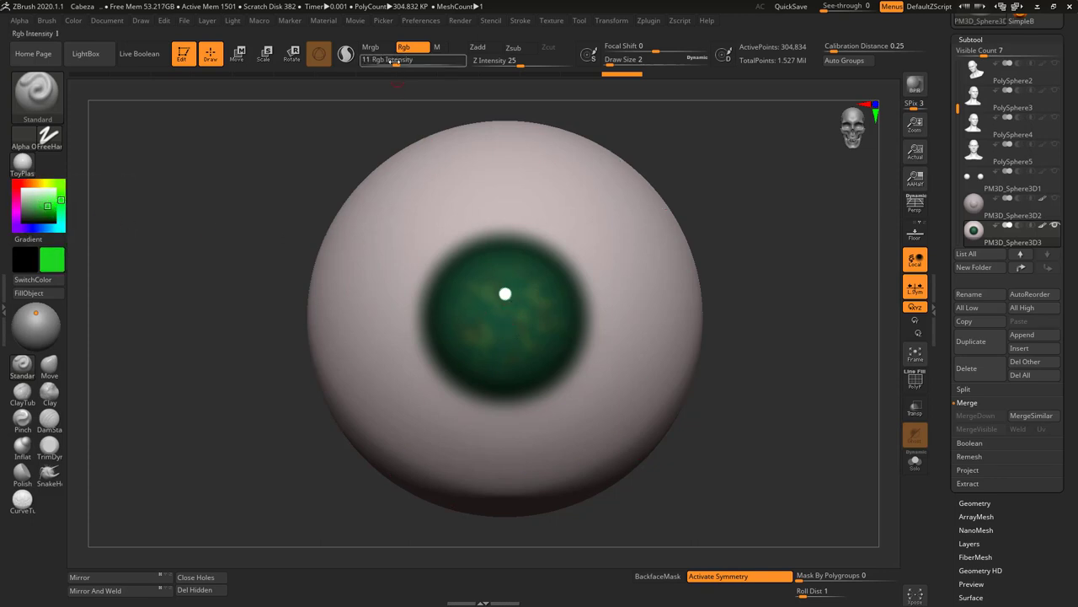
pyautogui.moveTo(395, 62); pyautogui.dragTo(412, 62)
pyautogui.click(421, 62)
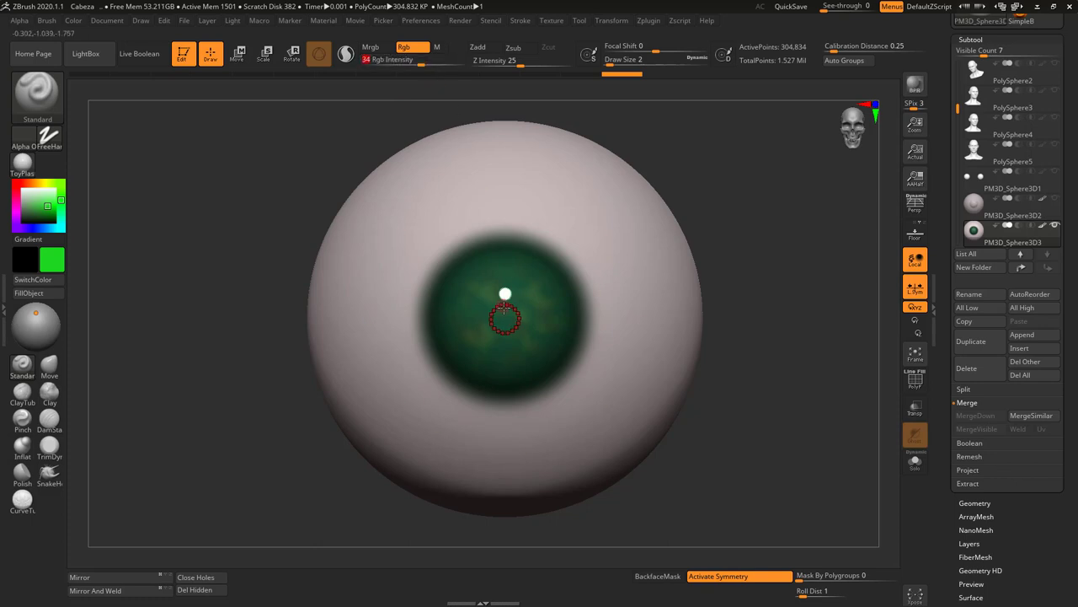
pyautogui.moveTo(504, 306); pyautogui.dragTo(504, 305)
pyautogui.moveTo(422, 64); pyautogui.dragTo(441, 65)
pyautogui.moveTo(505, 316); pyautogui.dragTo(516, 306)
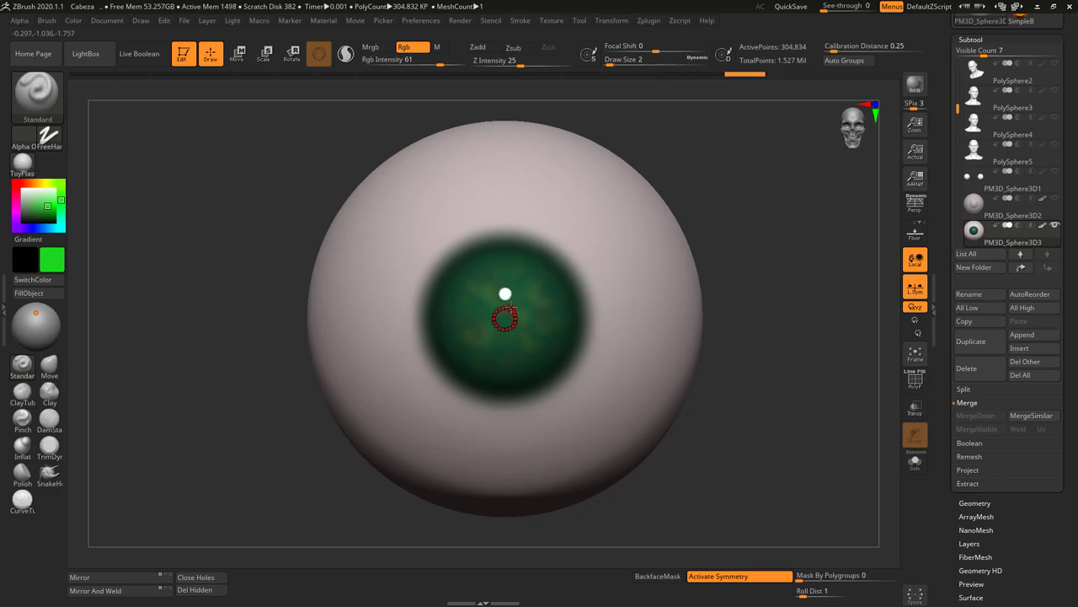
pyautogui.press('s')
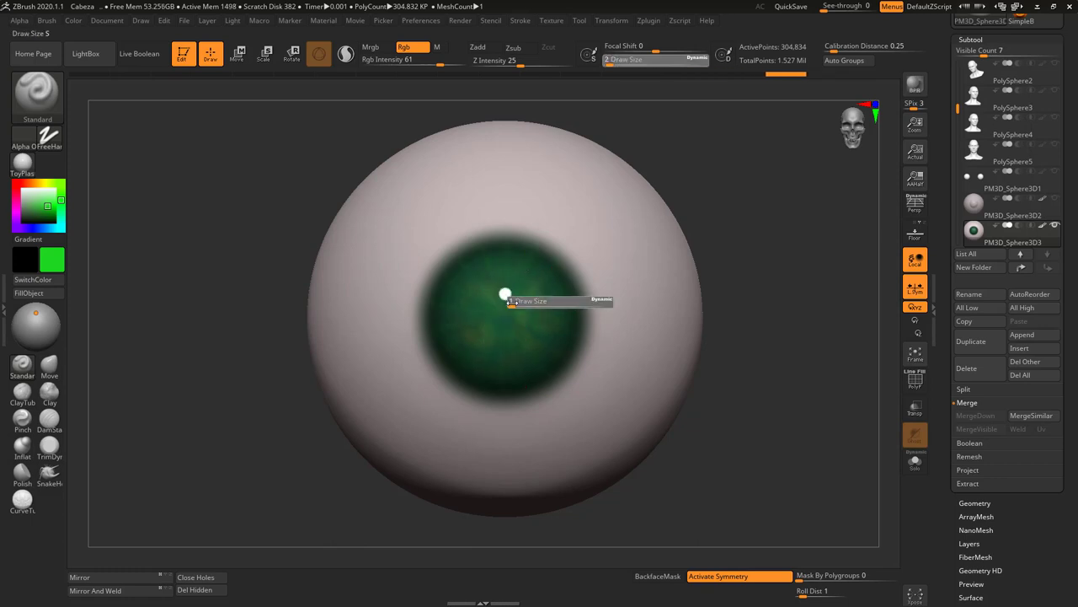
pyautogui.click(511, 301)
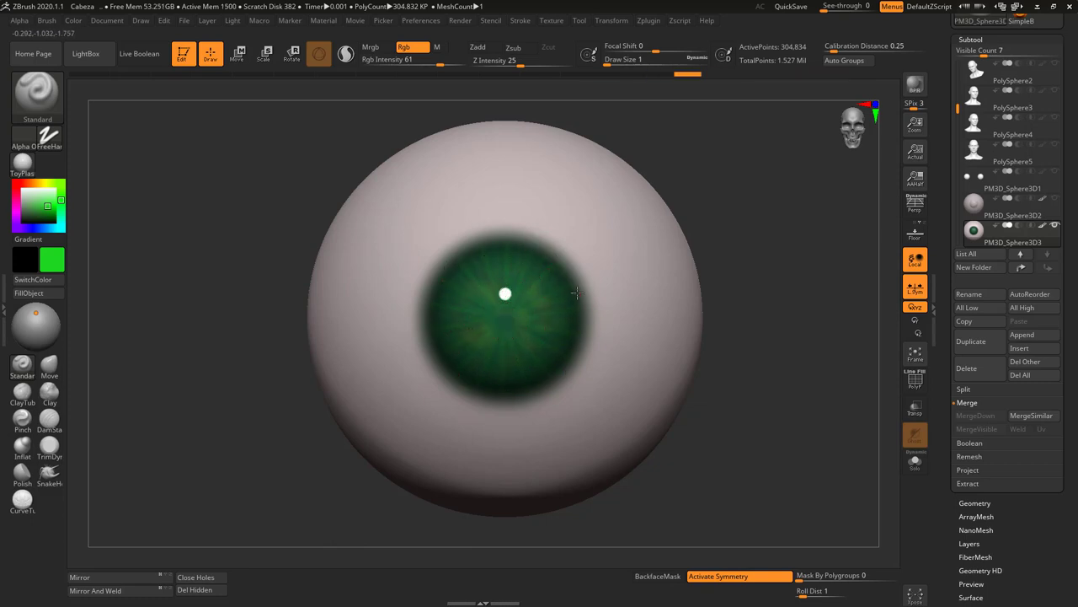
# - Pick an orange color and paint fine radial streaks from the iris center to its rim with draw size 1
pyautogui.click(16, 182)
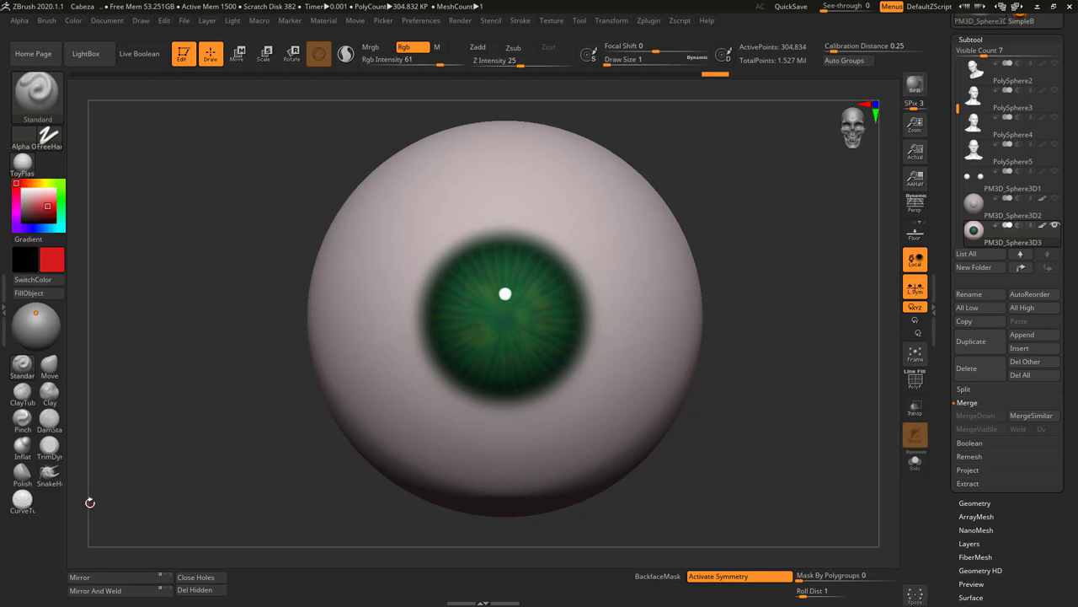
pyautogui.click(25, 182)
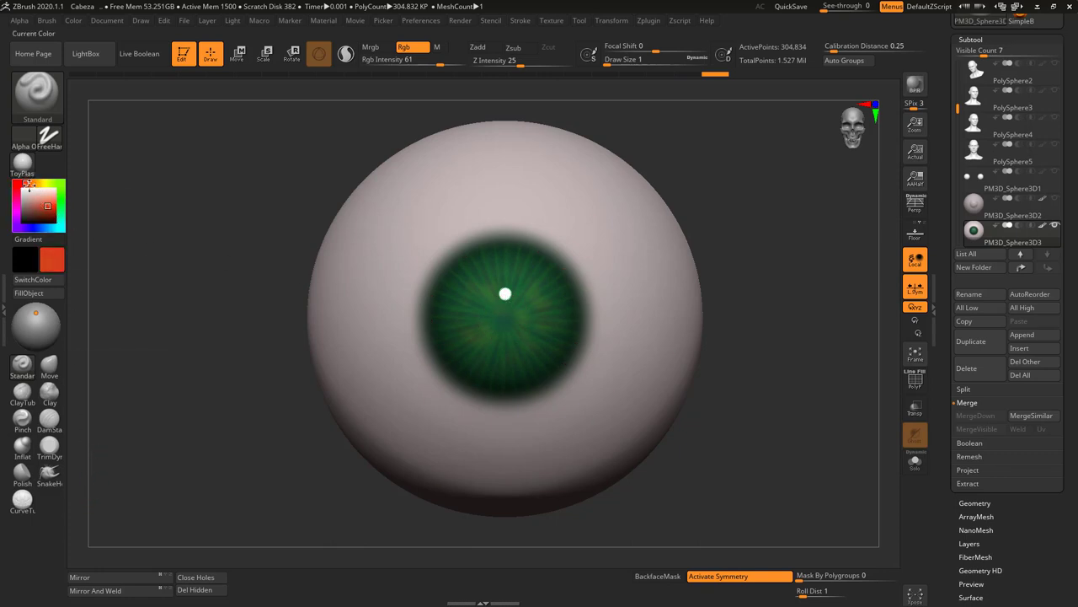
pyautogui.click(29, 183)
pyautogui.click(43, 203)
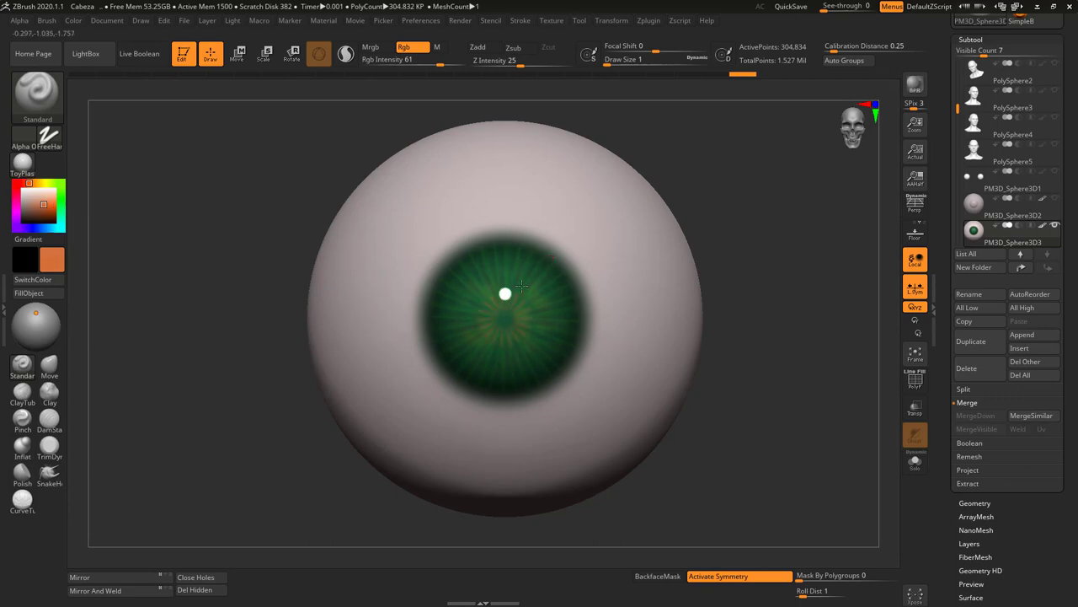
pyautogui.moveTo(521, 287); pyautogui.dragTo(512, 298)
pyautogui.moveTo(529, 251); pyautogui.dragTo(533, 241)
pyautogui.moveTo(513, 300); pyautogui.dragTo(508, 234)
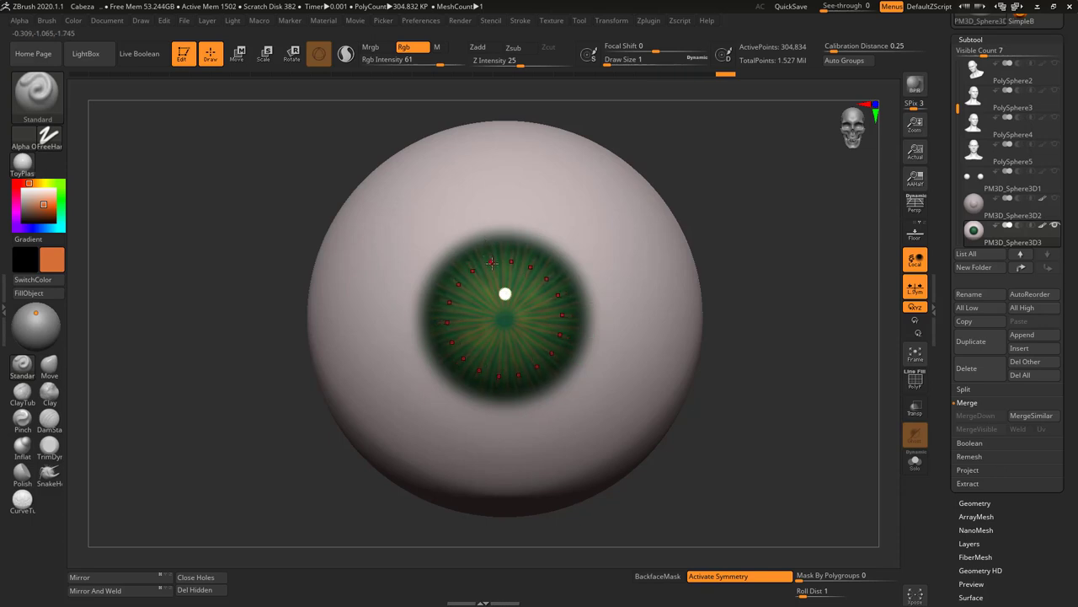
# - Paint wider orange radial streaks over the iris with the draw size set to 3
pyautogui.press('s')
pyautogui.moveTo(492, 263); pyautogui.dragTo(497, 244)
pyautogui.moveTo(506, 305); pyautogui.dragTo(506, 241)
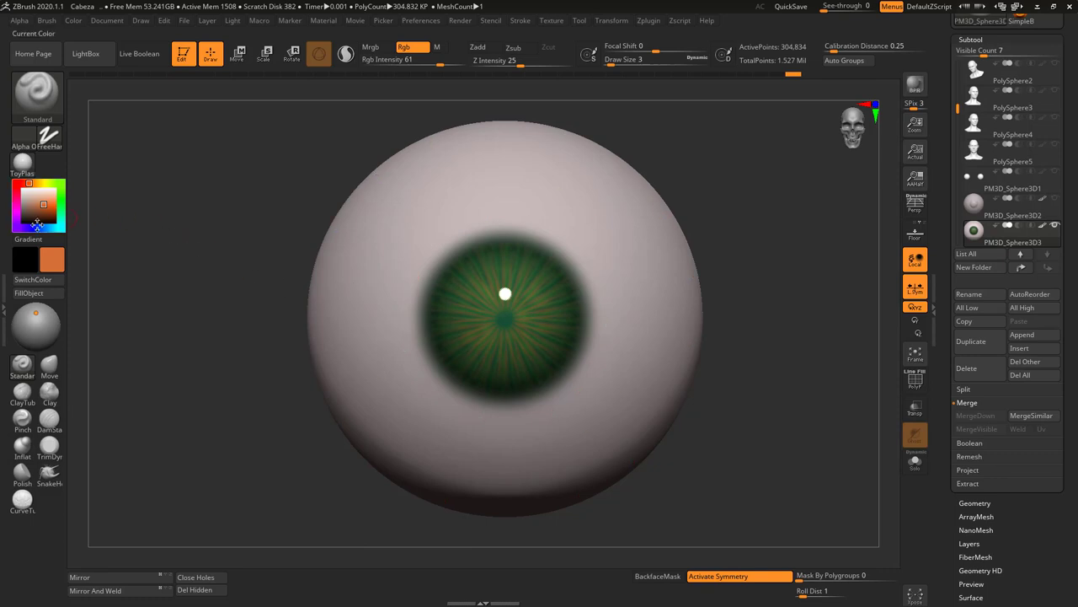
# - Layer purple radial streaks across the iris and turn off symmetry
pyautogui.click(15, 217)
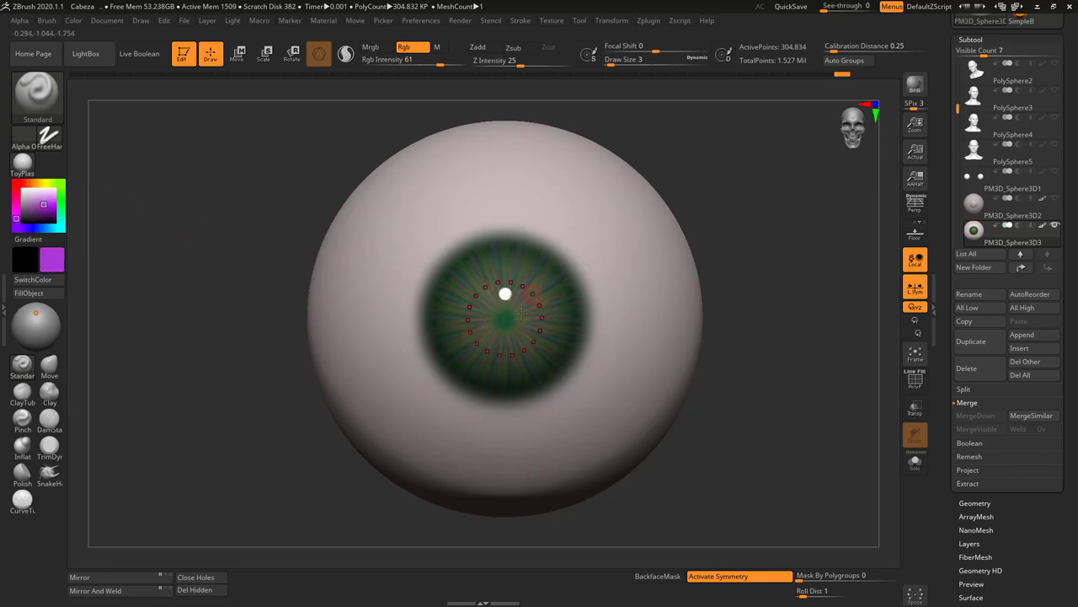
pyautogui.moveTo(506, 336); pyautogui.dragTo(503, 394)
pyautogui.moveTo(503, 339); pyautogui.dragTo(504, 300)
pyautogui.press('x')
pyautogui.click(497, 293)
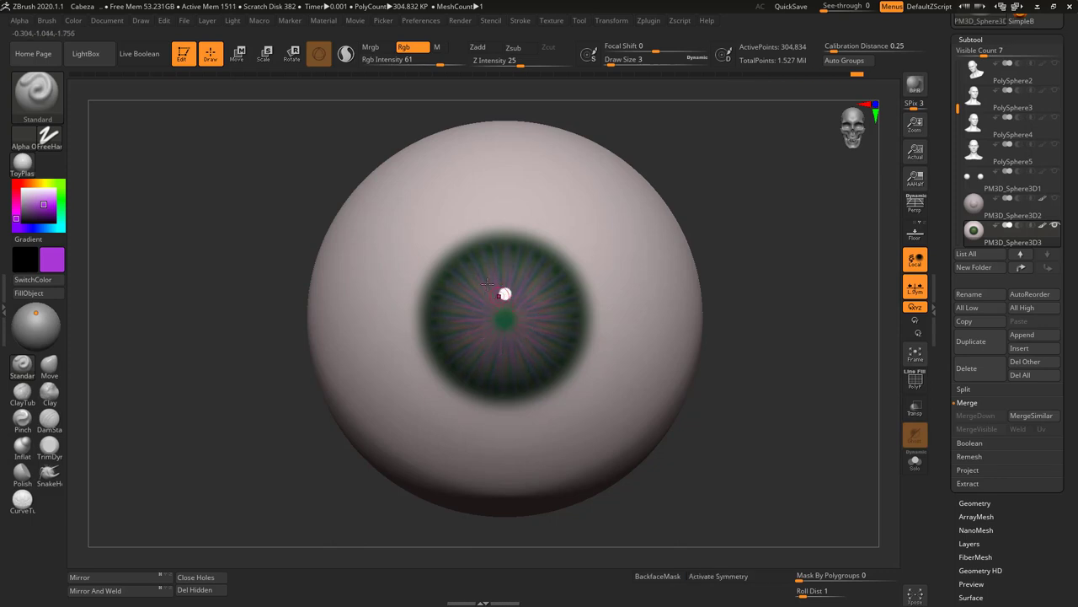
# - Try a single cyan streak above the iris center, undo it, and set the draw size to 2
pyautogui.click(61, 222)
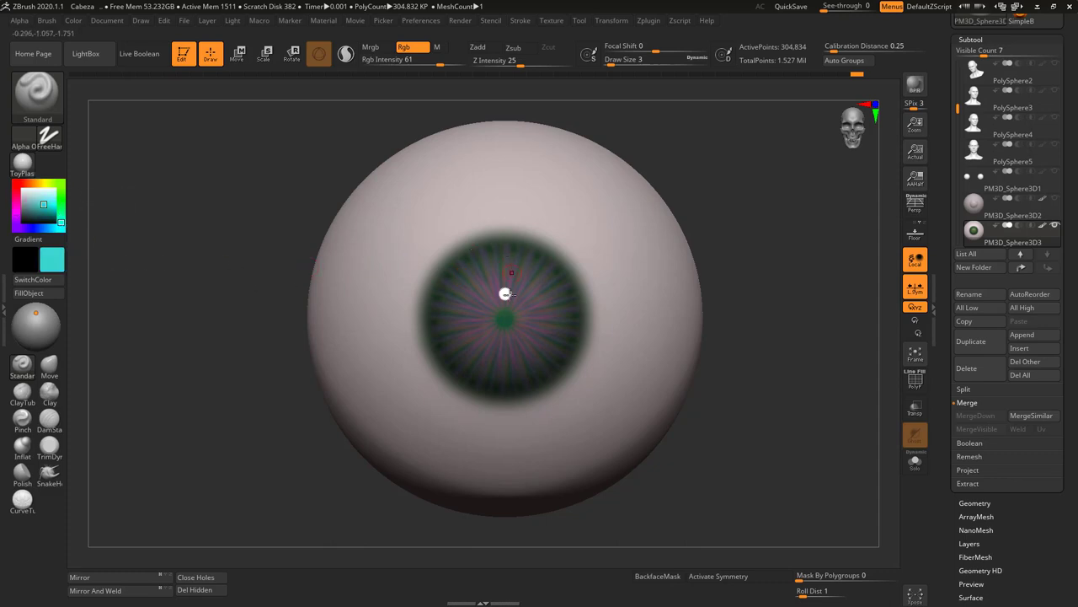
pyautogui.click(504, 293)
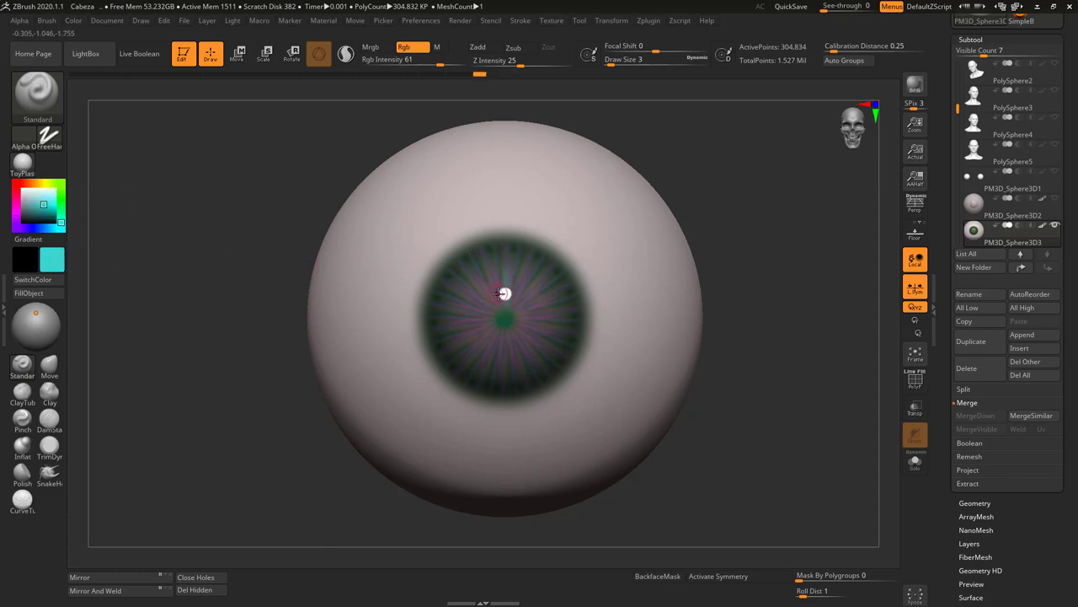
pyautogui.press('s')
pyautogui.click(496, 296)
pyautogui.hotkey('ctrl', 'z')
pyautogui.press('ctrl')
# - Pick orange and darker burnt-orange tones and paint individual radial streaks across the iris with draw size 2
pyautogui.click(22, 183)
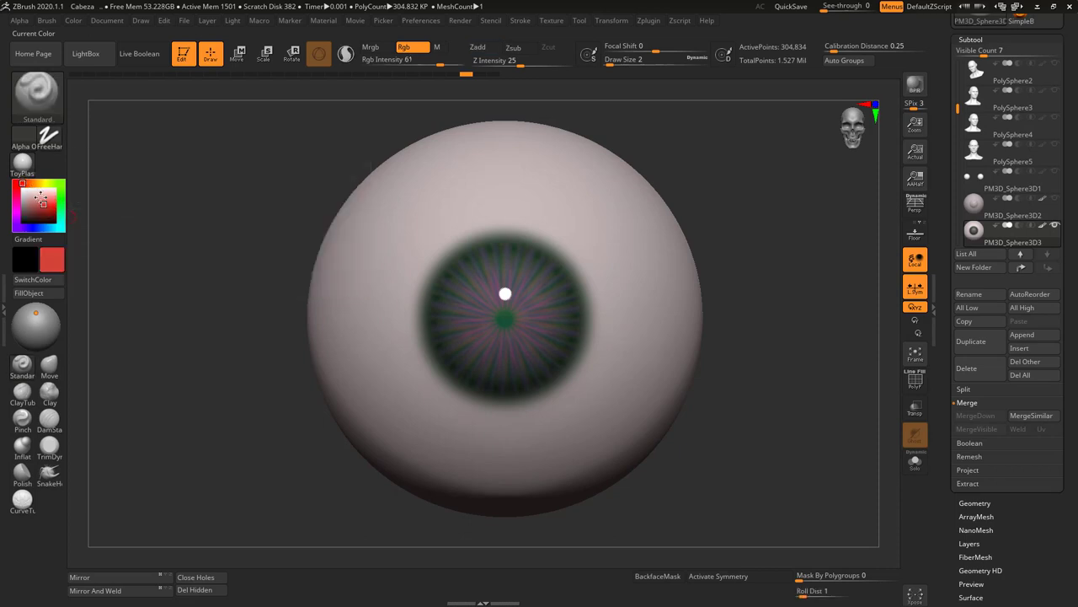
pyautogui.click(38, 202)
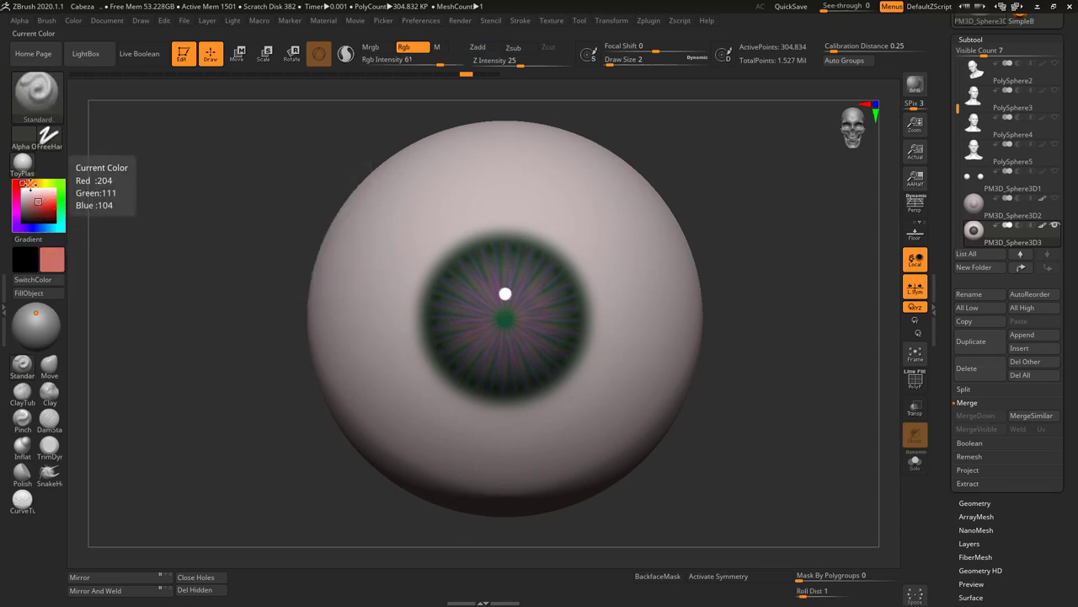
pyautogui.click(30, 184)
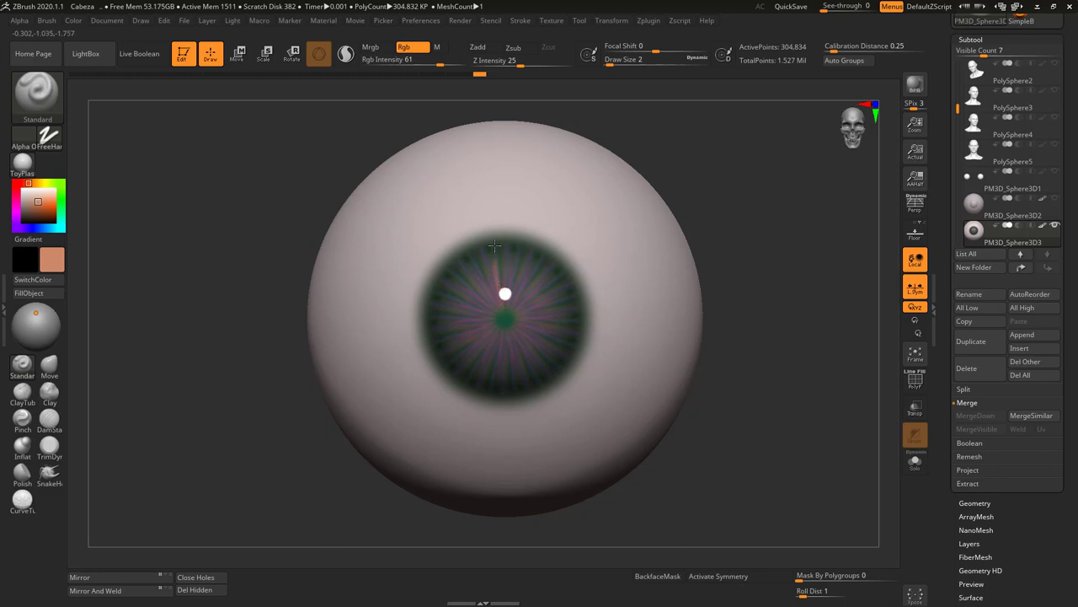
pyautogui.press('ctrl')
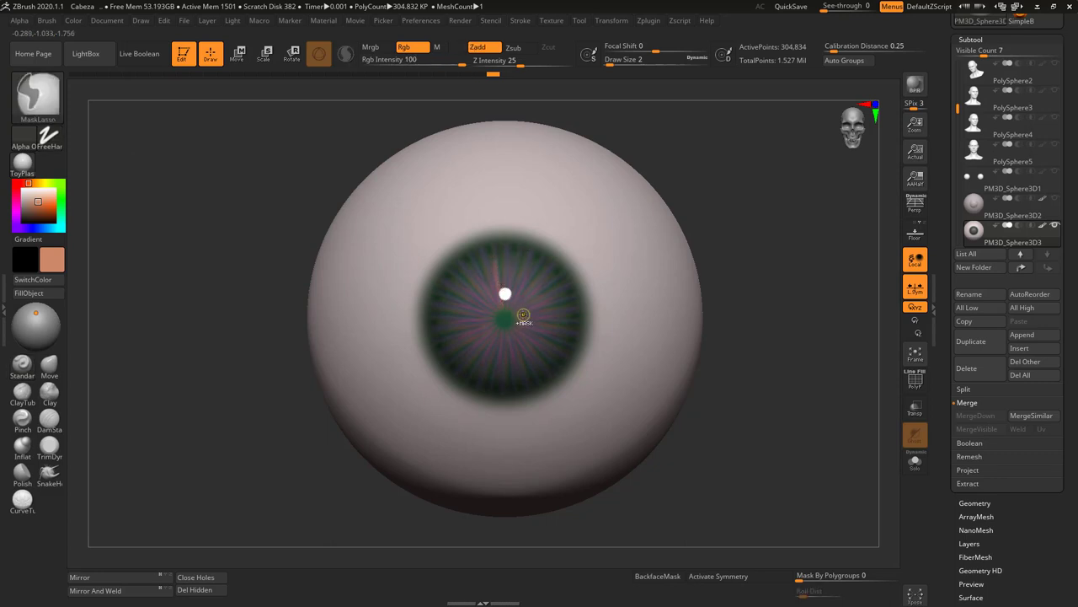
pyautogui.click(41, 209)
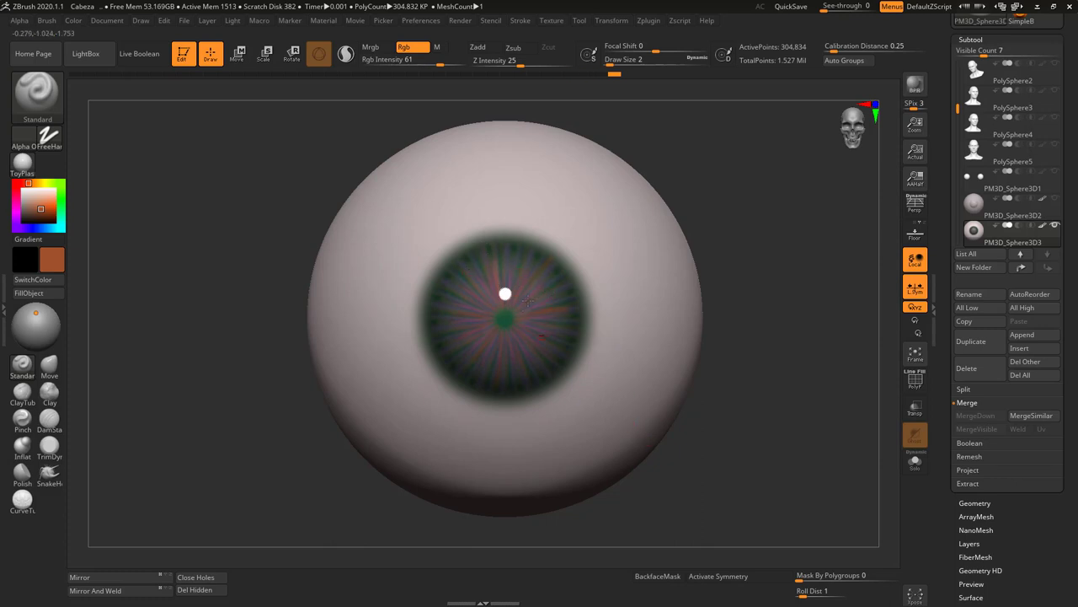
# - Set the draw size to 7 and smooth the painted streaks around the iris rim
pyautogui.press('s')
pyautogui.press('shift')
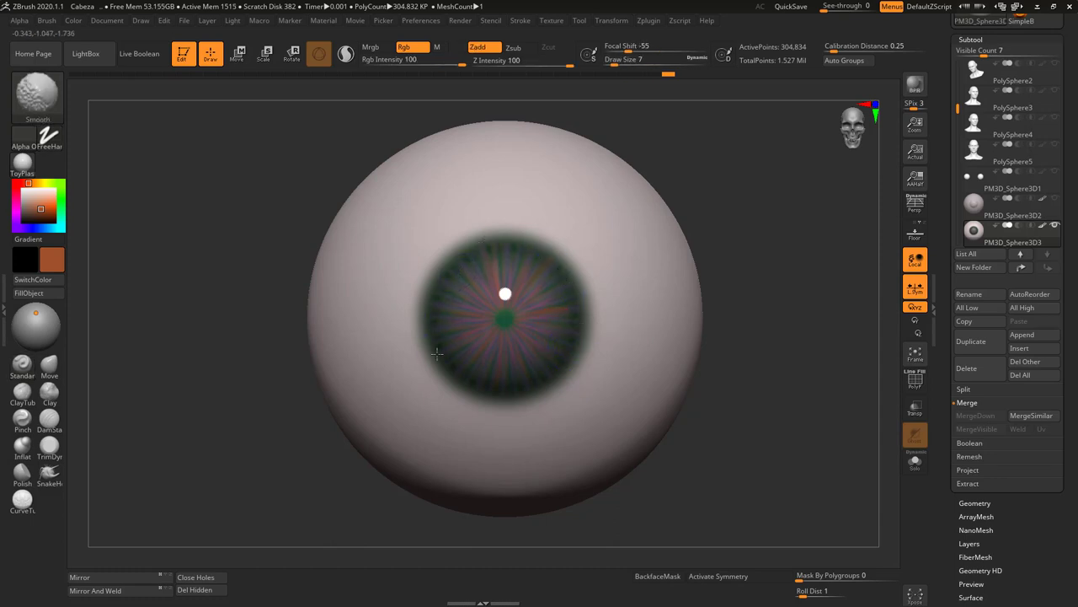
pyautogui.keyDown('shift'); pyautogui.moveTo(500, 391); pyautogui.dragTo(512, 387); pyautogui.keyUp('shift')
pyautogui.keyDown('shift'); pyautogui.moveTo(512, 387); pyautogui.dragTo(536, 383); pyautogui.keyUp('shift')
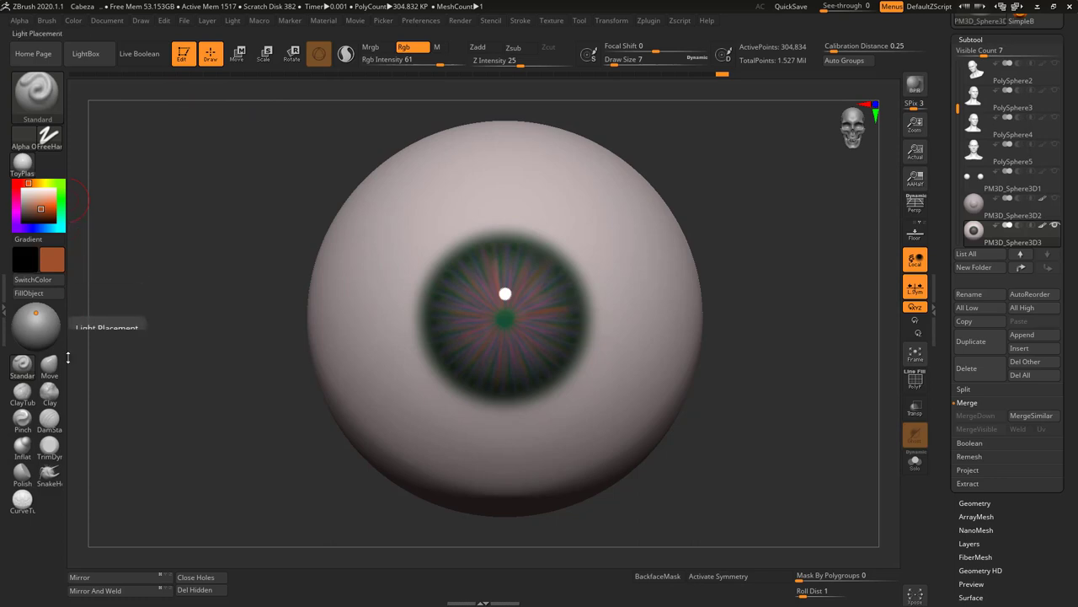
# - Set up the Standard brush with black, the DragRect stroke and Alpha 14 for painting the pupil
pyautogui.moveTo(36, 215); pyautogui.dragTo(20, 224)
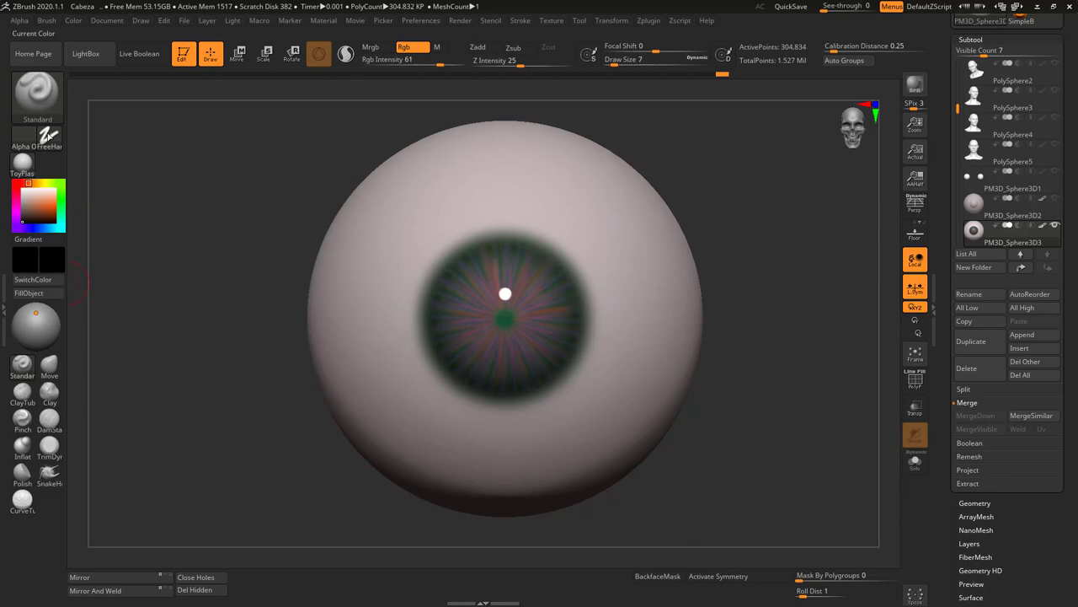
pyautogui.click(49, 138)
pyautogui.click(159, 160)
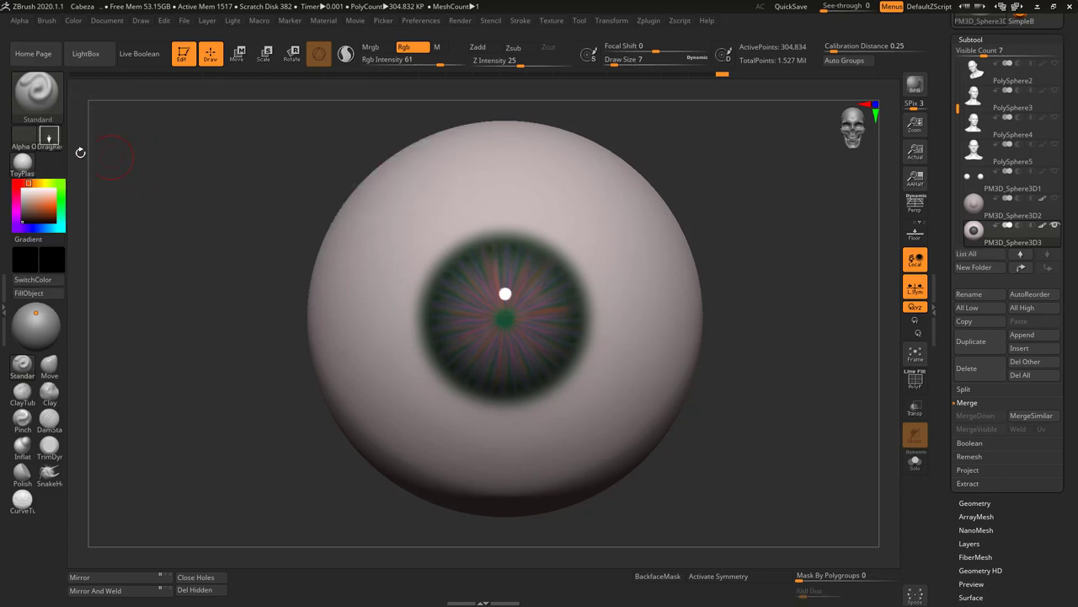
pyautogui.click(22, 137)
pyautogui.click(241, 231)
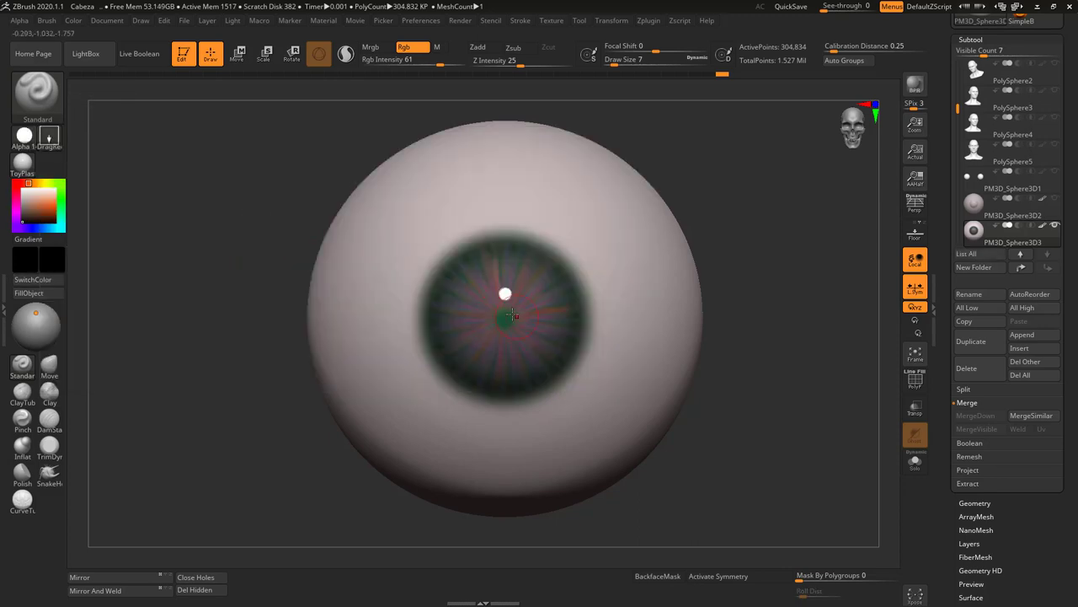
# - Try a black pupil at the iris center with the draw size set to 62
pyautogui.press('s')
pyautogui.moveTo(507, 334); pyautogui.dragTo(511, 334)
pyautogui.press('s')
pyautogui.moveTo(503, 318); pyautogui.dragTo(504, 318)
pyautogui.moveTo(531, 324); pyautogui.dragTo(534, 324)
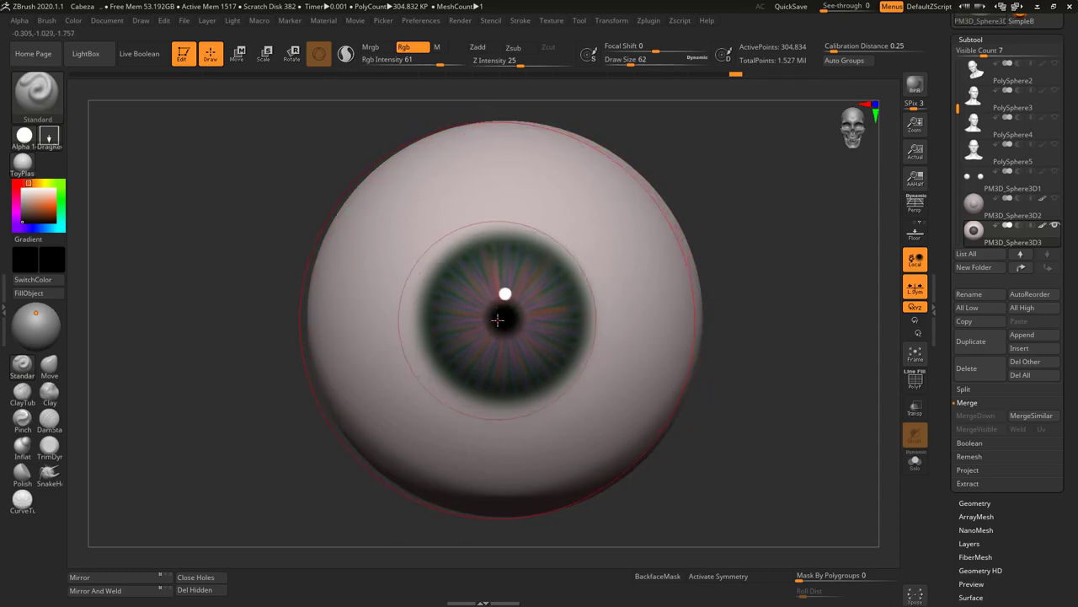
# - Set the focal shift to -100 and paint a hard-edged black pupil at the iris center
pyautogui.moveTo(656, 49); pyautogui.dragTo(601, 50)
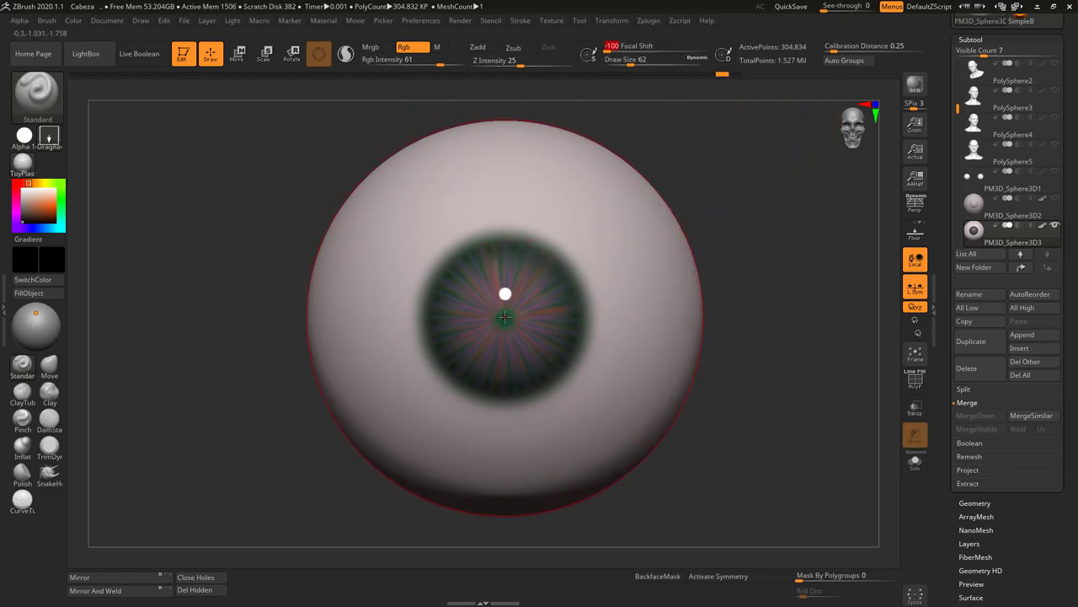
pyautogui.moveTo(504, 317); pyautogui.dragTo(534, 320)
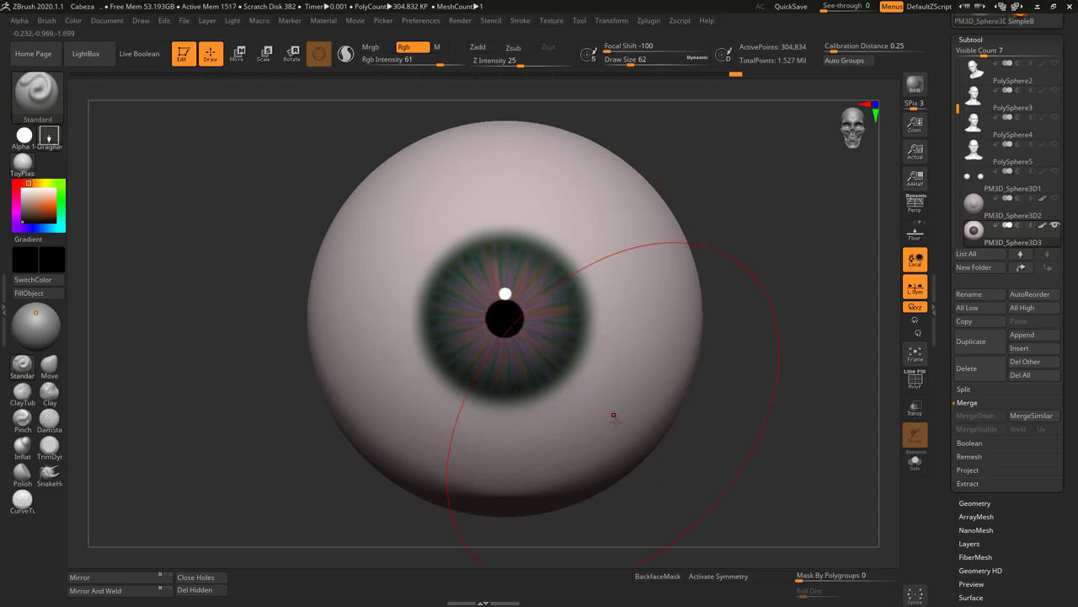
pyautogui.moveTo(746, 303)
pyautogui.mouseDown()
pyautogui.moveTo(764, 292)
pyautogui.moveTo(742, 298)
pyautogui.mouseUp()
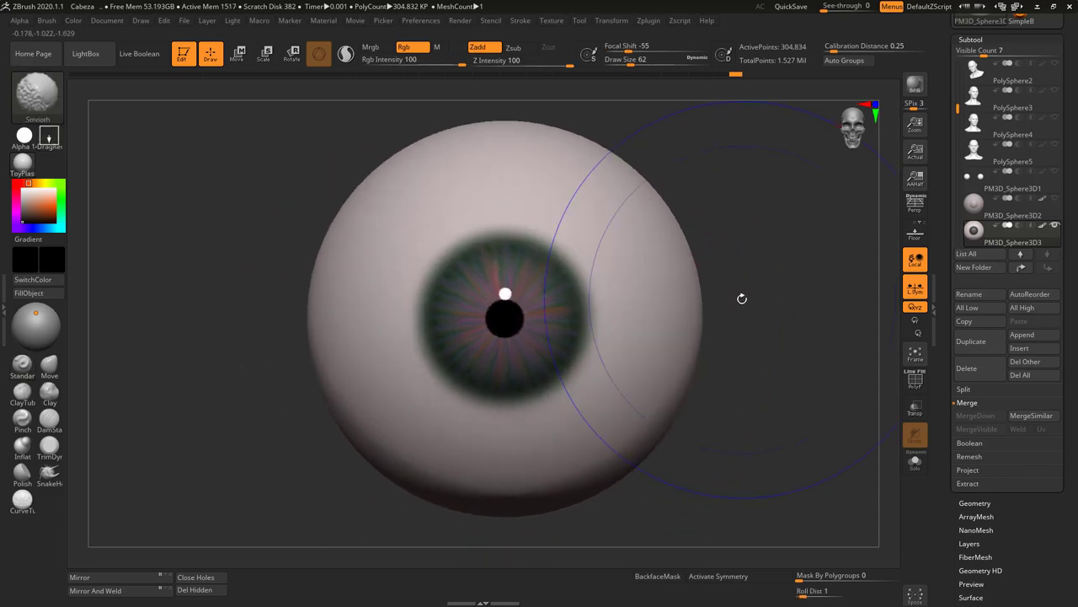
# - Reset the focal shift to 0, lower the Rgb intensity to 18 and reduce the draw size to 9
pyautogui.press('s')
pyautogui.moveTo(692, 332); pyautogui.dragTo(680, 332)
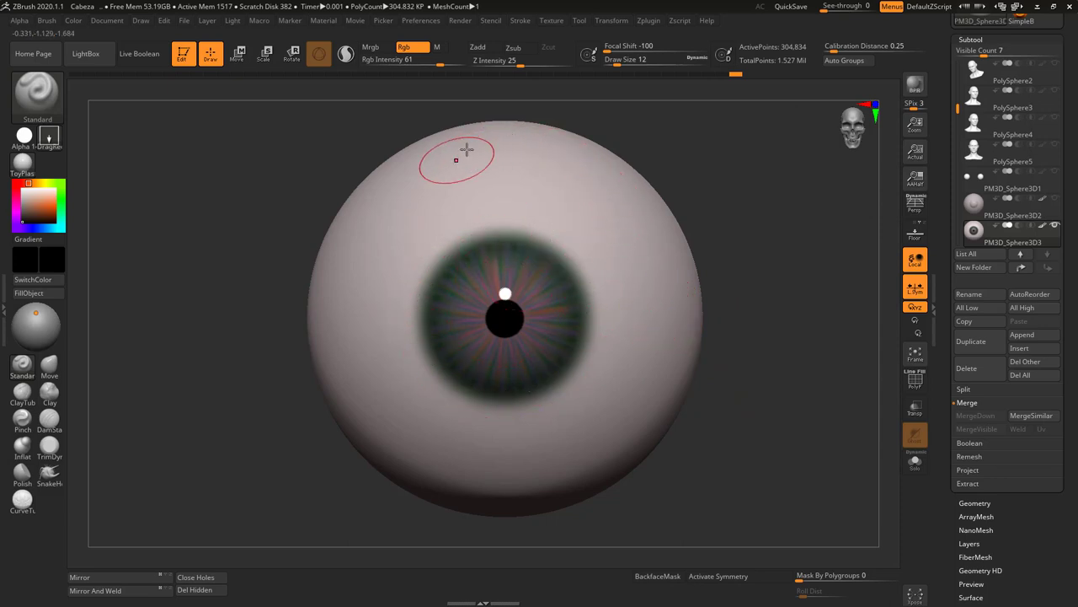
pyautogui.moveTo(611, 48); pyautogui.dragTo(618, 48)
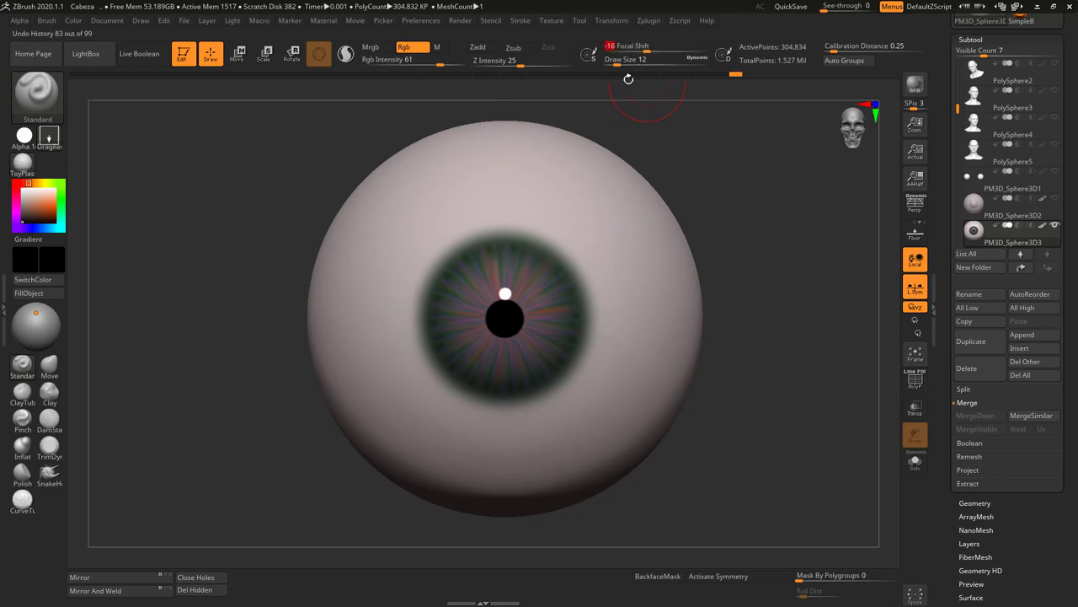
pyautogui.write('0')
pyautogui.press('Return')
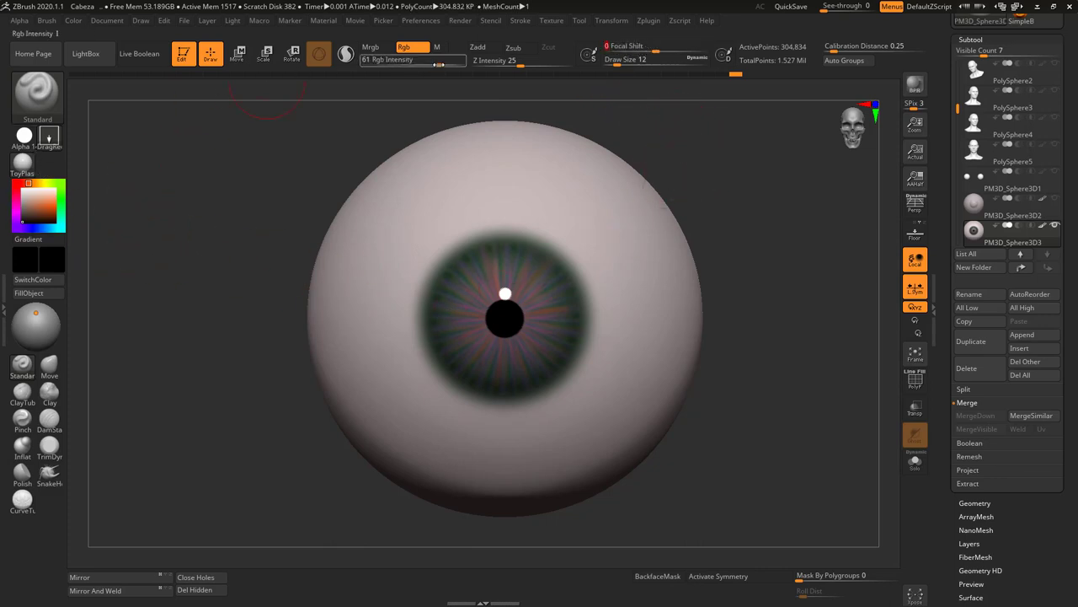
pyautogui.moveTo(439, 62); pyautogui.dragTo(405, 63)
pyautogui.press('s')
pyautogui.moveTo(431, 198); pyautogui.dragTo(428, 197)
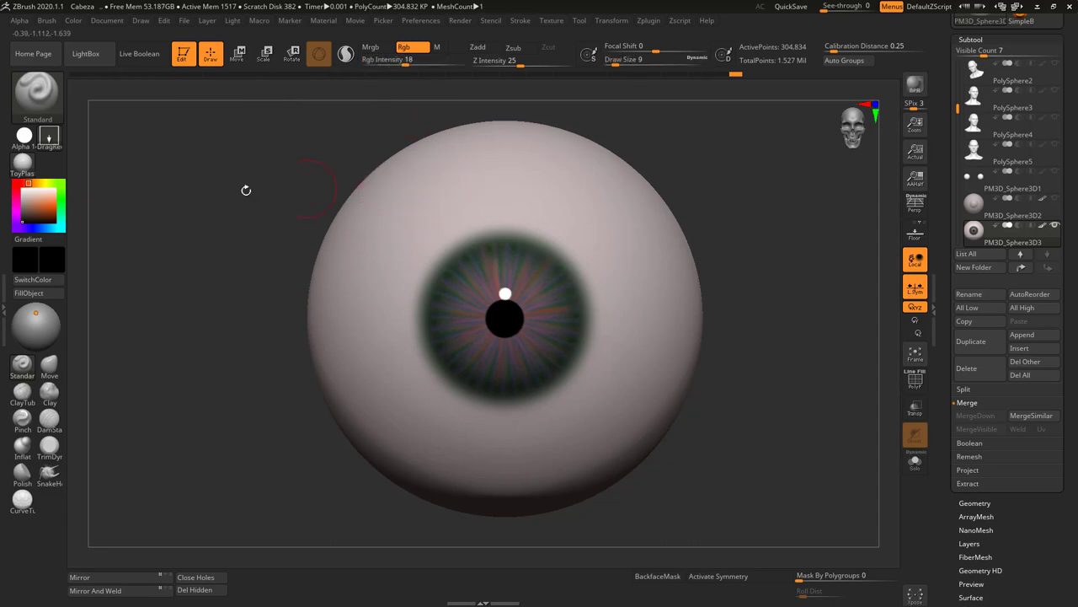
# - Switch the brush to the FreeHand stroke with Alpha 01 and set the draw size to 4
pyautogui.click(54, 140)
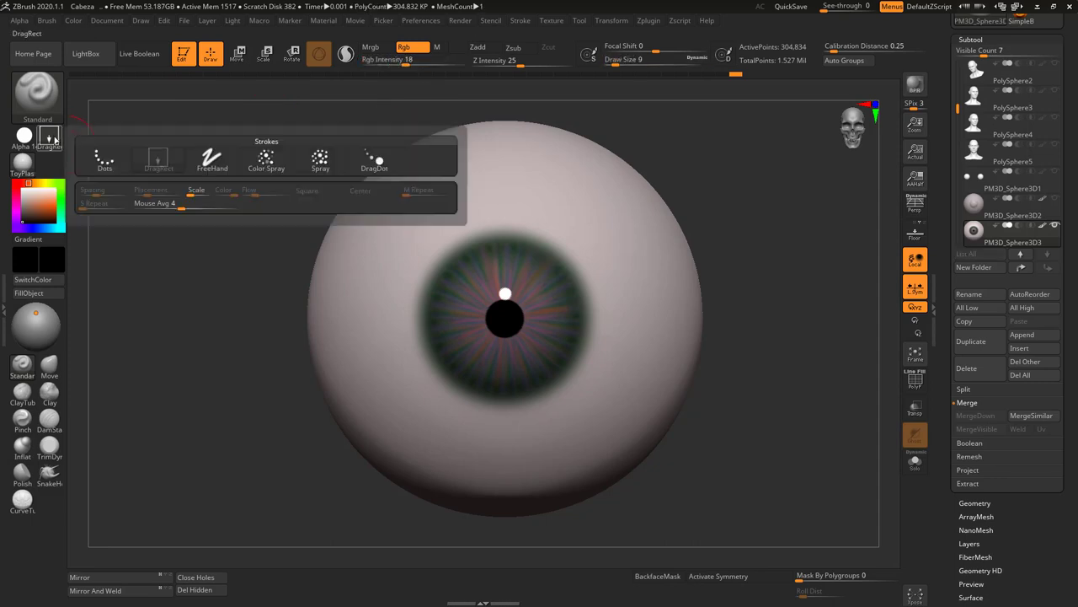
pyautogui.click(104, 160)
pyautogui.click(57, 135)
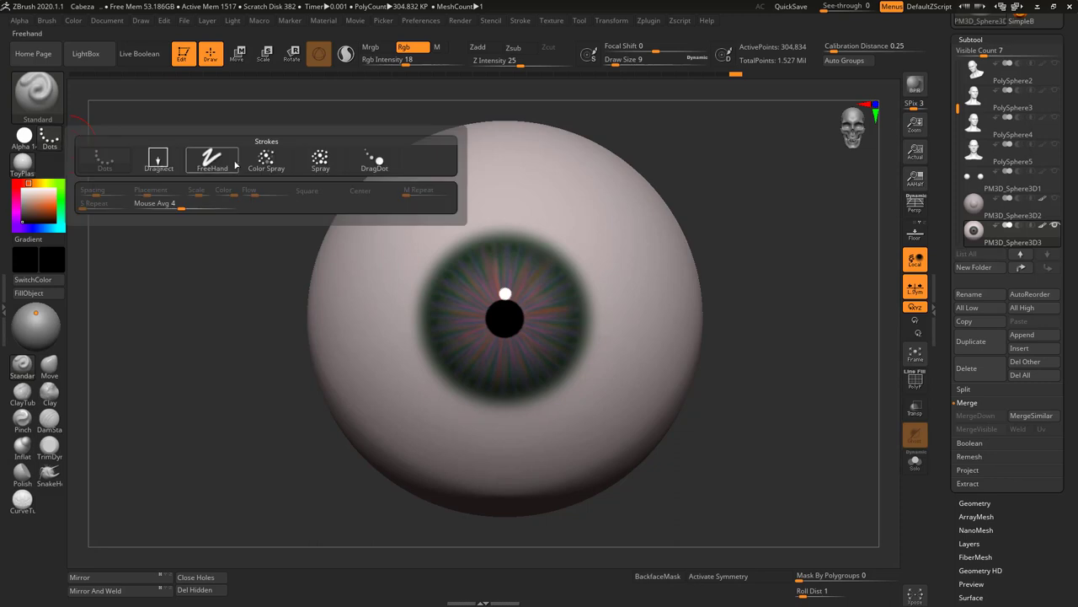
pyautogui.click(23, 135)
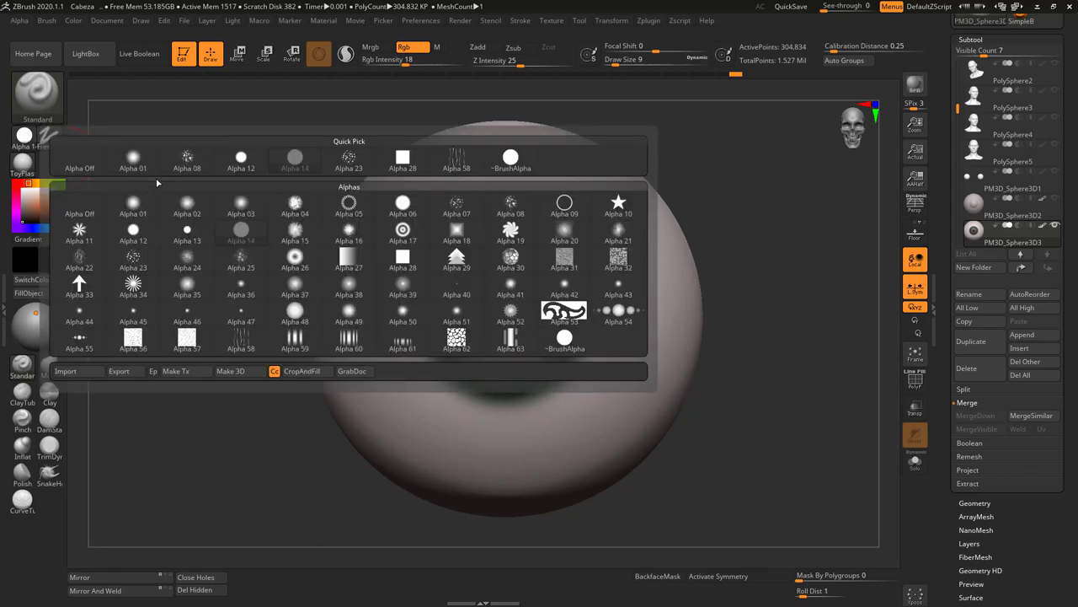
pyautogui.click(132, 158)
pyautogui.write('s4')
pyautogui.press('Return')
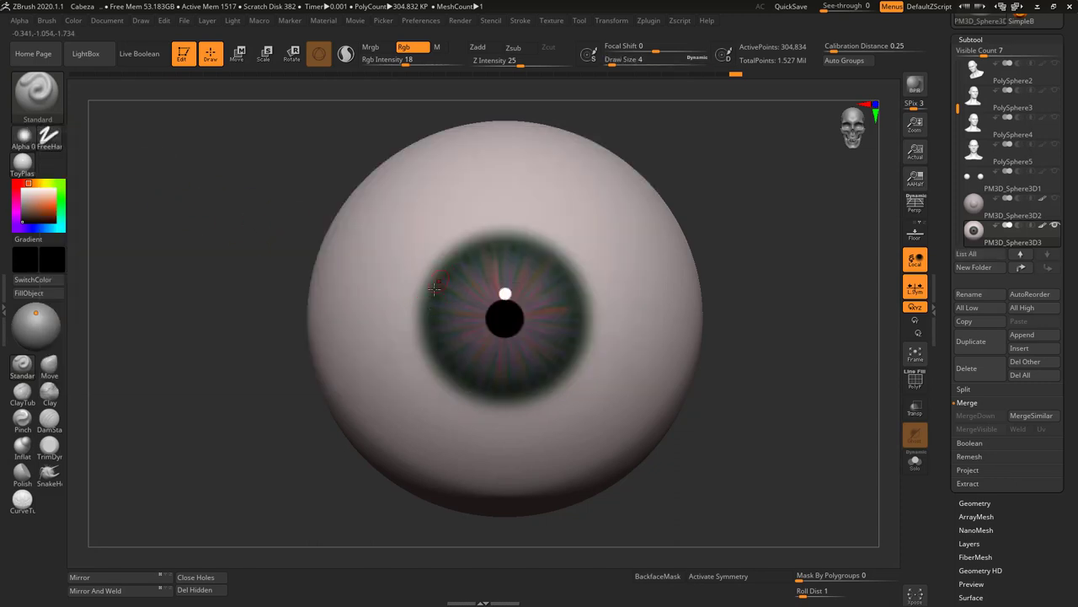
# - Paint a dark ring around the iris rim with radial symmetry on and draw size 7, and smooth the paint
pyautogui.write('s7')
pyautogui.press('Return')
pyautogui.press('ctrl')
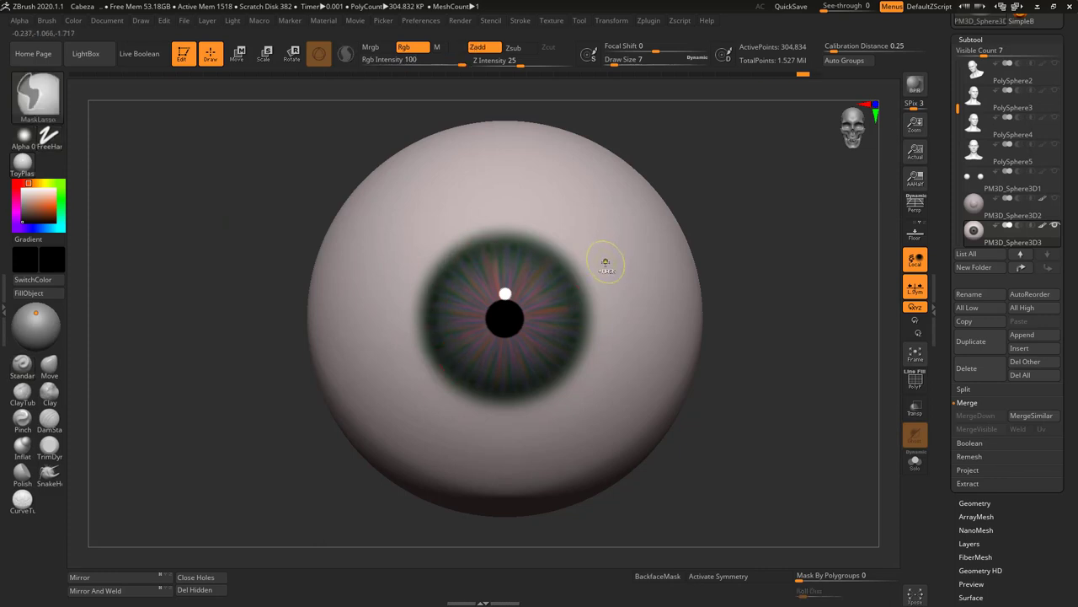
pyautogui.press('x')
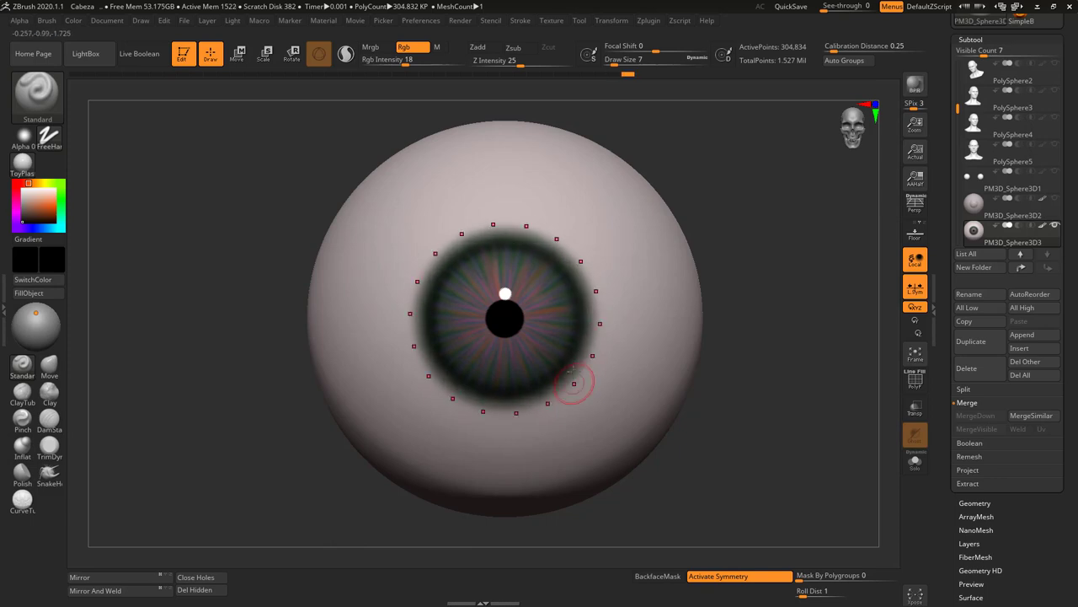
pyautogui.press('shift')
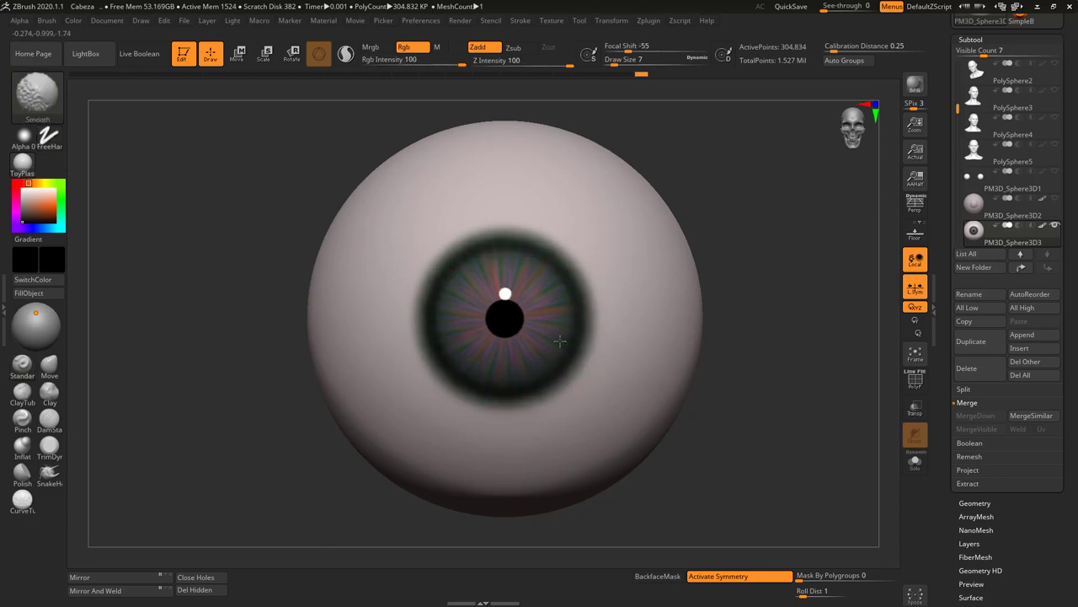
pyautogui.press('ctrl')
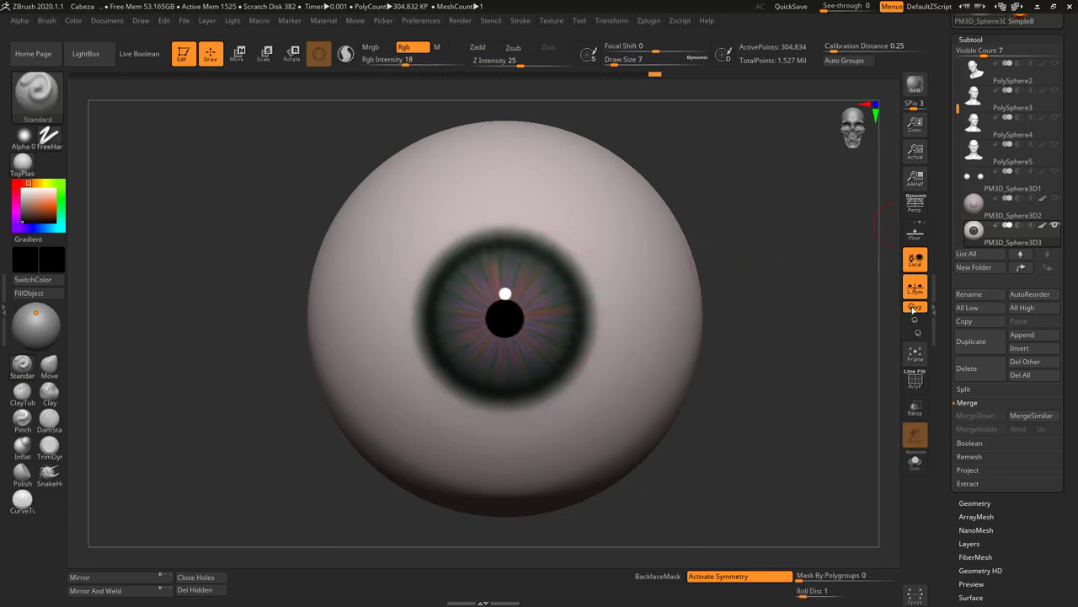
# - Show the PolySphere5 head around the eye and fill it with white in a less glossy material
pyautogui.moveTo(793, 371)
pyautogui.keyDown('alt'); pyautogui.mouseDown()
pyautogui.moveTo(758, 354)
pyautogui.moveTo(840, 354)
pyautogui.mouseUp(); pyautogui.keyUp('alt')
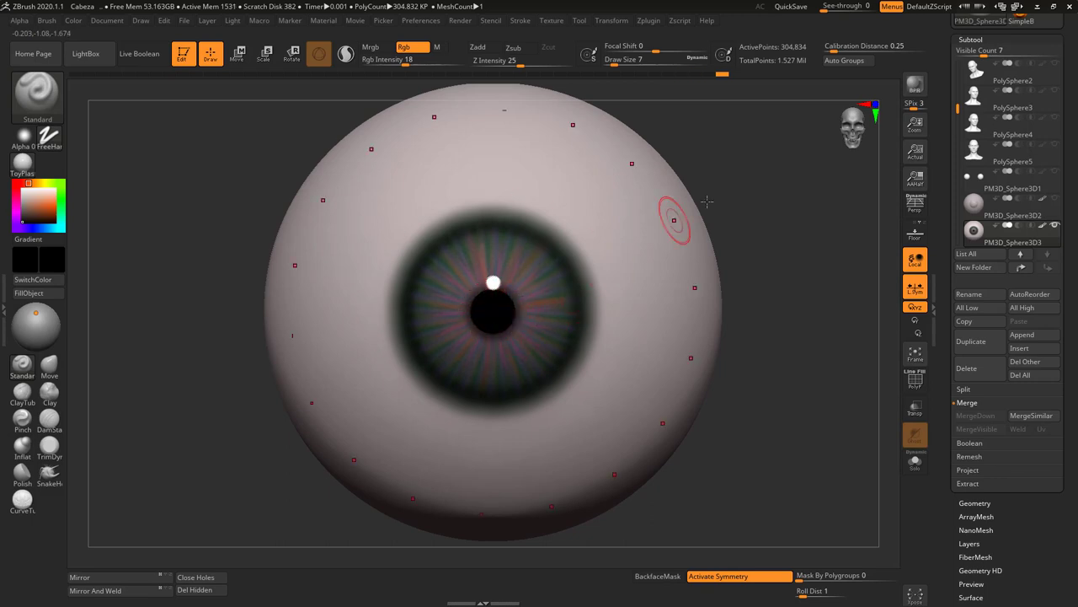
pyautogui.moveTo(672, 222); pyautogui.dragTo(715, 250)
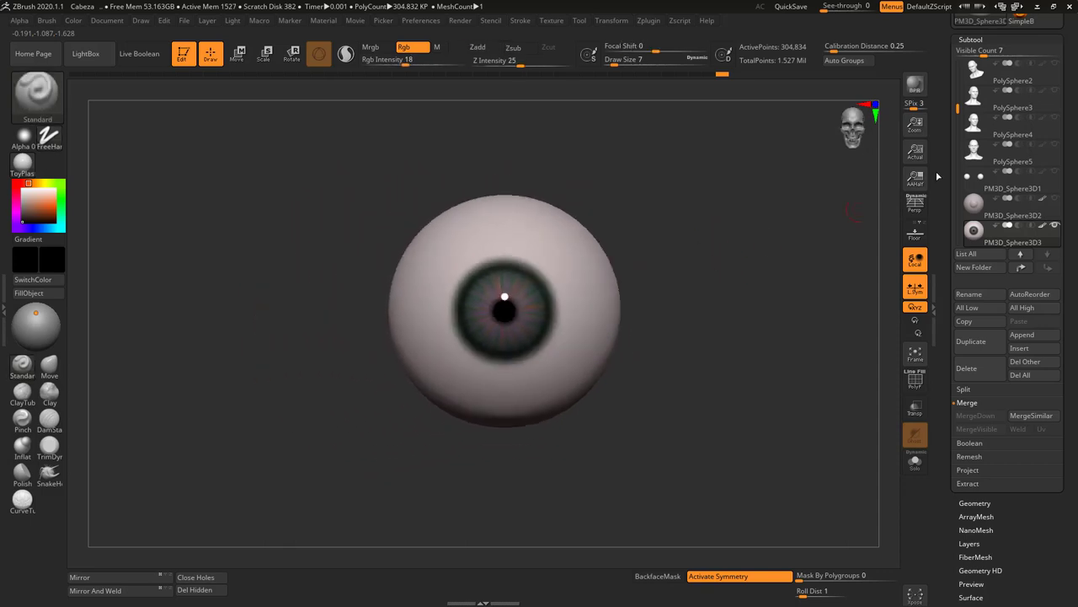
pyautogui.click(1053, 145)
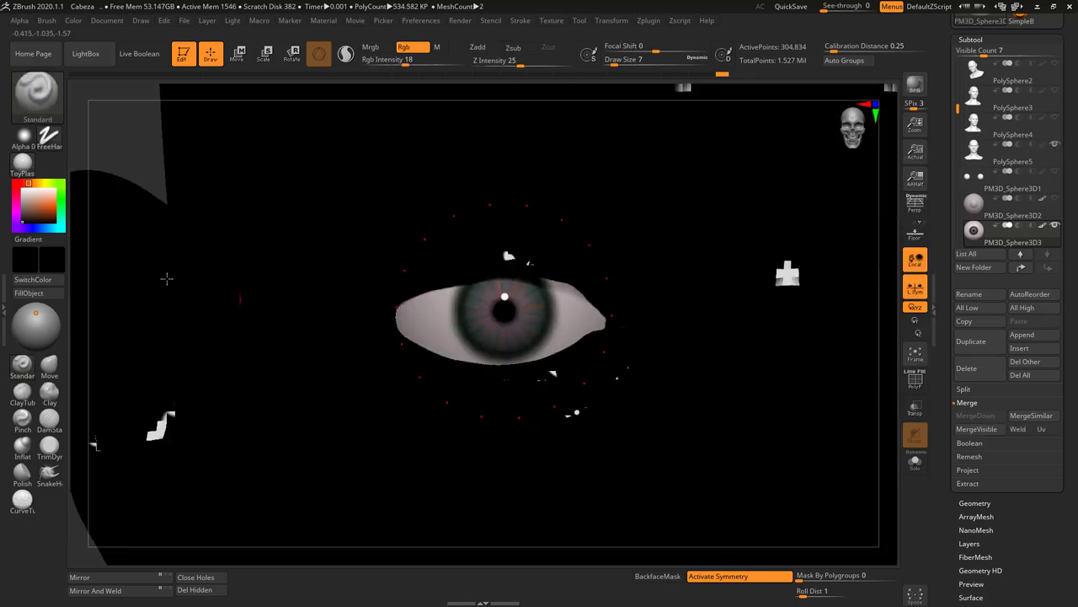
pyautogui.moveTo(31, 200); pyautogui.dragTo(10, 166)
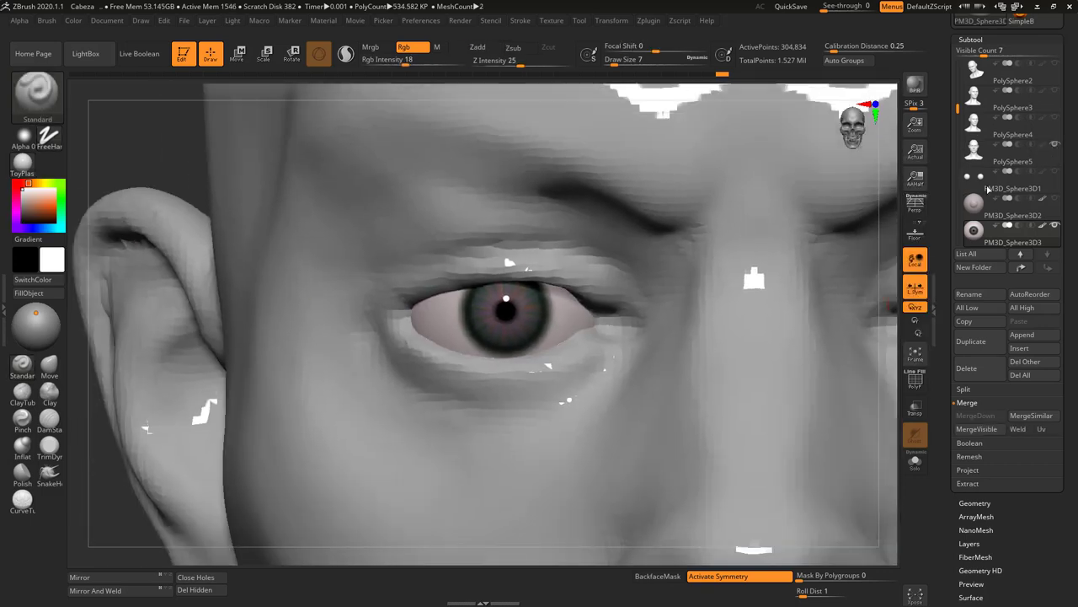
pyautogui.moveTo(1056, 160)
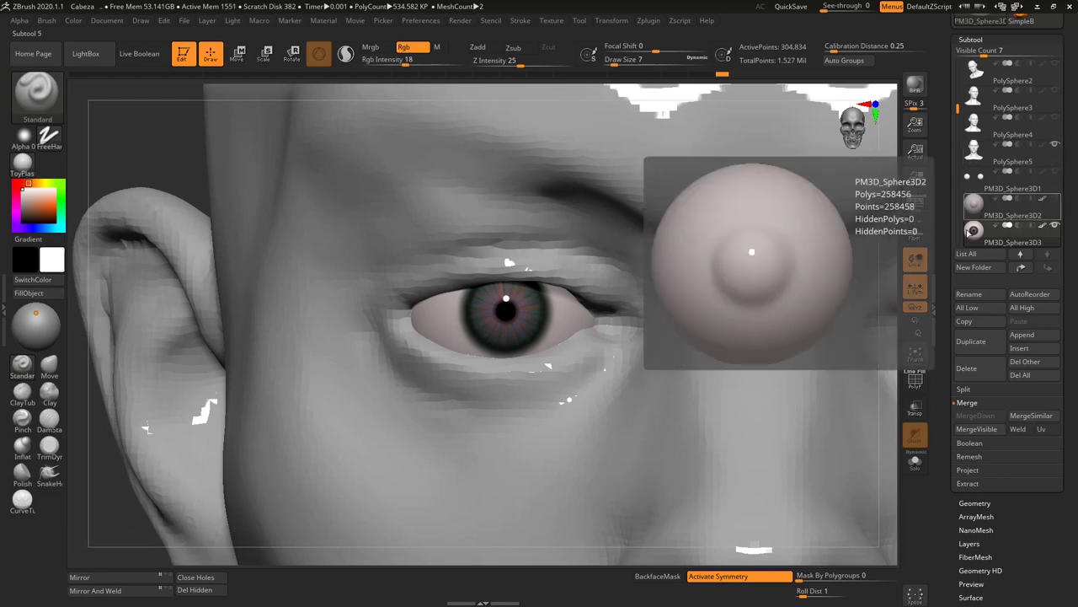
pyautogui.moveTo(886, 318); pyautogui.dragTo(900, 261)
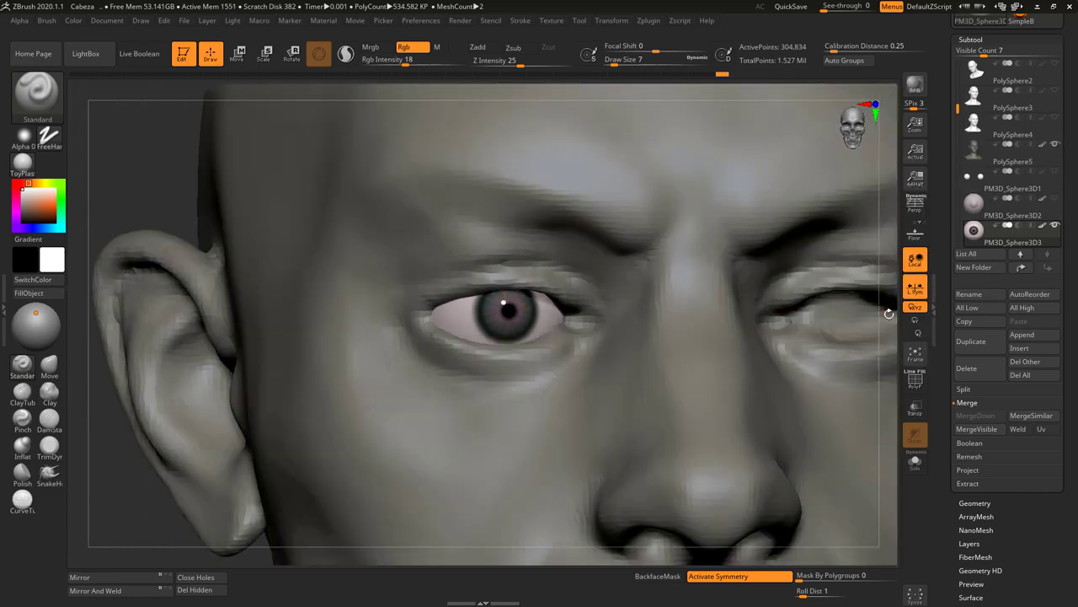
pyautogui.press('f')
pyautogui.moveTo(749, 227); pyautogui.dragTo(854, 316)
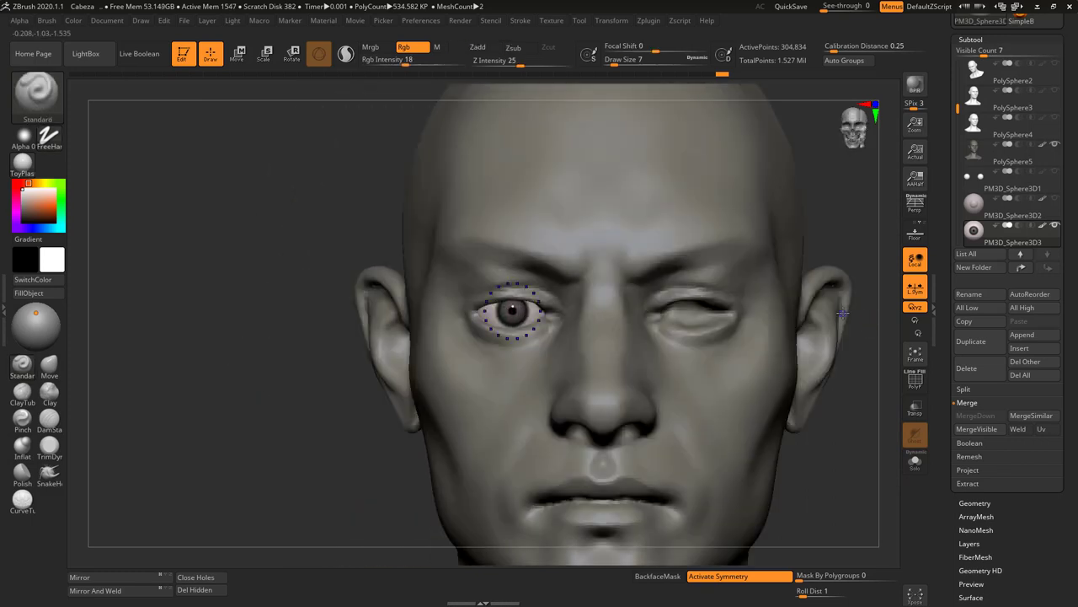
# - Turn off symmetry and fit the eyeball into its socket, adjusting its height and its depth from the side view
pyautogui.click(240, 52)
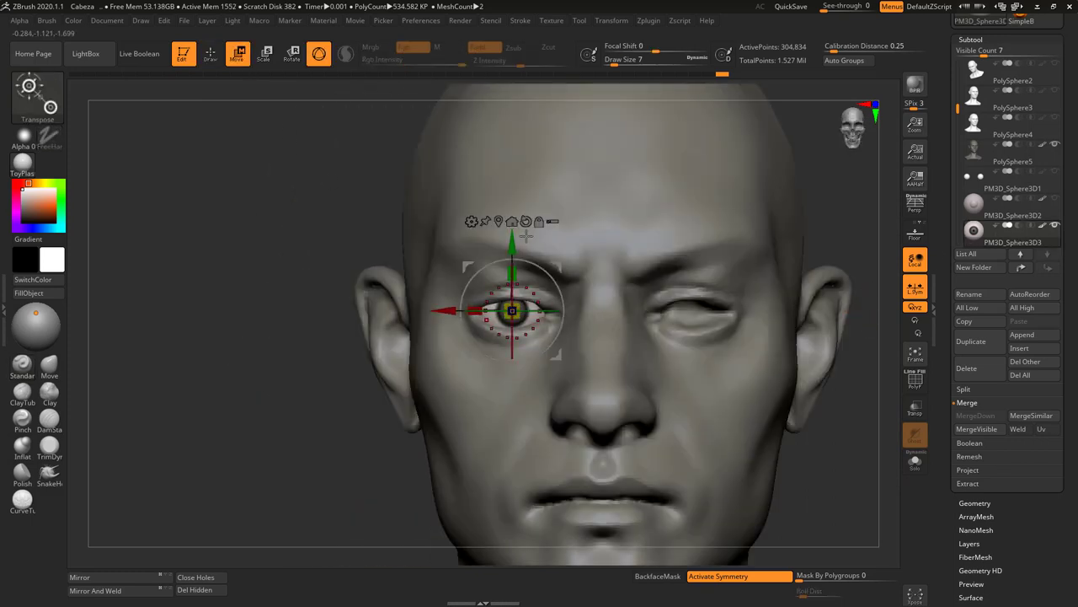
pyautogui.moveTo(513, 241); pyautogui.dragTo(515, 237)
pyautogui.press('x')
pyautogui.moveTo(830, 211); pyautogui.dragTo(877, 207)
pyautogui.keyDown('shift'); pyautogui.moveTo(795, 241); pyautogui.dragTo(691, 270); pyautogui.keyUp('shift')
pyautogui.moveTo(512, 246); pyautogui.dragTo(512, 246)
pyautogui.moveTo(580, 311); pyautogui.dragTo(579, 312)
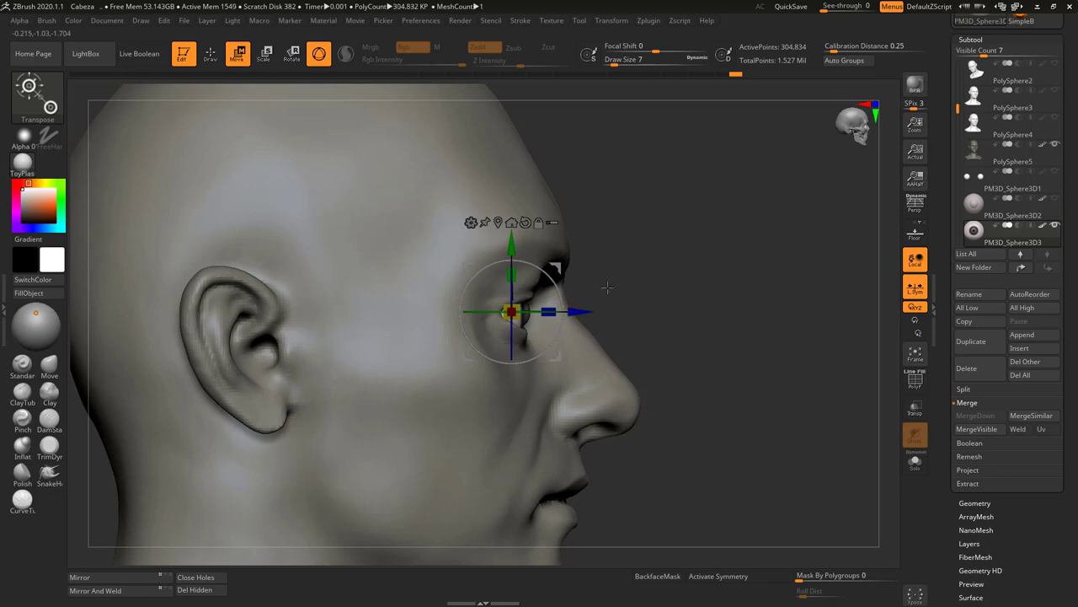
# - Fine-tune the eyeball's height in its socket from the front and return to drawing mode to check the fit
pyautogui.moveTo(685, 258); pyautogui.dragTo(698, 256)
pyautogui.keyDown('alt'); pyautogui.moveTo(856, 231); pyautogui.dragTo(854, 249); pyautogui.keyUp('alt')
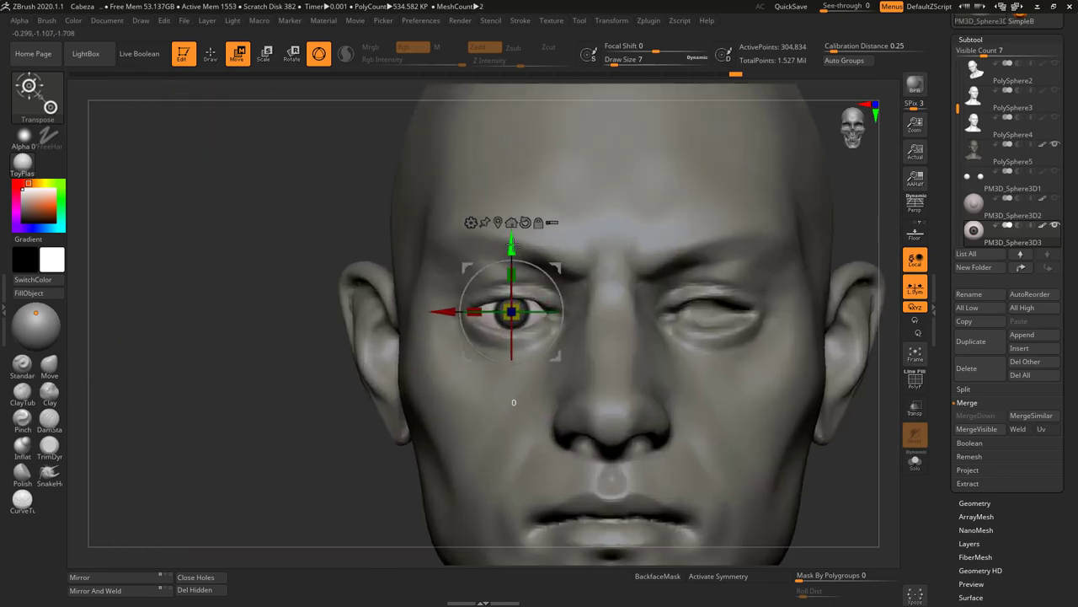
pyautogui.moveTo(514, 241); pyautogui.dragTo(516, 243)
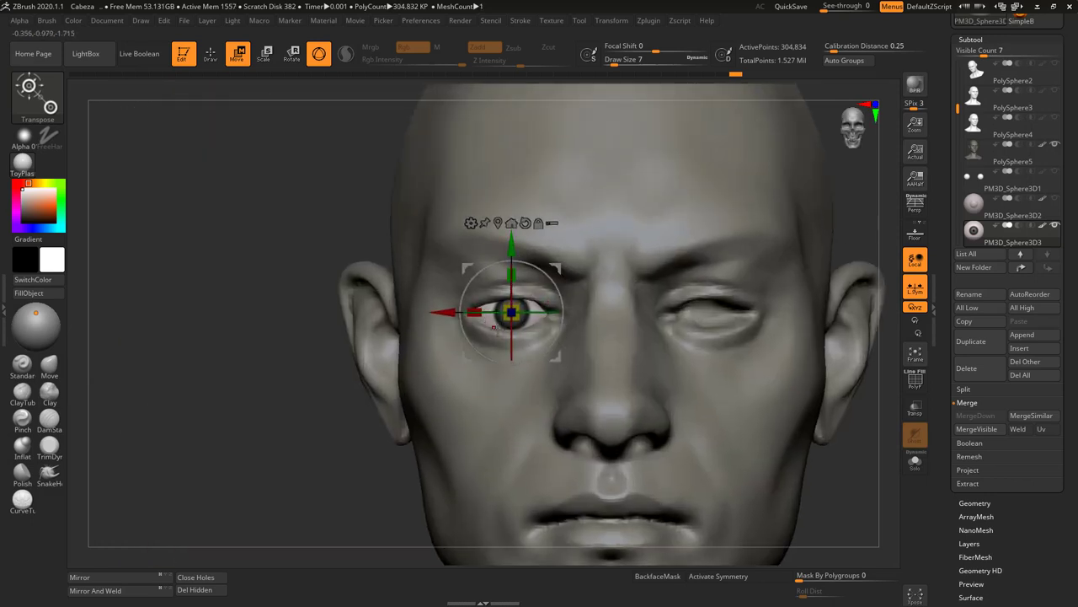
pyautogui.moveTo(864, 213)
pyautogui.mouseDown()
pyautogui.moveTo(890, 219)
pyautogui.moveTo(868, 216)
pyautogui.mouseUp()
pyautogui.click(210, 54)
pyautogui.keyDown('alt'); pyautogui.moveTo(871, 452); pyautogui.dragTo(783, 409); pyautogui.keyUp('alt')
pyautogui.keyDown('ctrl'); pyautogui.moveTo(783, 410); pyautogui.dragTo(803, 431, button='right'); pyautogui.keyUp('ctrl')
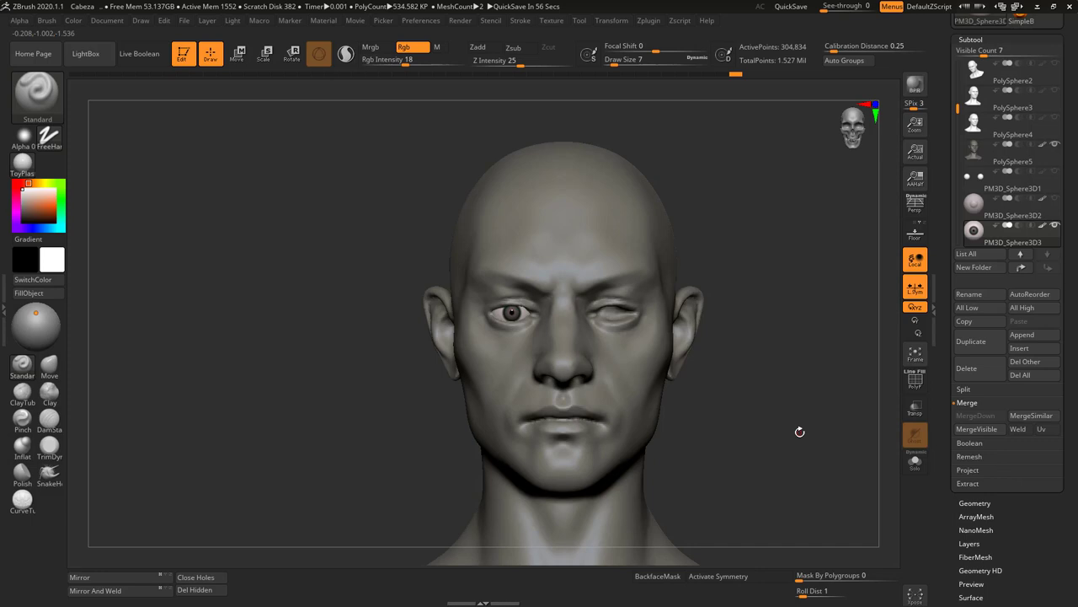
pyautogui.keyDown('ctrl'); pyautogui.moveTo(741, 238); pyautogui.dragTo(845, 225, button='right'); pyautogui.keyUp('ctrl')
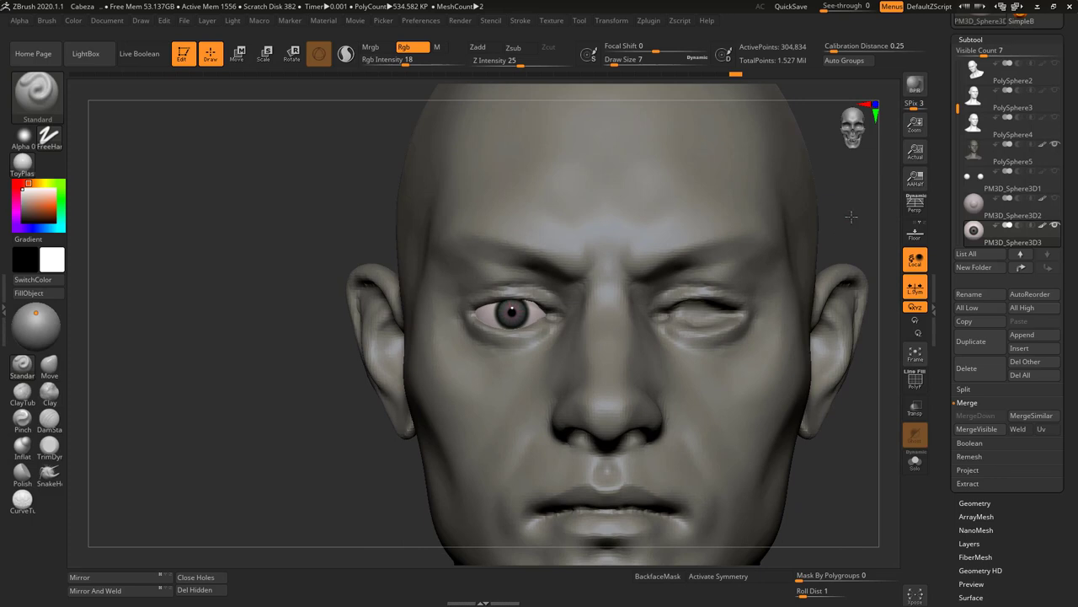
pyautogui.keyDown('ctrl'); pyautogui.moveTo(851, 216); pyautogui.dragTo(877, 255, button='right'); pyautogui.keyUp('ctrl')
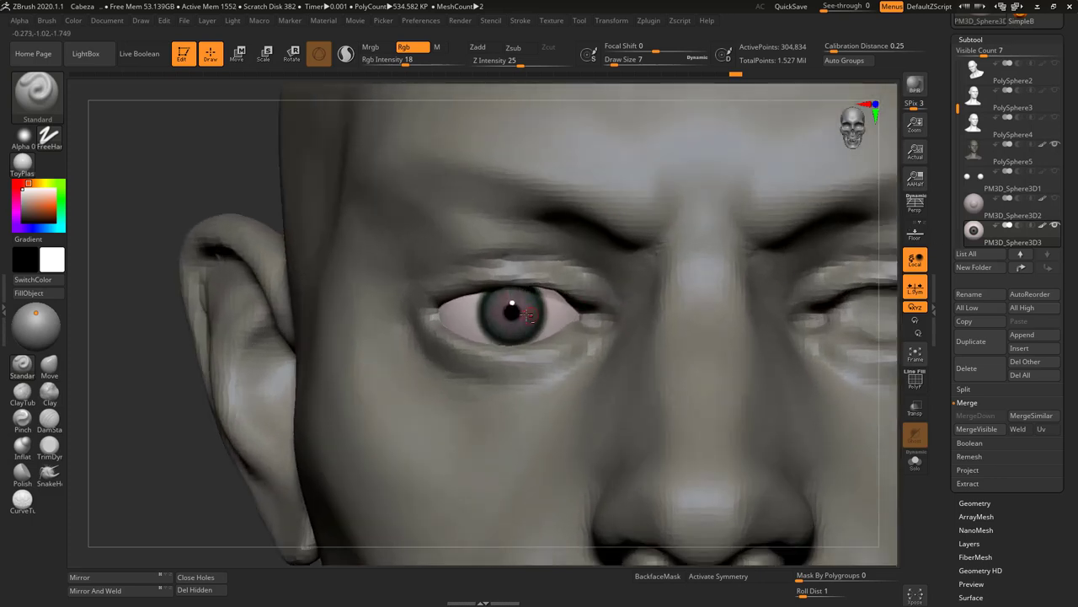
# - Paint a black pupil at the iris centre using the DragRect stroke with Alpha 14 and draw size 27
pyautogui.press('s')
pyautogui.click(49, 135)
pyautogui.click(157, 160)
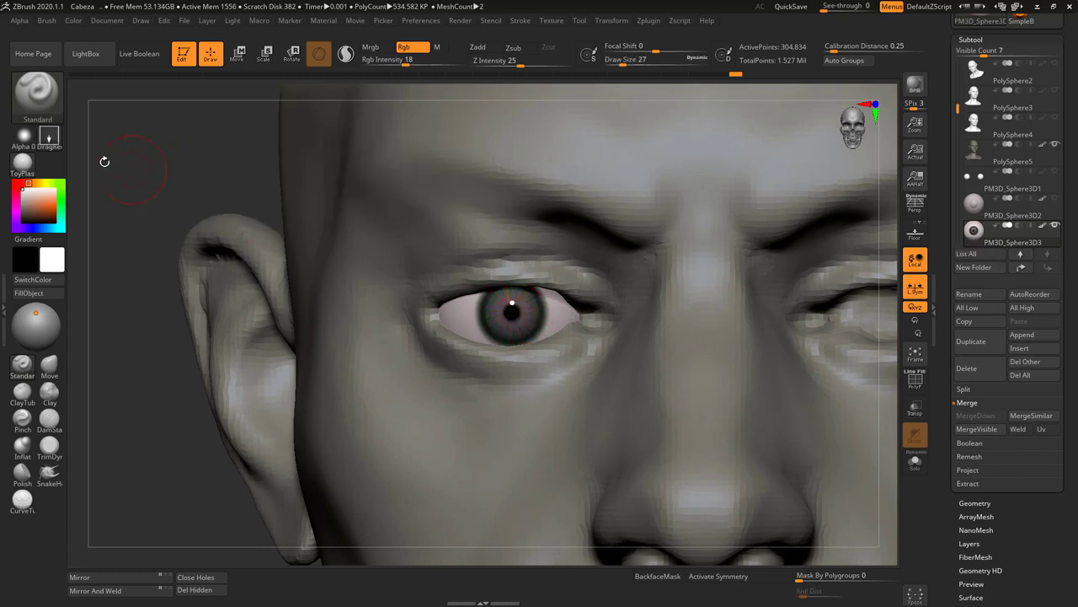
pyautogui.click(25, 136)
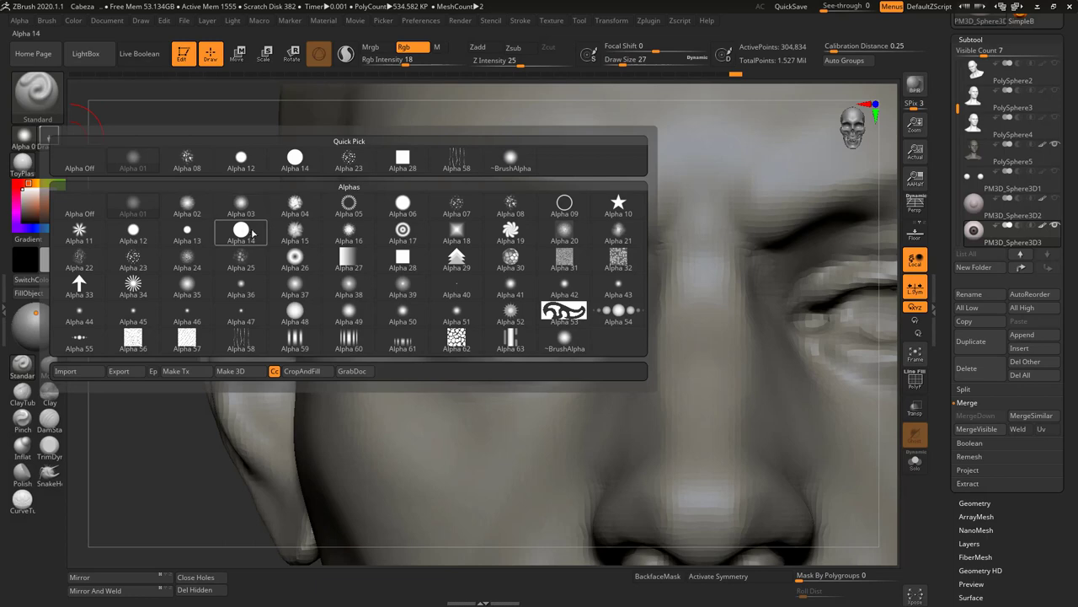
pyautogui.click(243, 231)
pyautogui.moveTo(511, 315); pyautogui.dragTo(601, 310)
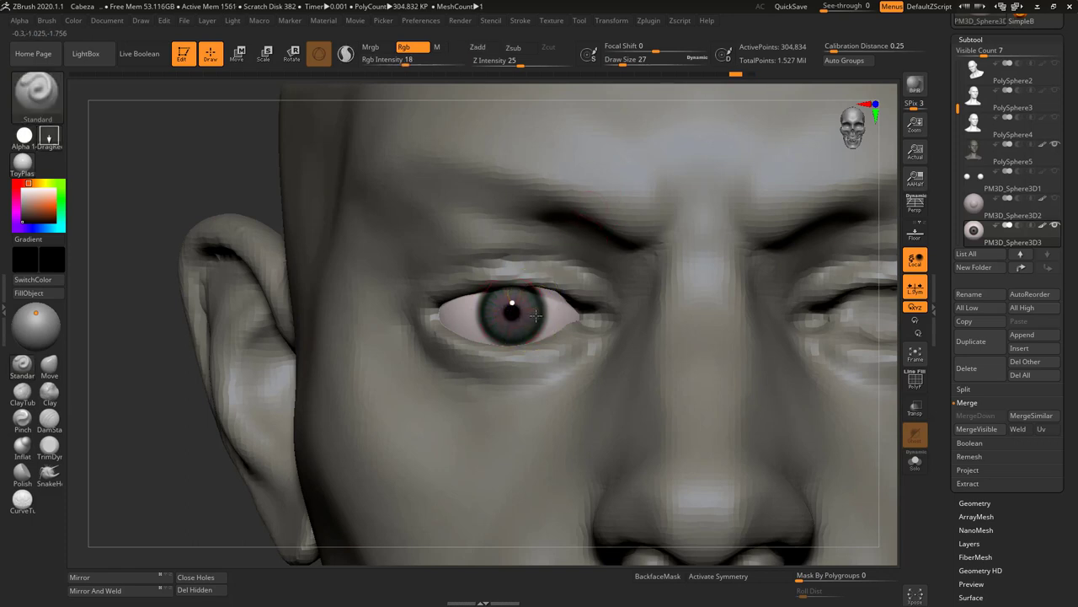
pyautogui.moveTo(536, 316); pyautogui.dragTo(536, 316)
# - Enlarge and darken the pupil at RGB intensity 100, reducing the draw size to 11 and setting the focal shift to -23
pyautogui.moveTo(408, 62); pyautogui.dragTo(472, 60)
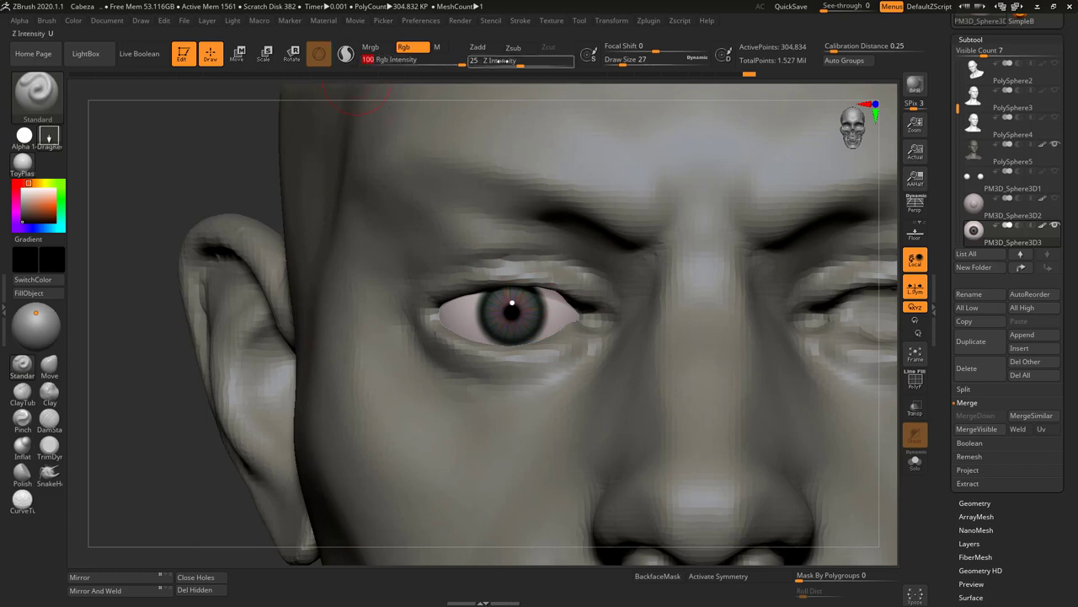
pyautogui.press('s')
pyautogui.moveTo(513, 321); pyautogui.dragTo(509, 313)
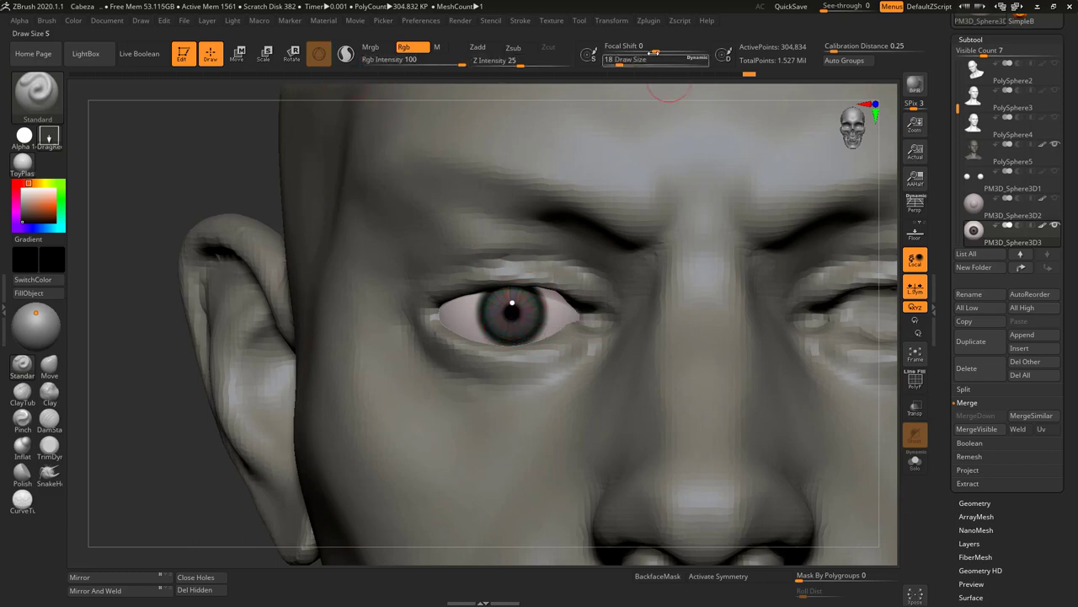
pyautogui.moveTo(654, 53); pyautogui.dragTo(628, 52)
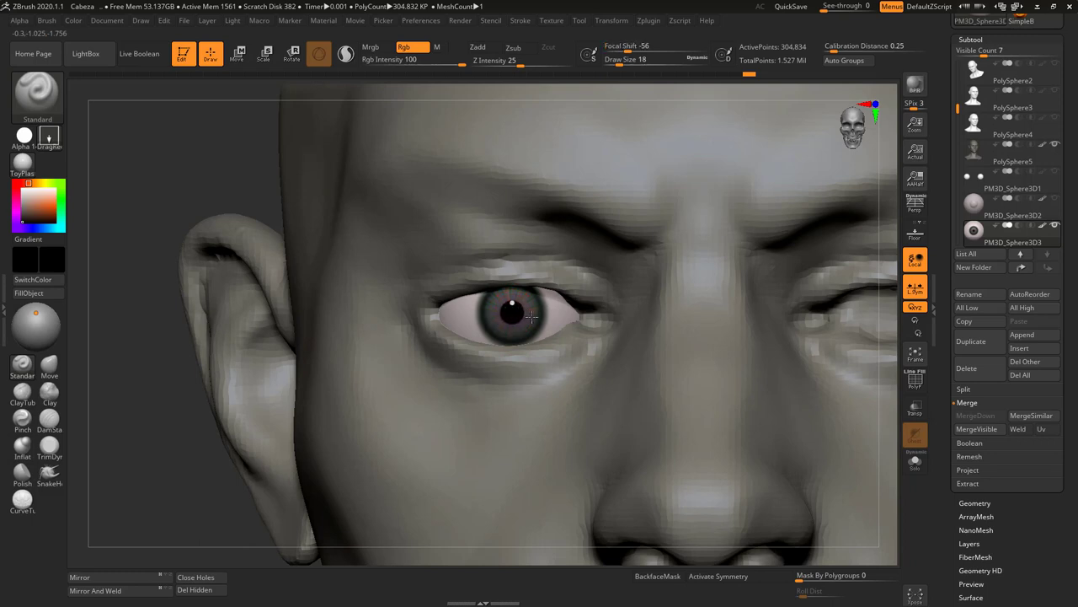
pyautogui.press('s')
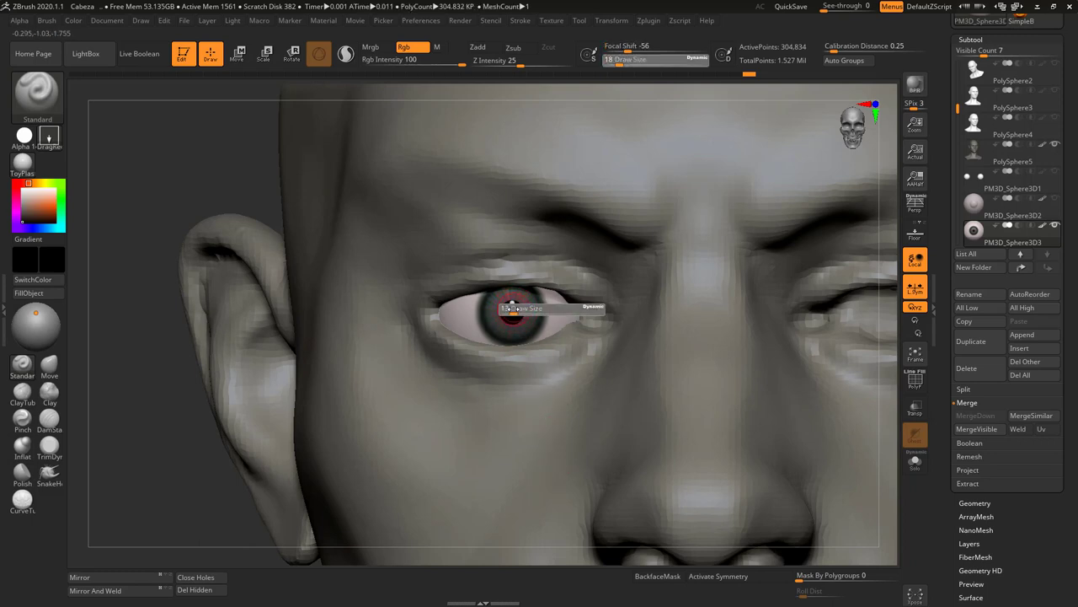
pyautogui.moveTo(515, 309); pyautogui.dragTo(511, 309)
pyautogui.click(643, 48)
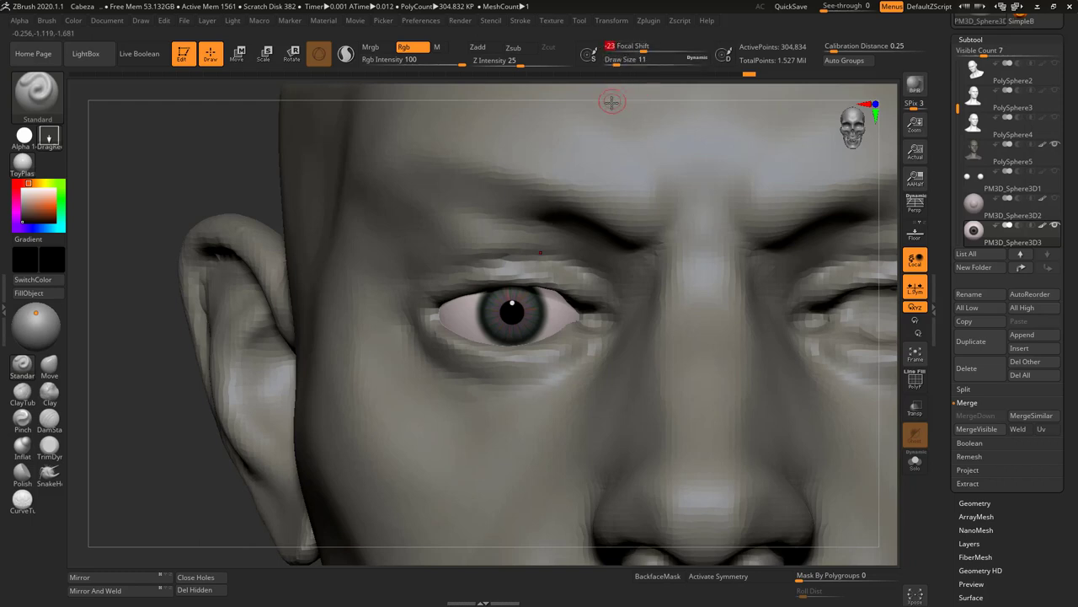
# - Turn off the brush alpha, switch to the FreeHand stroke and set the RGB intensity to 15
pyautogui.click(25, 136)
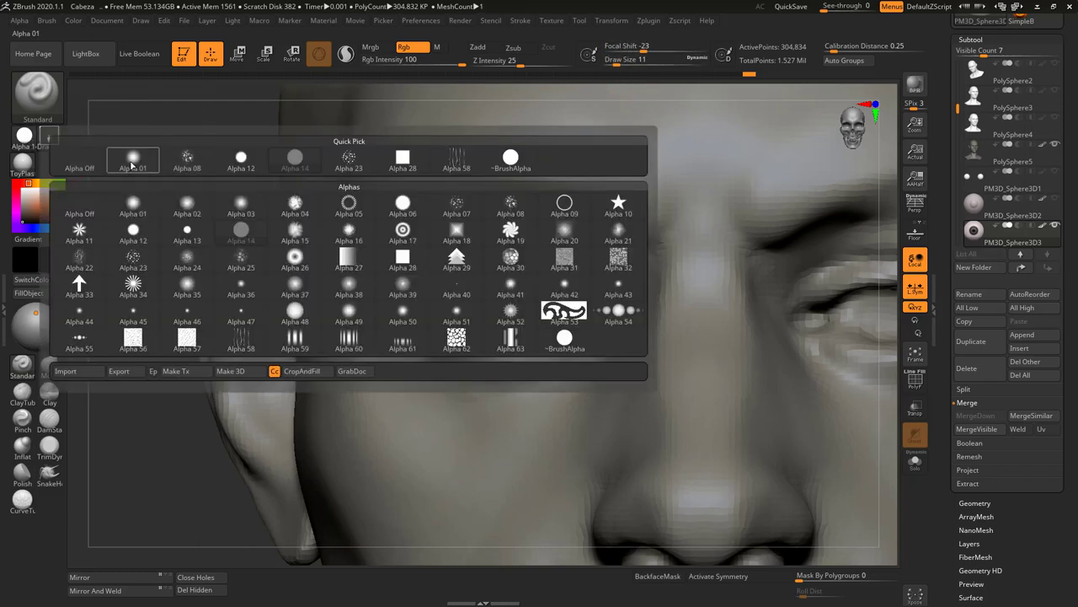
pyautogui.click(79, 159)
pyautogui.click(51, 138)
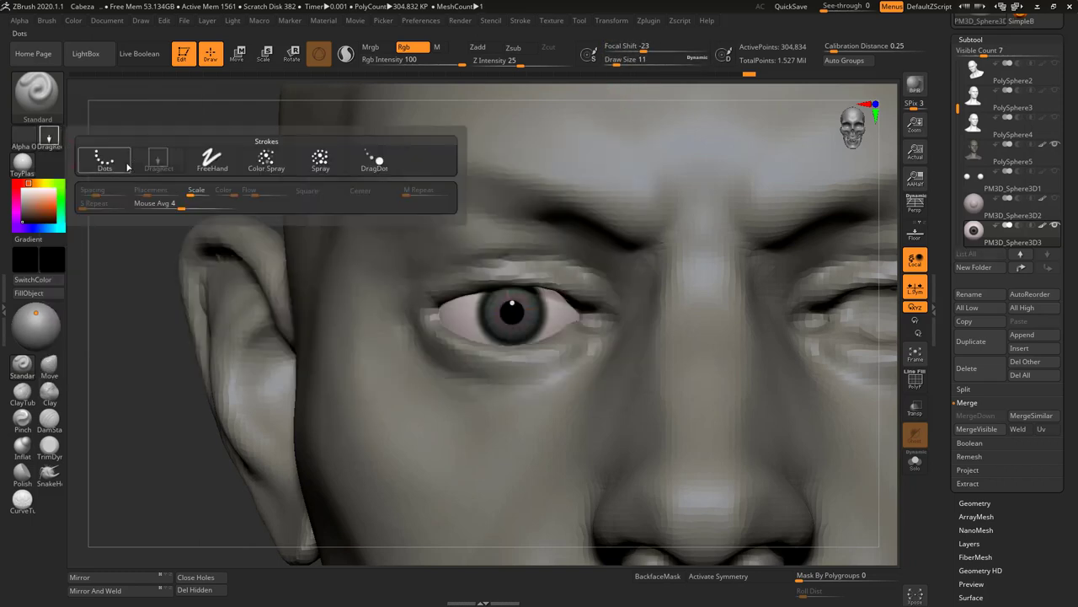
pyautogui.click(103, 159)
pyautogui.click(49, 139)
pyautogui.click(215, 161)
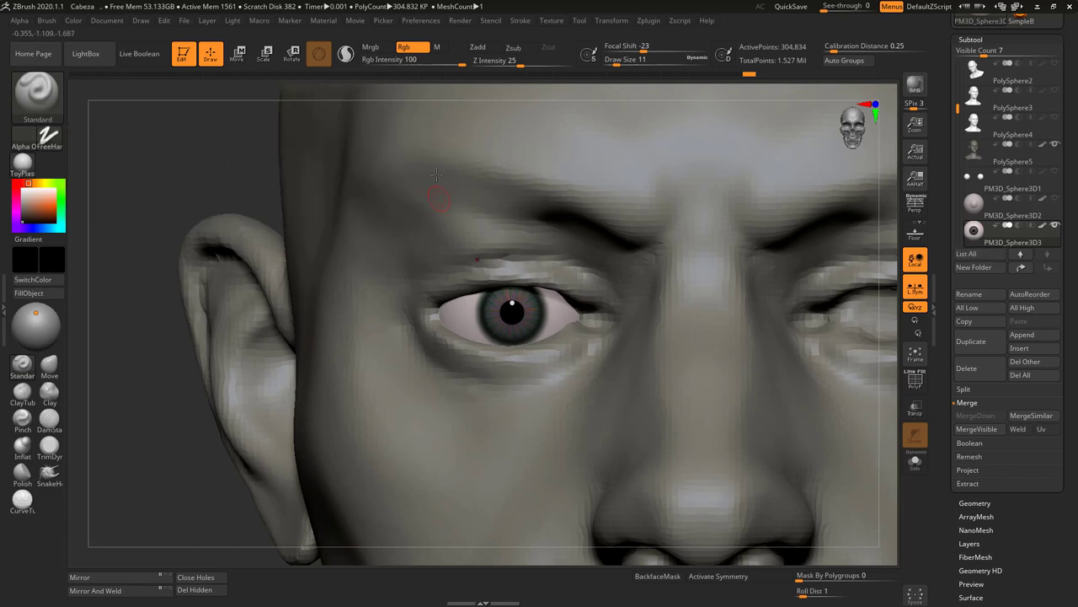
pyautogui.moveTo(428, 62); pyautogui.dragTo(403, 63)
# - Turn on symmetry and darken the area around the pupil's edge with soft strokes at draw size 7
pyautogui.press('x')
pyautogui.moveTo(506, 315); pyautogui.dragTo(502, 314)
pyautogui.press('s')
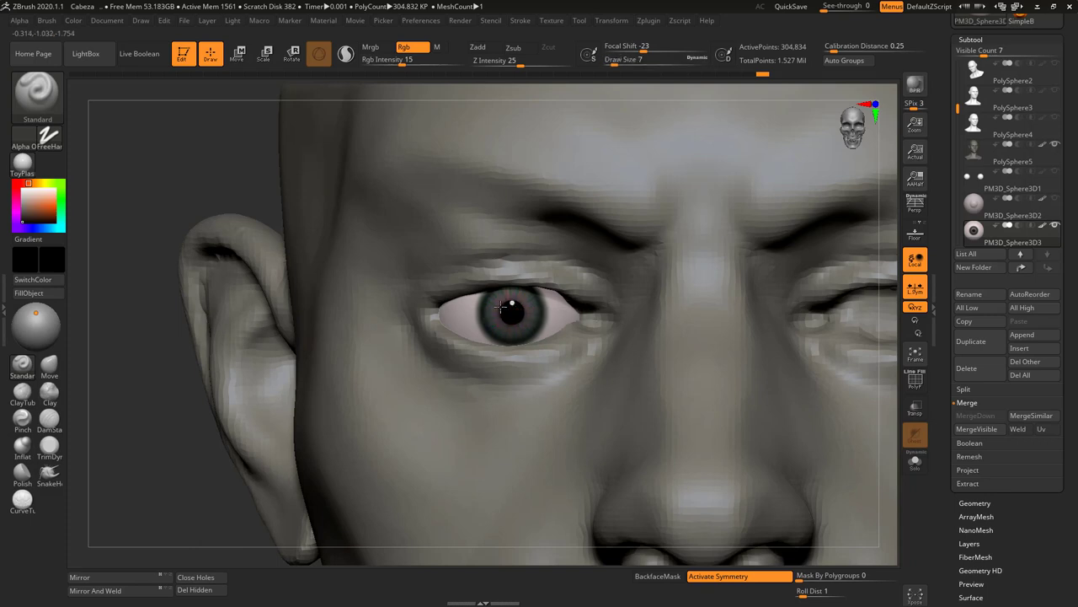
pyautogui.moveTo(876, 357)
pyautogui.keyDown('alt'); pyautogui.mouseDown()
pyautogui.moveTo(877, 342)
pyautogui.moveTo(789, 327)
pyautogui.moveTo(888, 373)
pyautogui.moveTo(844, 346)
pyautogui.moveTo(845, 366)
pyautogui.moveTo(819, 386)
pyautogui.moveTo(824, 376)
pyautogui.mouseUp(); pyautogui.keyUp('alt')
# - Turn off symmetry and softly shade the white of the eye near the lids, using draw sizes 18 and 41
pyautogui.press('x')
pyautogui.press('s')
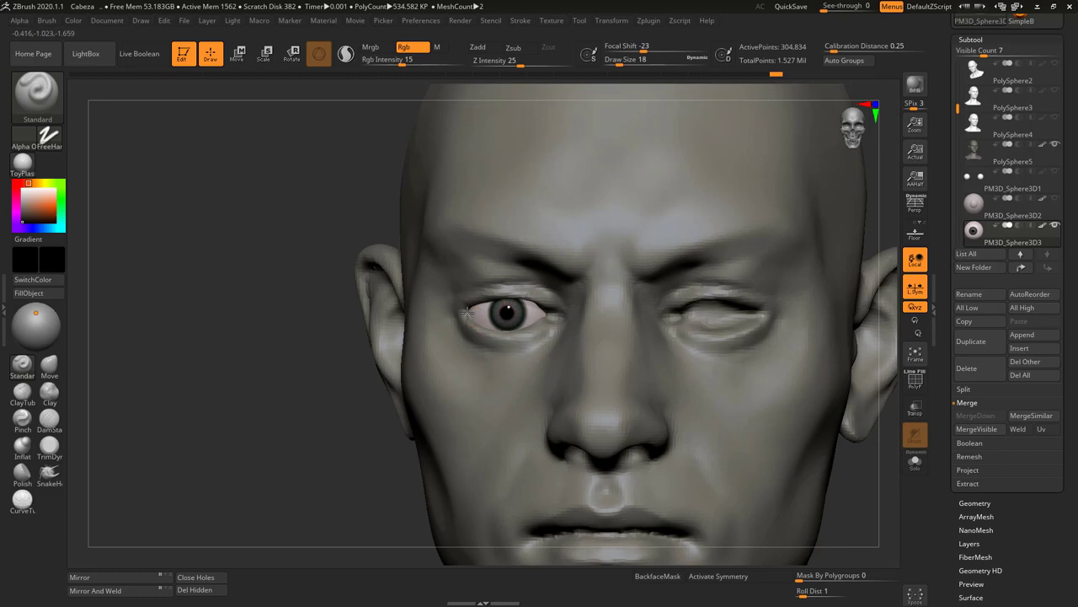
pyautogui.moveTo(472, 316); pyautogui.dragTo(489, 328)
pyautogui.moveTo(403, 433); pyautogui.dragTo(540, 320)
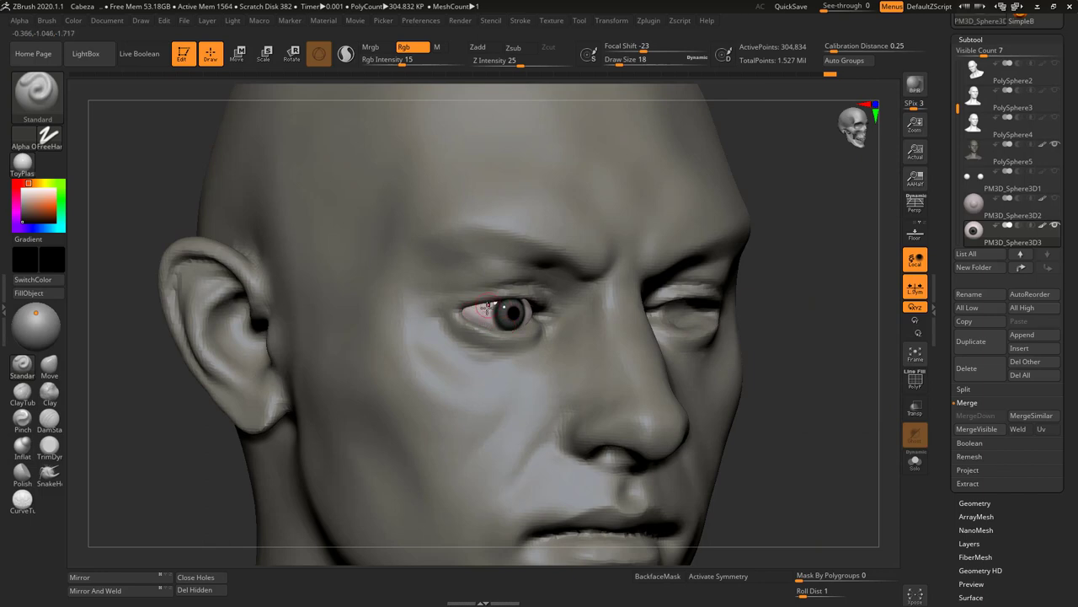
pyautogui.moveTo(793, 253)
pyautogui.mouseDown()
pyautogui.moveTo(811, 233)
pyautogui.moveTo(767, 265)
pyautogui.mouseUp()
pyautogui.press('s')
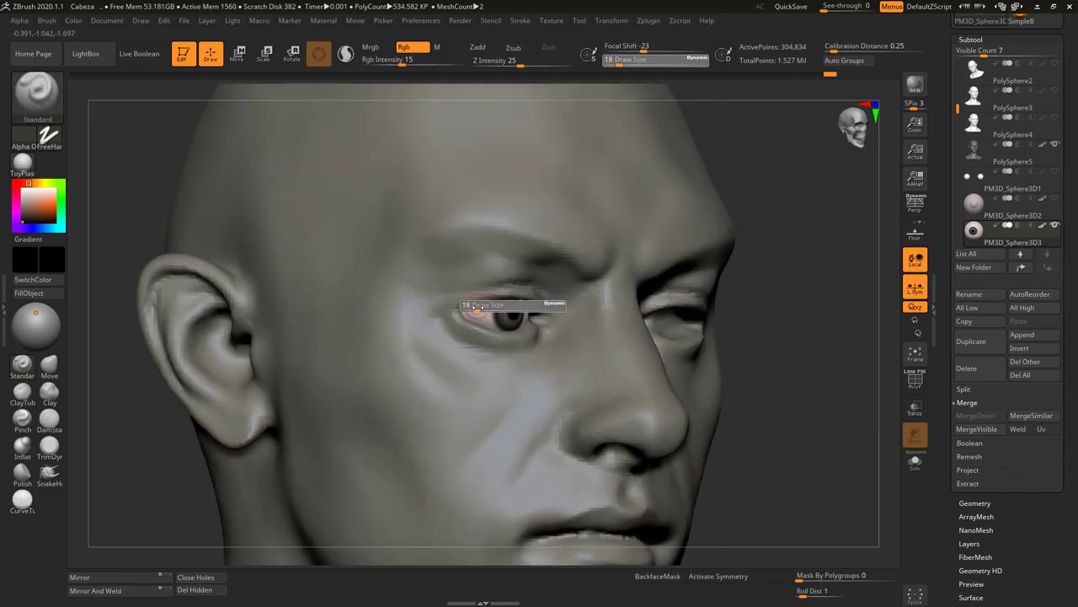
pyautogui.moveTo(472, 312); pyautogui.dragTo(478, 312)
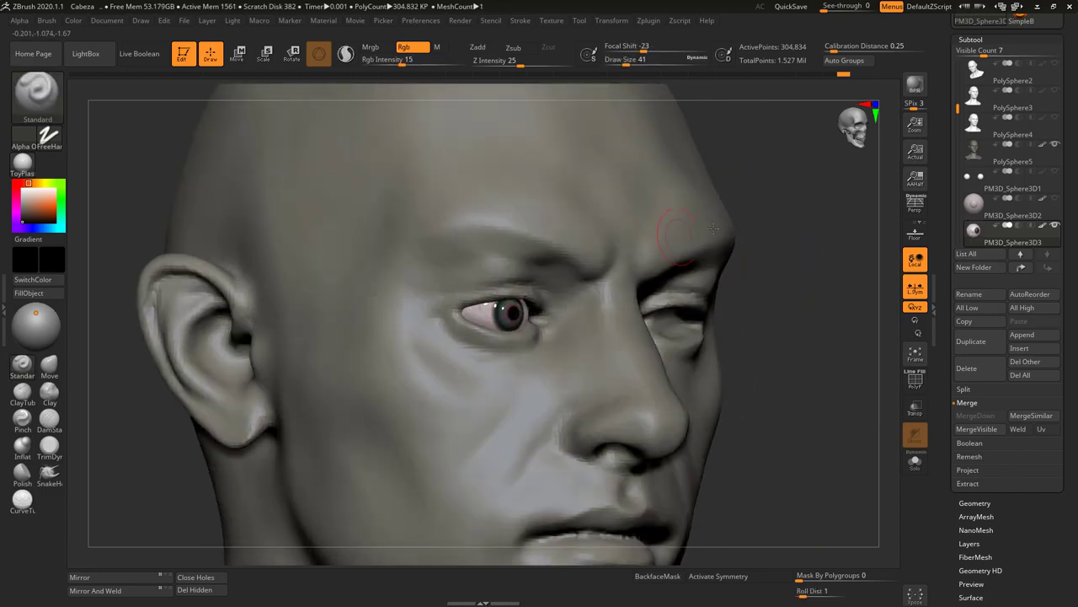
# - Hide the PolySphere5 head to examine the shading on the isolated eyeball, and show the head again
pyautogui.click(1054, 144)
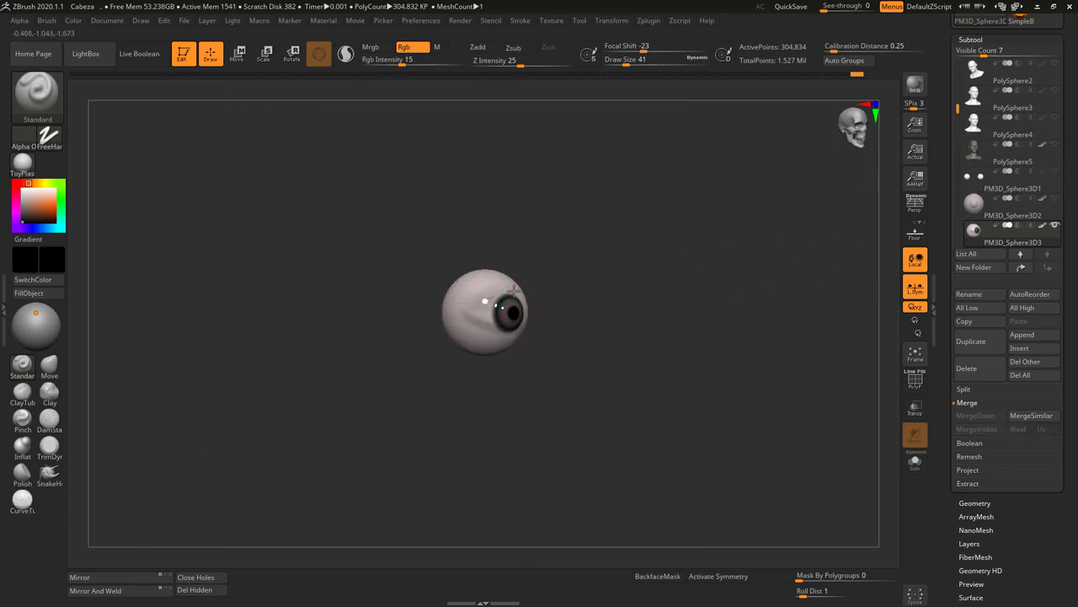
pyautogui.moveTo(463, 310); pyautogui.dragTo(523, 296)
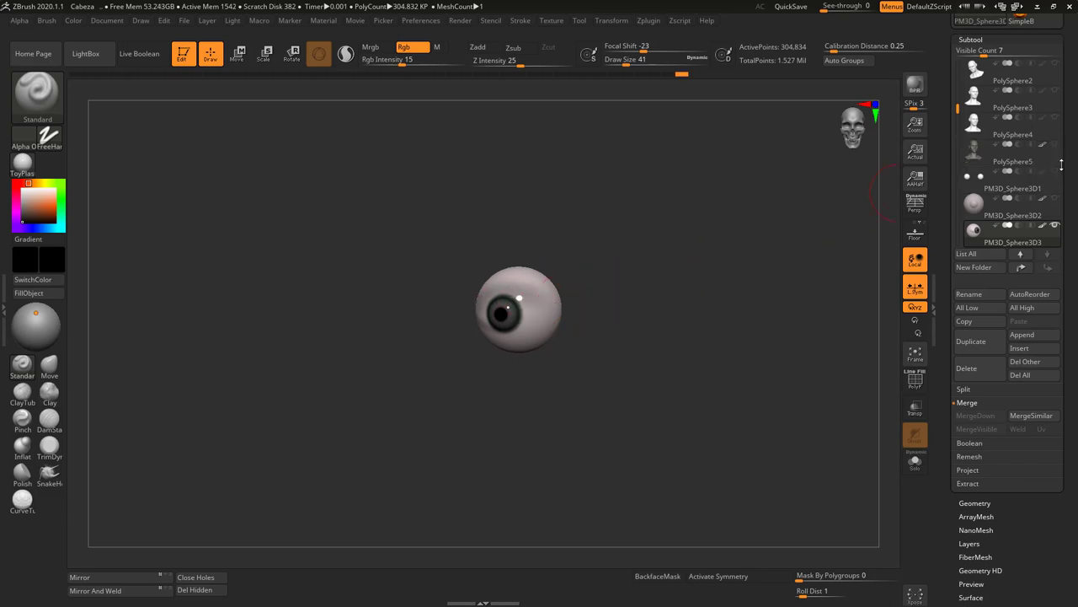
pyautogui.click(1012, 160)
# - Paint more dark shading on the eyeball along the eyelids and eye corners from several angles at draw size 41
pyautogui.moveTo(399, 385); pyautogui.dragTo(417, 388)
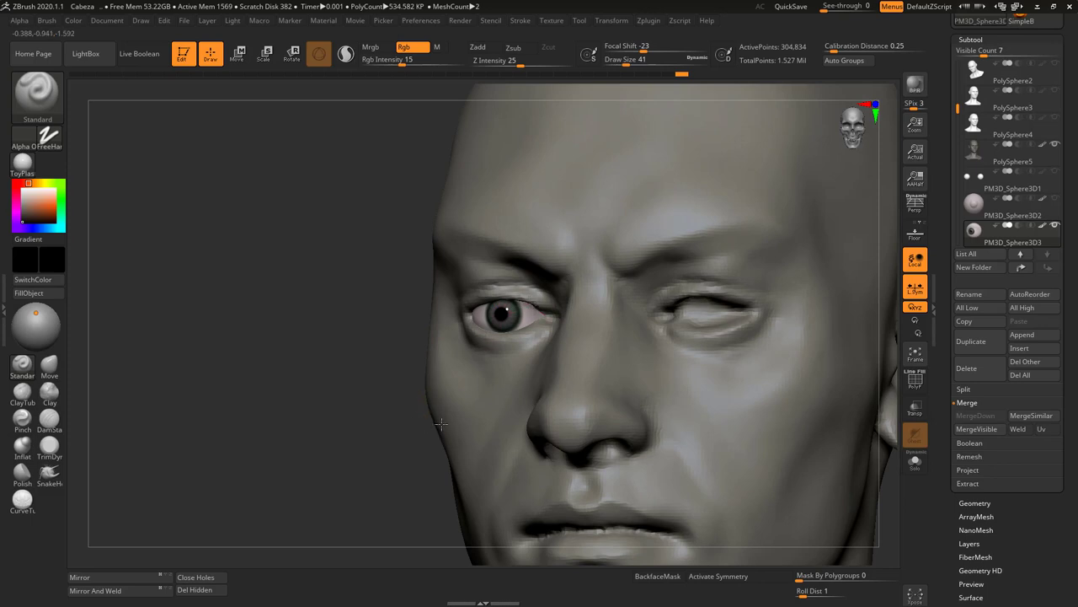
pyautogui.moveTo(441, 424); pyautogui.dragTo(516, 304, button='right')
pyautogui.moveTo(259, 459); pyautogui.dragTo(180, 460)
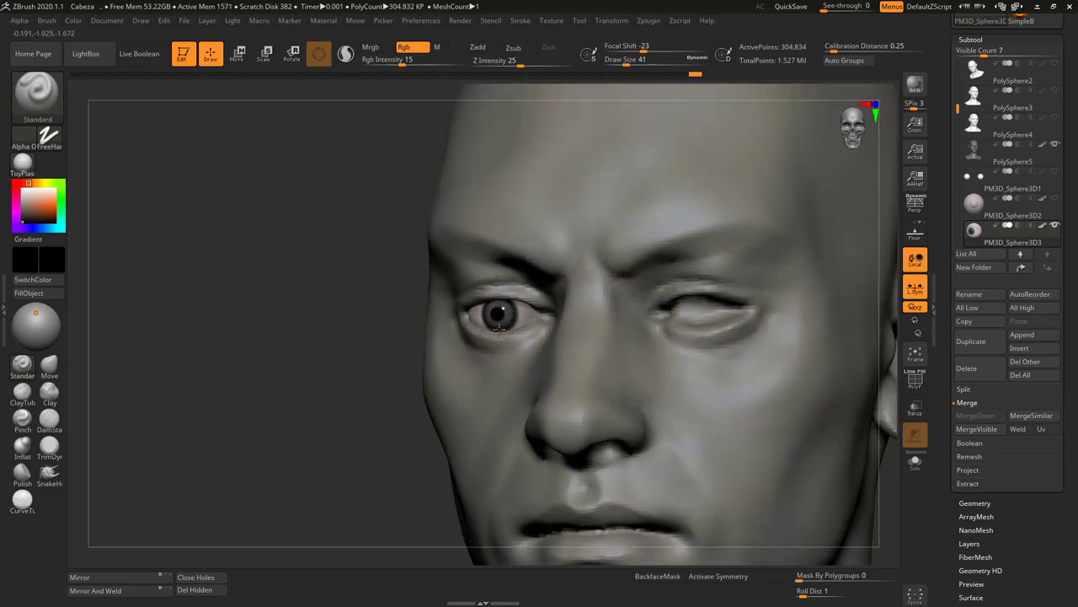
pyautogui.moveTo(382, 396)
pyautogui.mouseDown()
pyautogui.moveTo(514, 316)
pyautogui.moveTo(478, 311)
pyautogui.mouseUp()
pyautogui.moveTo(805, 282); pyautogui.dragTo(876, 280)
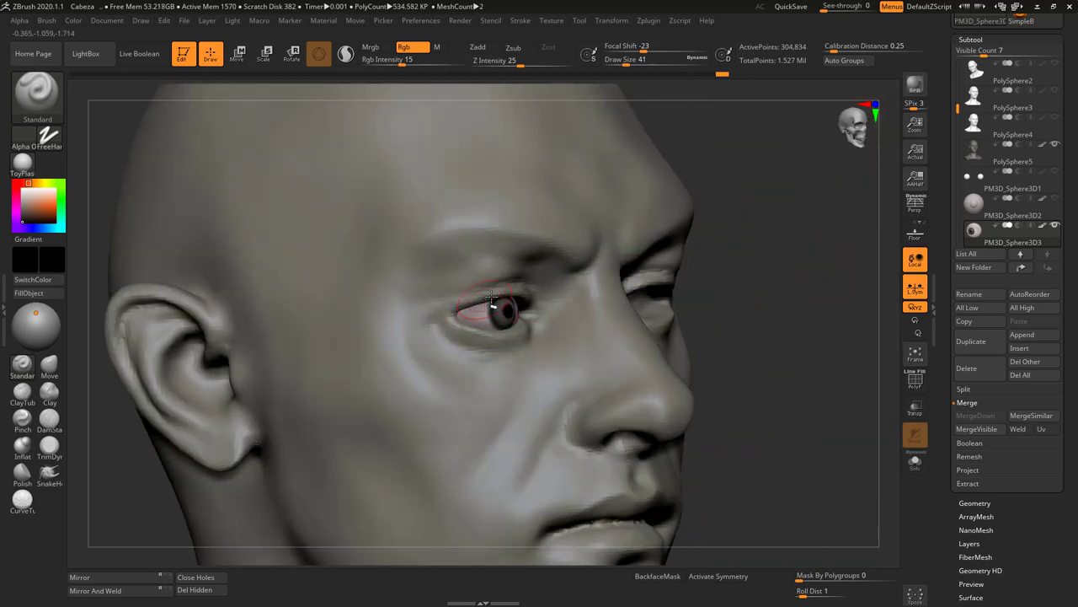
pyautogui.moveTo(821, 257); pyautogui.dragTo(772, 251)
pyautogui.moveTo(501, 300); pyautogui.dragTo(508, 300)
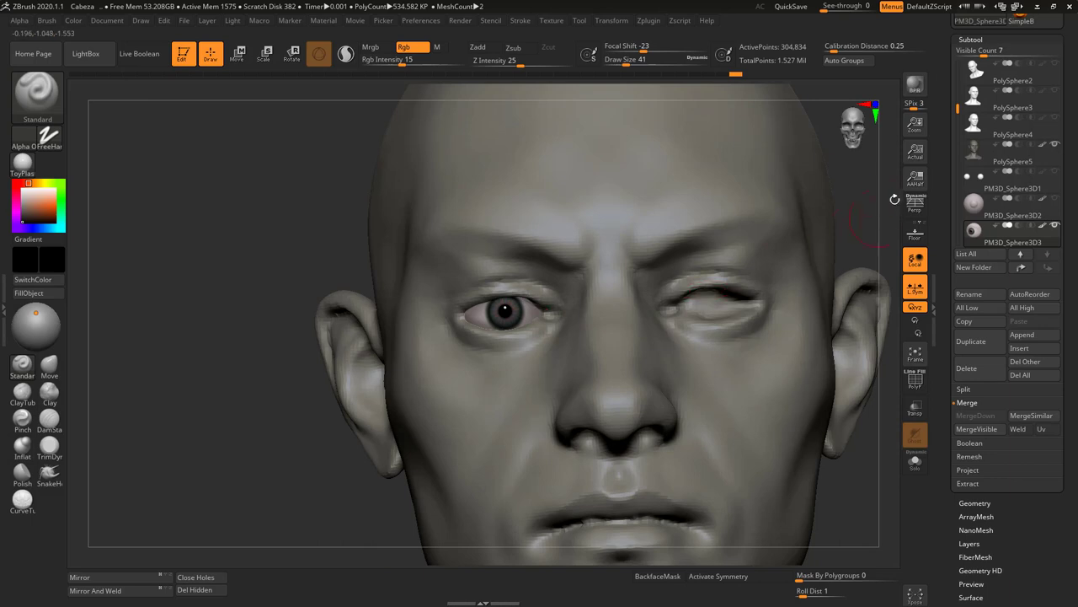
pyautogui.moveTo(894, 200); pyautogui.dragTo(801, 245)
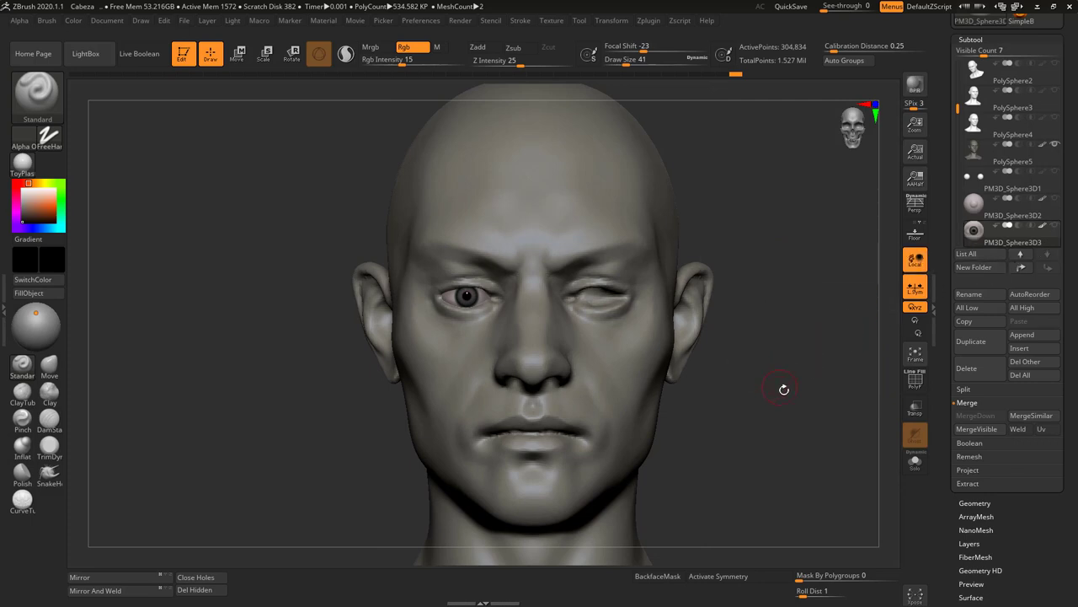
pyautogui.keyDown('alt'); pyautogui.moveTo(783, 389); pyautogui.dragTo(766, 373, button='right'); pyautogui.keyUp('alt')
# - Nudge the eyeball sideways in its socket and delete its lower subdivision levels
pyautogui.press('w')
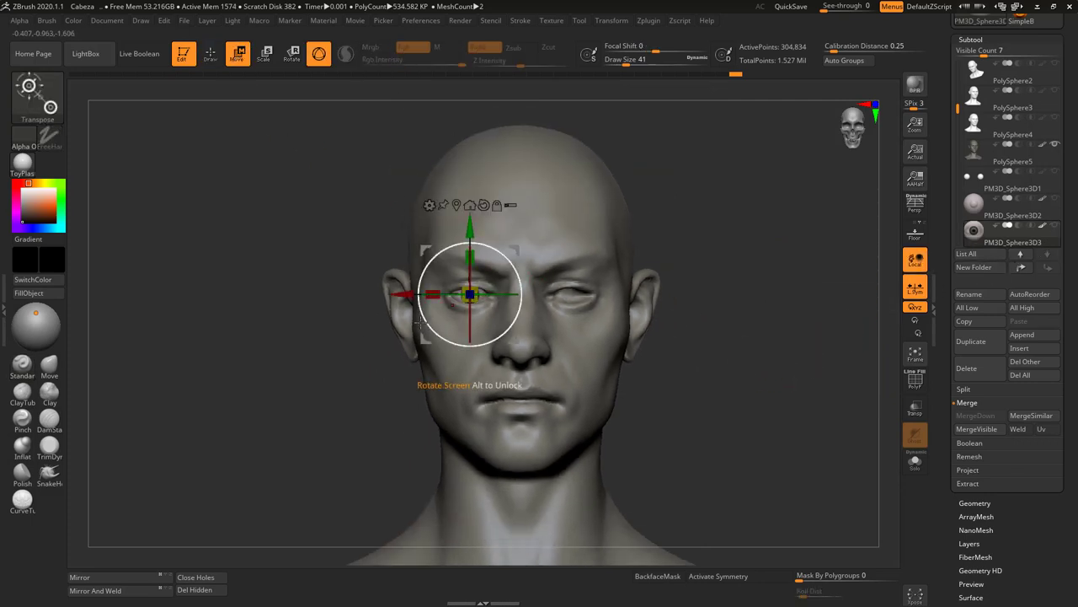
pyautogui.moveTo(401, 295); pyautogui.dragTo(456, 400)
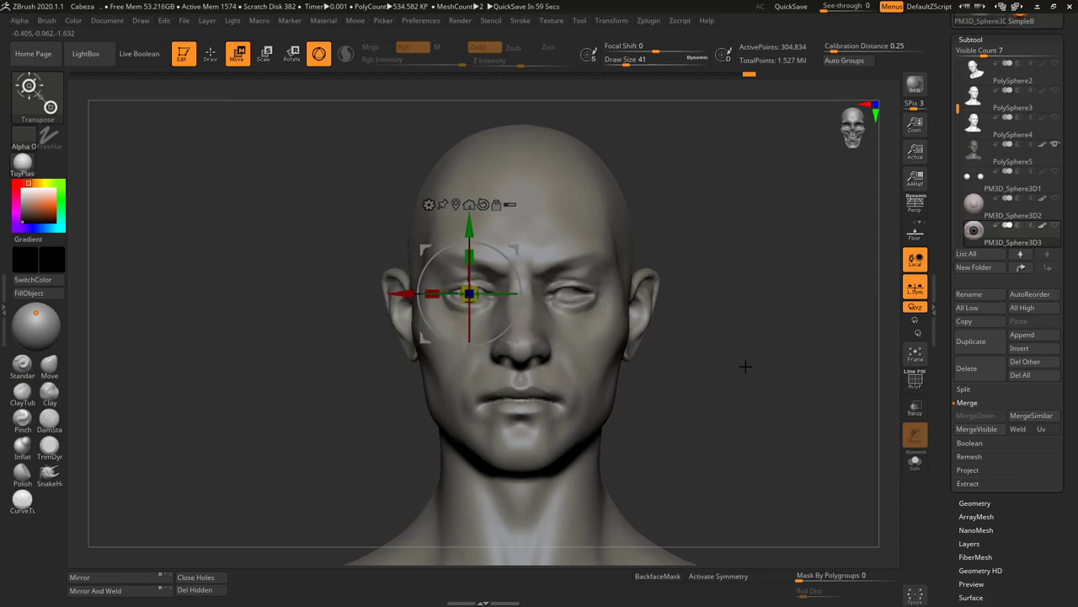
pyautogui.keyDown('alt'); pyautogui.moveTo(747, 366); pyautogui.dragTo(805, 406); pyautogui.keyUp('alt')
pyautogui.click(975, 503)
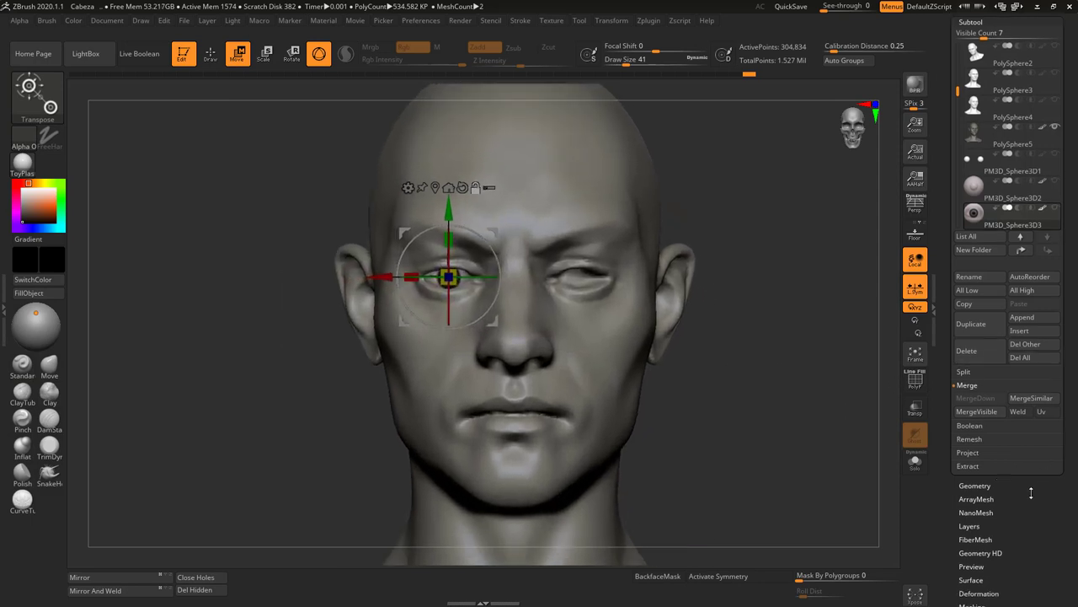
pyautogui.click(971, 74)
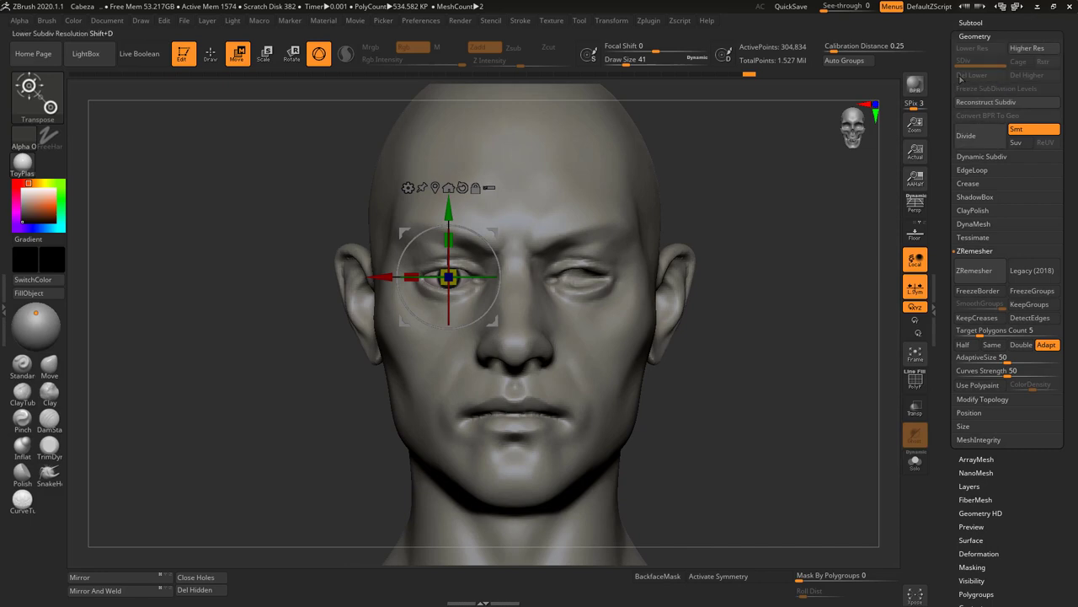
# - Try to copy the eyeball across into the opposite eye socket, and undo the copy
pyautogui.moveTo(384, 278); pyautogui.dragTo(513, 320)
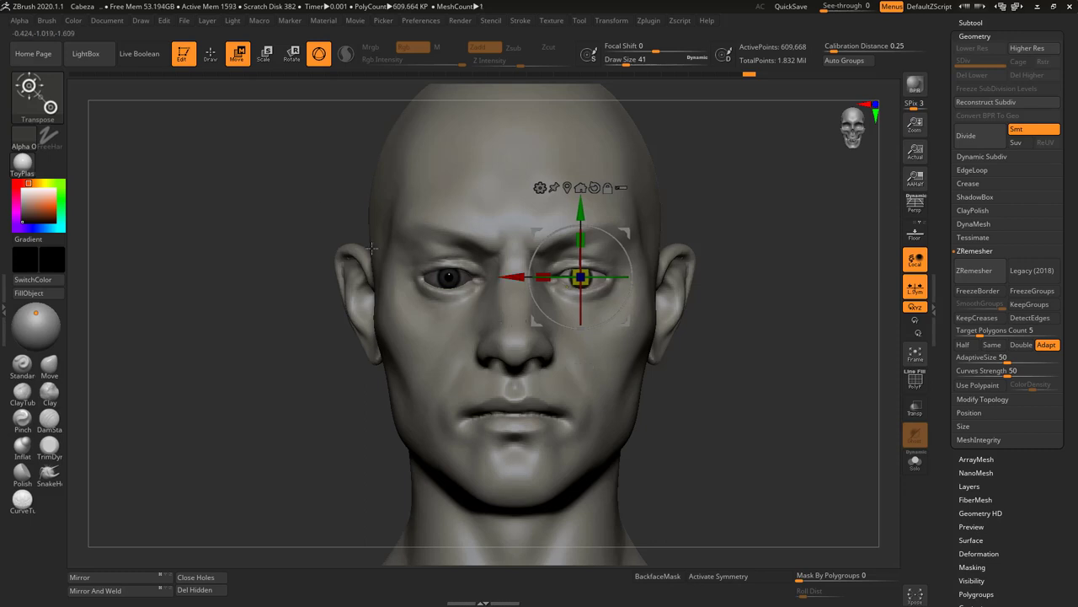
pyautogui.press('q')
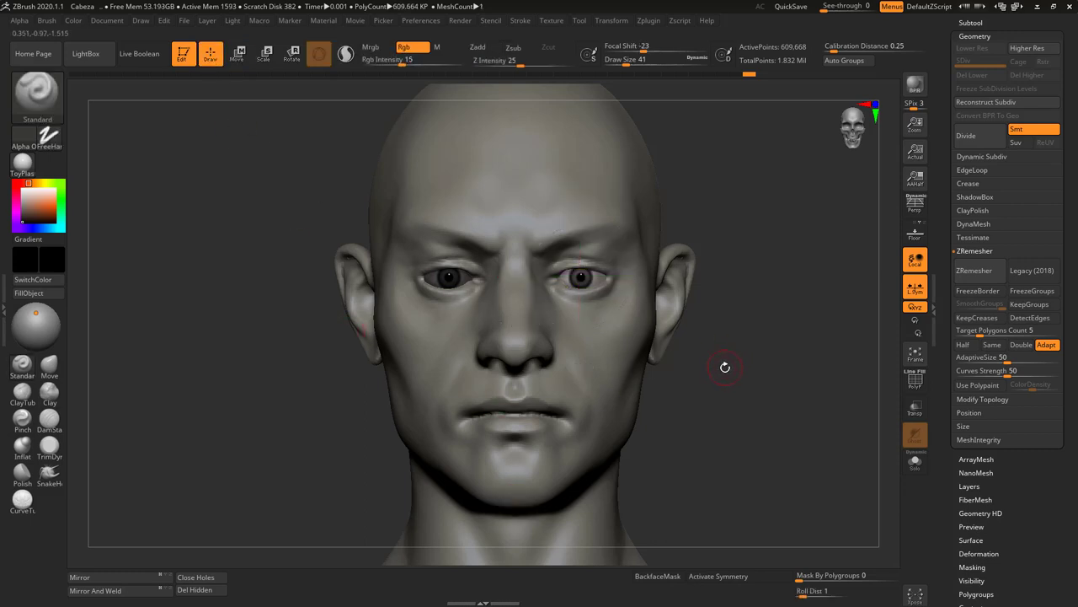
pyautogui.hotkey('ctrl', 'z')
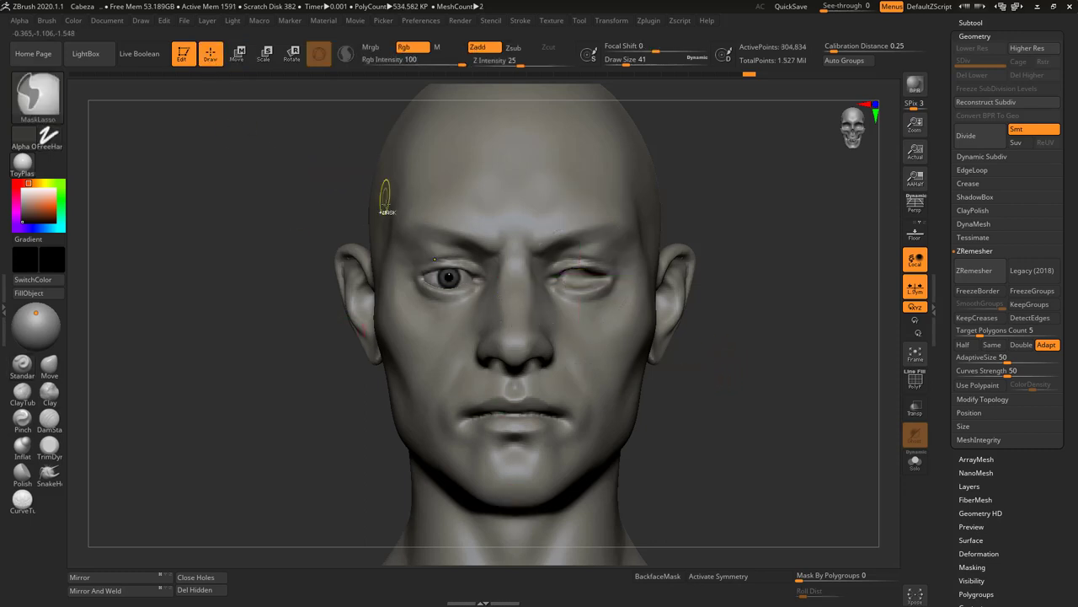
# - Duplicate the eyeball across the face into the opposite eye socket and check its fit in profile
pyautogui.click(239, 56)
pyautogui.keyDown('ctrl'); pyautogui.moveTo(378, 278); pyautogui.dragTo(516, 278); pyautogui.keyUp('ctrl')
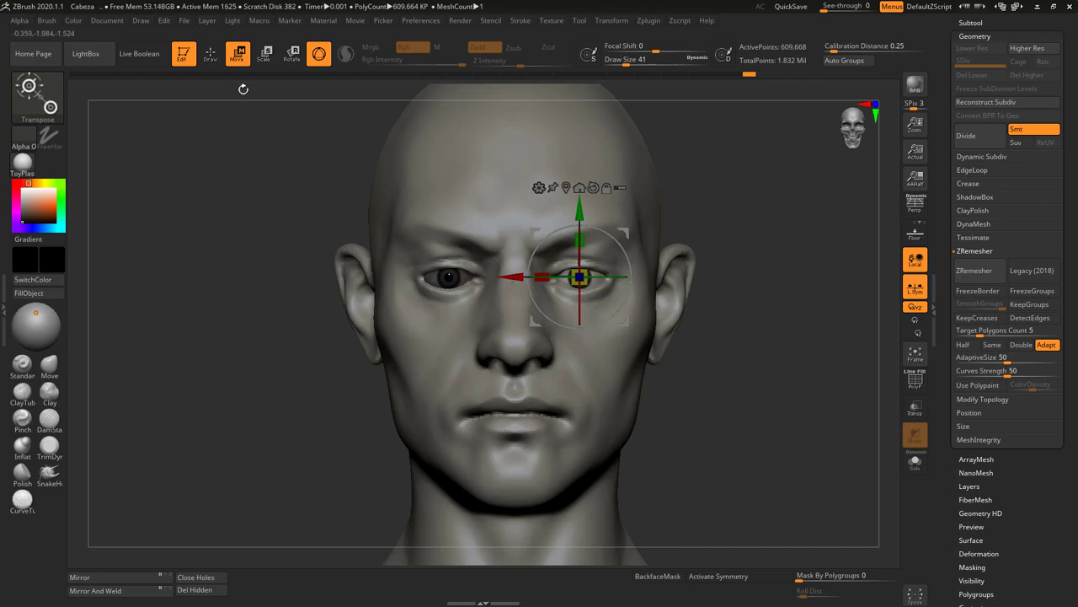
pyautogui.press('q')
pyautogui.moveTo(730, 445)
pyautogui.mouseDown()
pyautogui.moveTo(698, 397)
pyautogui.moveTo(719, 402)
pyautogui.moveTo(782, 379)
pyautogui.moveTo(758, 379)
pyautogui.mouseUp()
pyautogui.press('w')
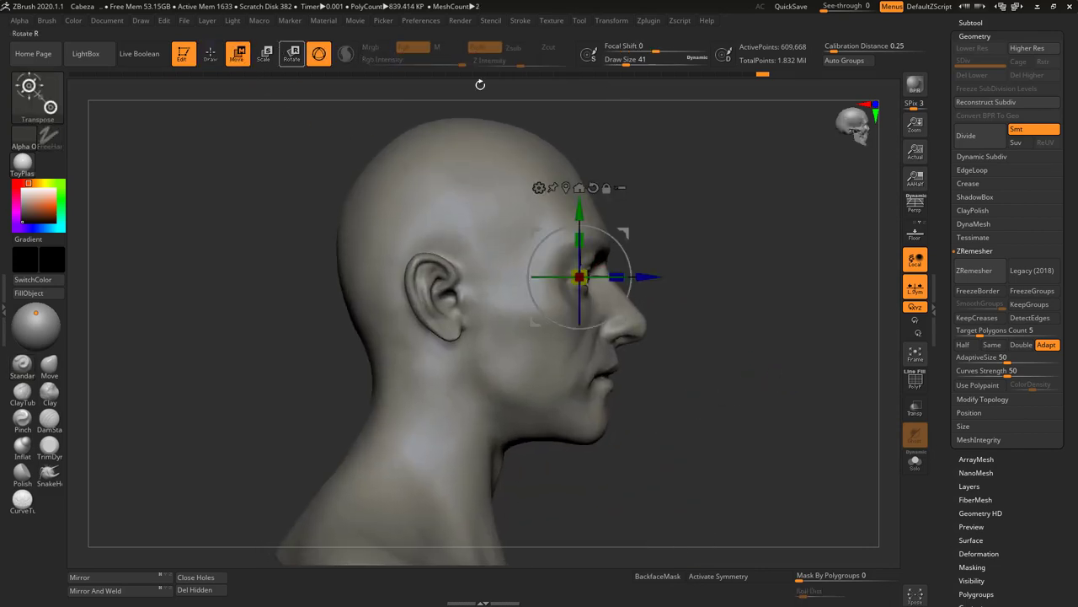
pyautogui.moveTo(665, 278)
pyautogui.mouseDown()
pyautogui.moveTo(782, 269)
pyautogui.moveTo(790, 253)
pyautogui.moveTo(795, 262)
pyautogui.mouseUp()
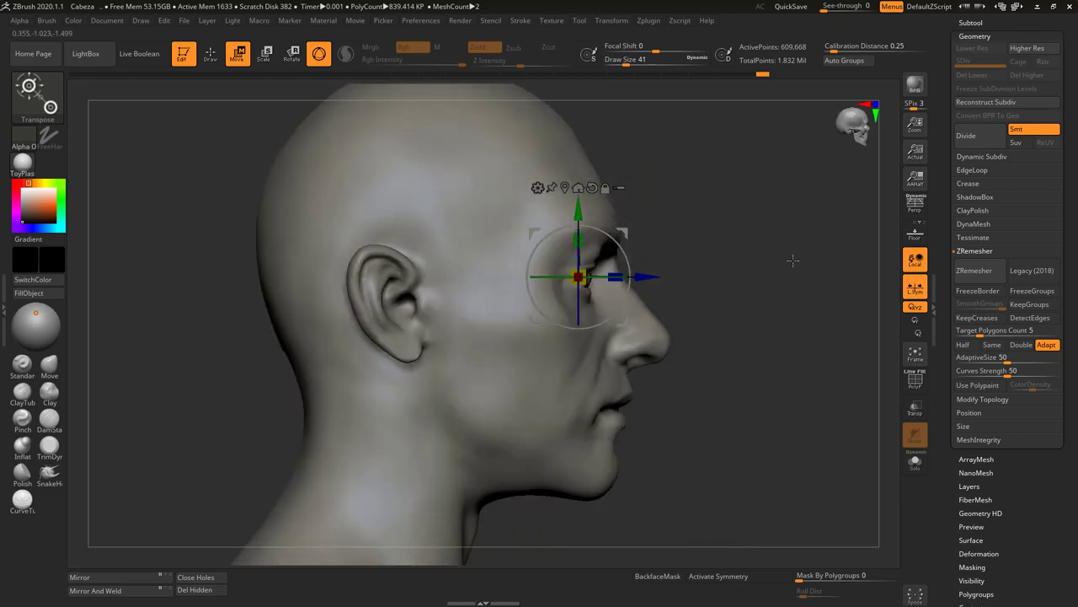
pyautogui.click(211, 54)
# - Make the PolySphere5 head the active subtool and show the PM3D_Sphere3D3 eyeballs along with it
pyautogui.click(972, 22)
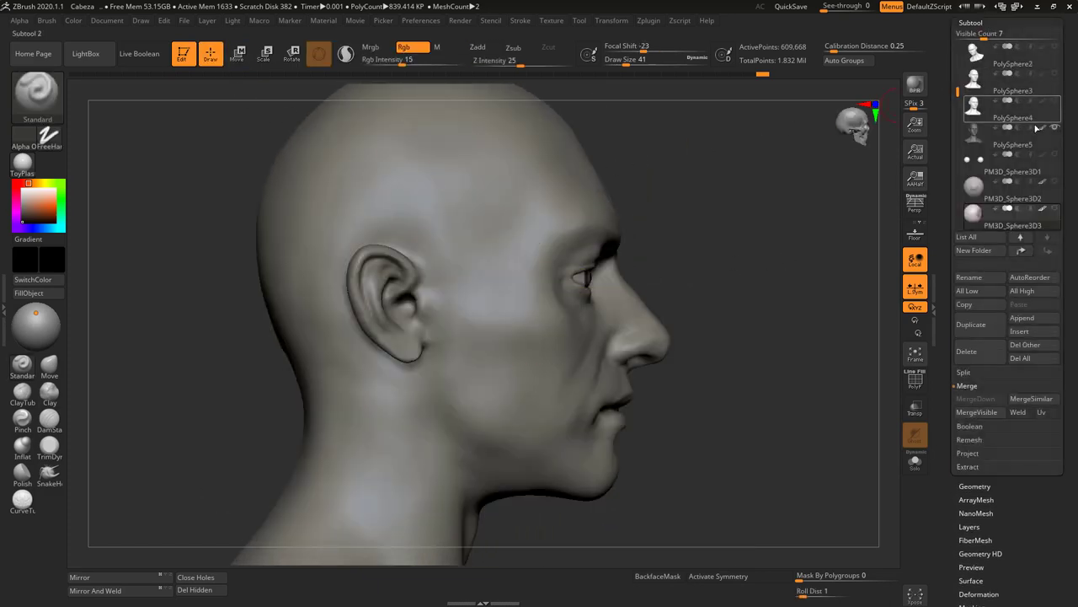
pyautogui.click(1050, 145)
pyautogui.keyDown('shift'); pyautogui.moveTo(771, 279); pyautogui.dragTo(715, 284); pyautogui.keyUp('shift')
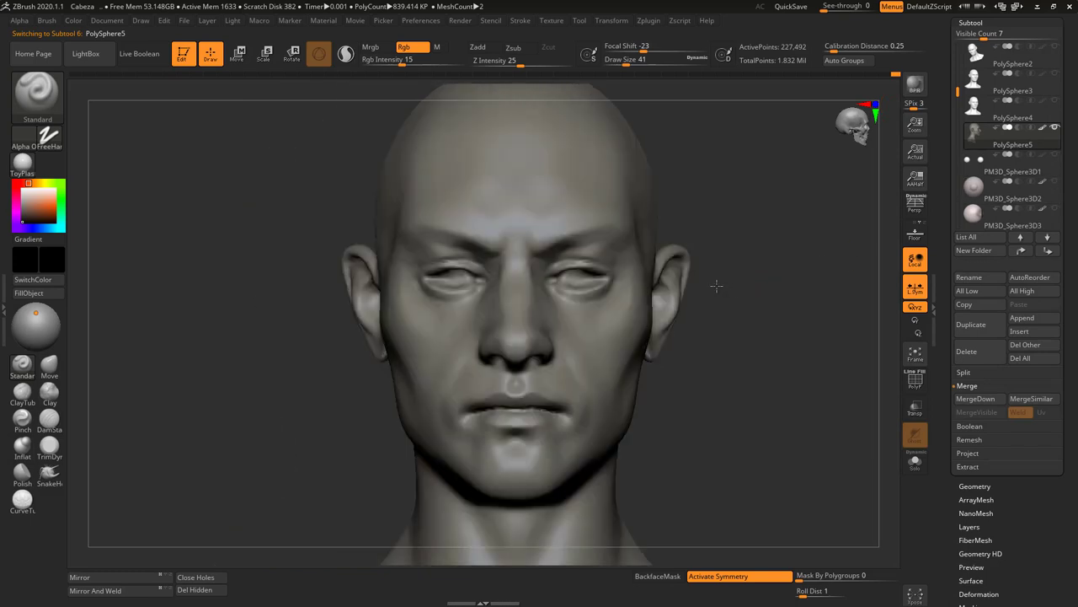
pyautogui.click(1056, 208)
pyautogui.keyDown('alt'); pyautogui.moveTo(779, 306); pyautogui.dragTo(795, 310); pyautogui.keyUp('alt')
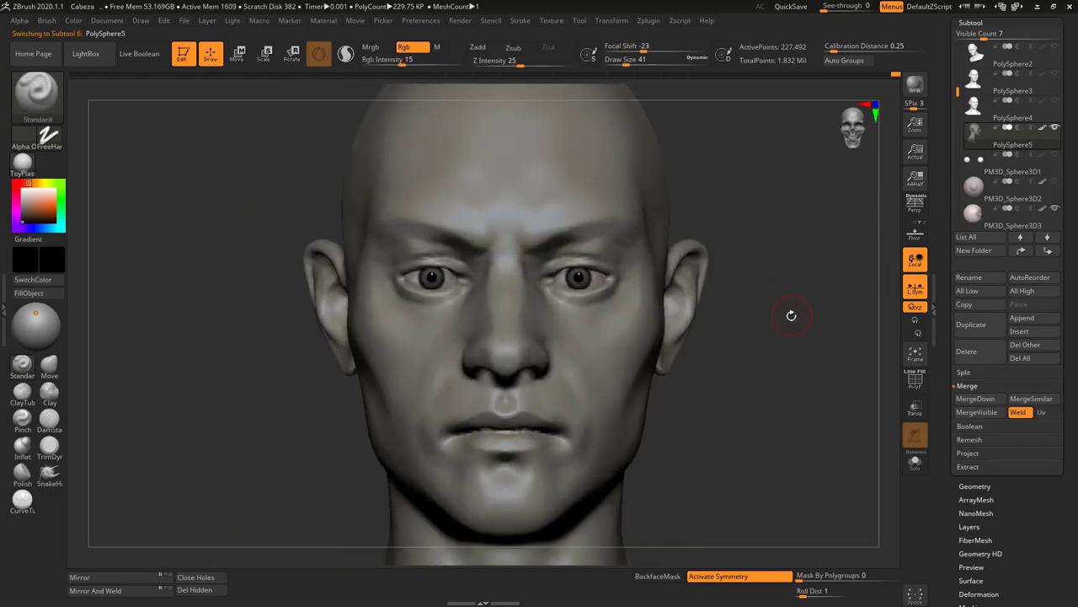
# - Activate symmetry on the PM3D_Sphere3D3 eyeballs, turn off Local, and recenter the transform gizmo
pyautogui.click(237, 53)
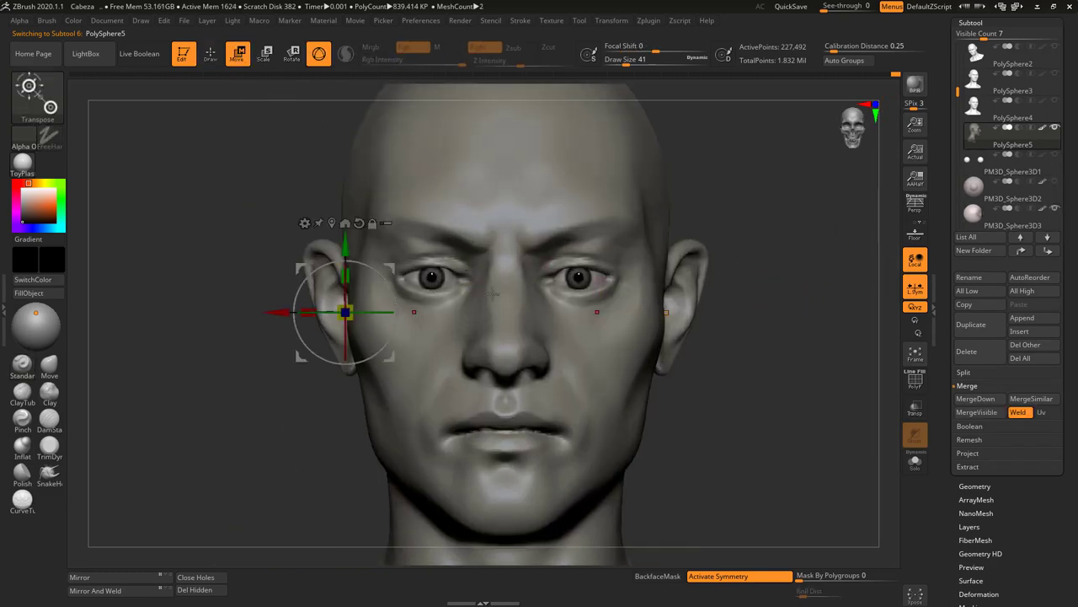
pyautogui.click(1011, 221)
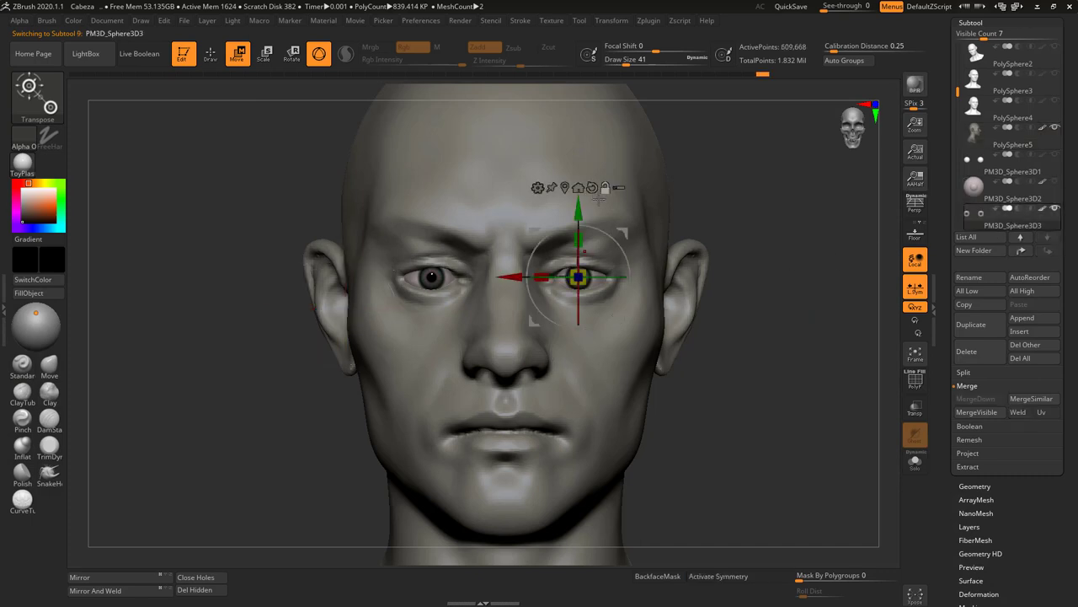
pyautogui.press('x')
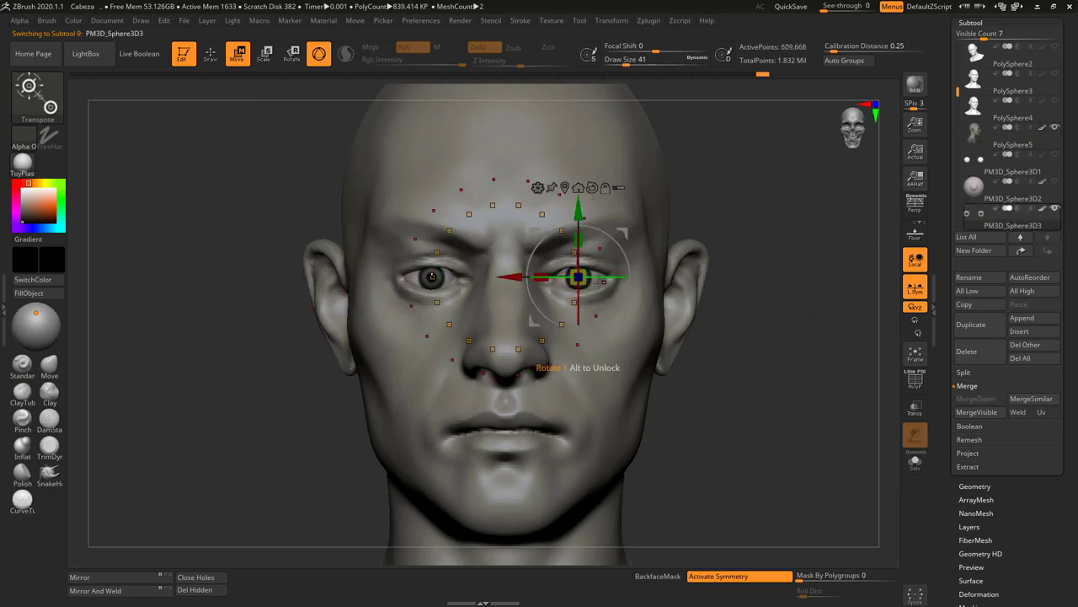
pyautogui.click(613, 21)
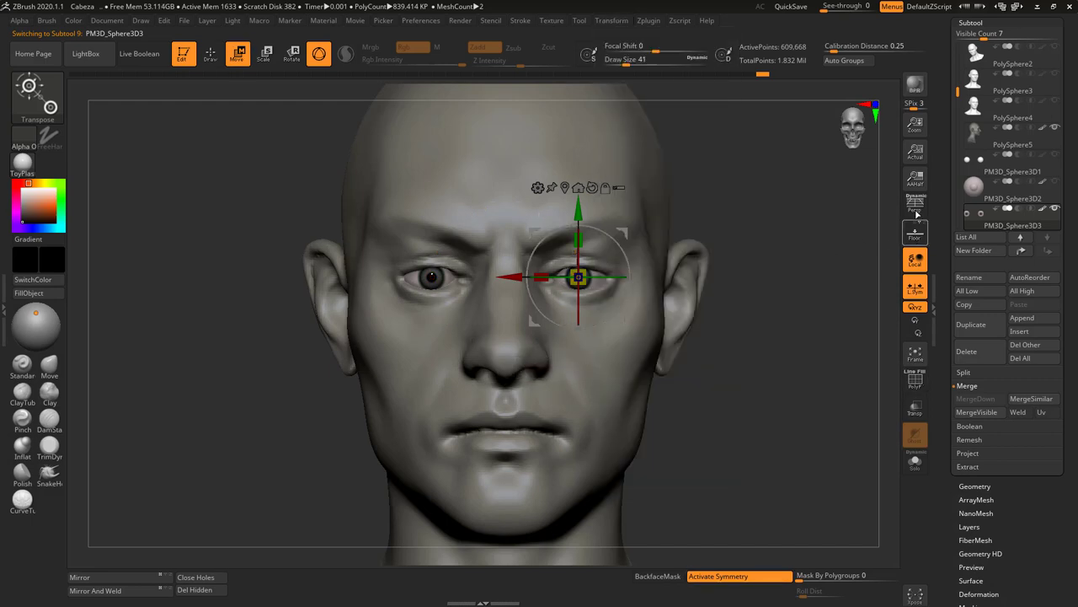
pyautogui.click(915, 259)
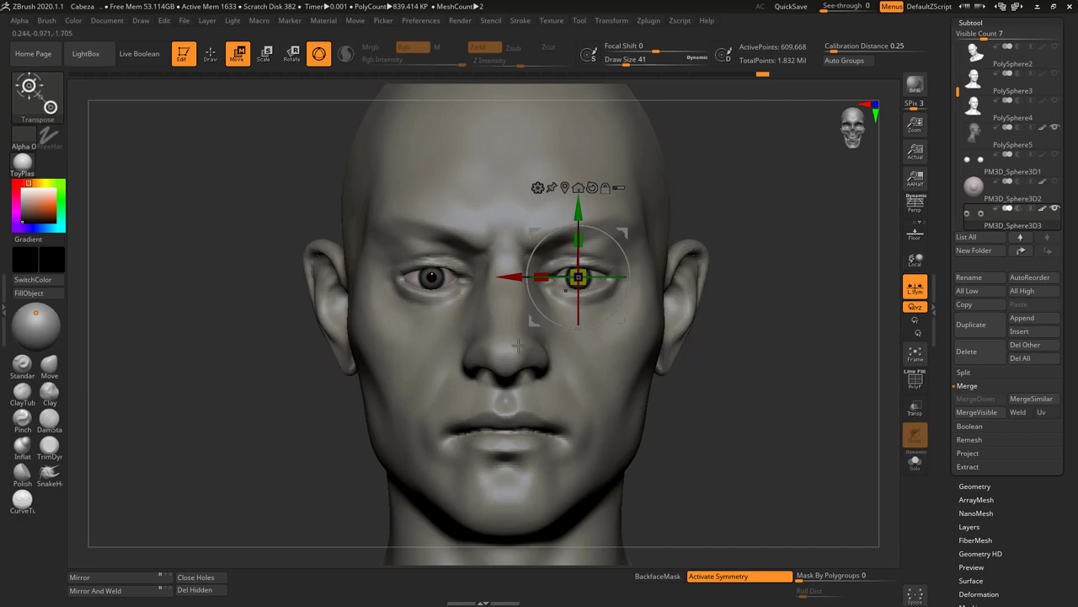
pyautogui.click(613, 22)
pyautogui.moveTo(775, 211); pyautogui.dragTo(928, 260)
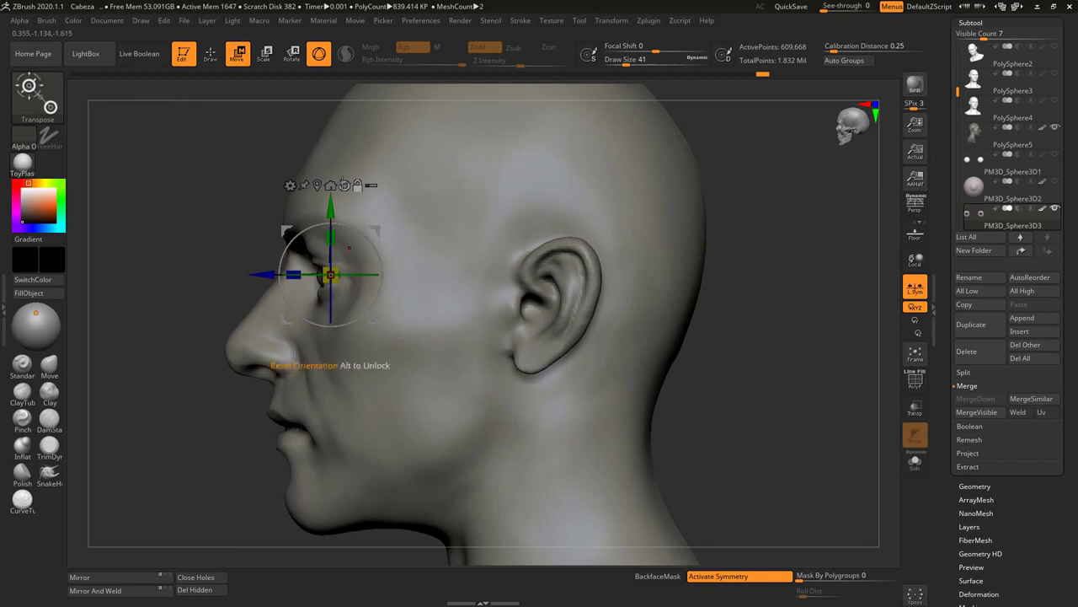
pyautogui.click(317, 184)
pyautogui.moveTo(782, 225); pyautogui.dragTo(847, 228)
pyautogui.keyDown('alt'); pyautogui.moveTo(447, 400); pyautogui.dragTo(644, 282); pyautogui.keyUp('alt')
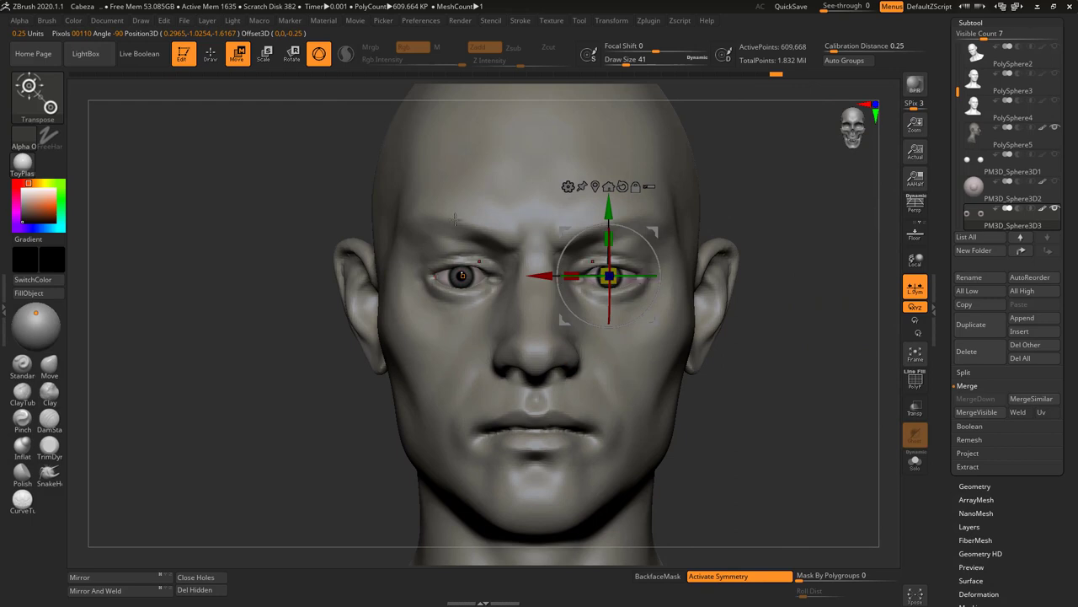
pyautogui.press('q')
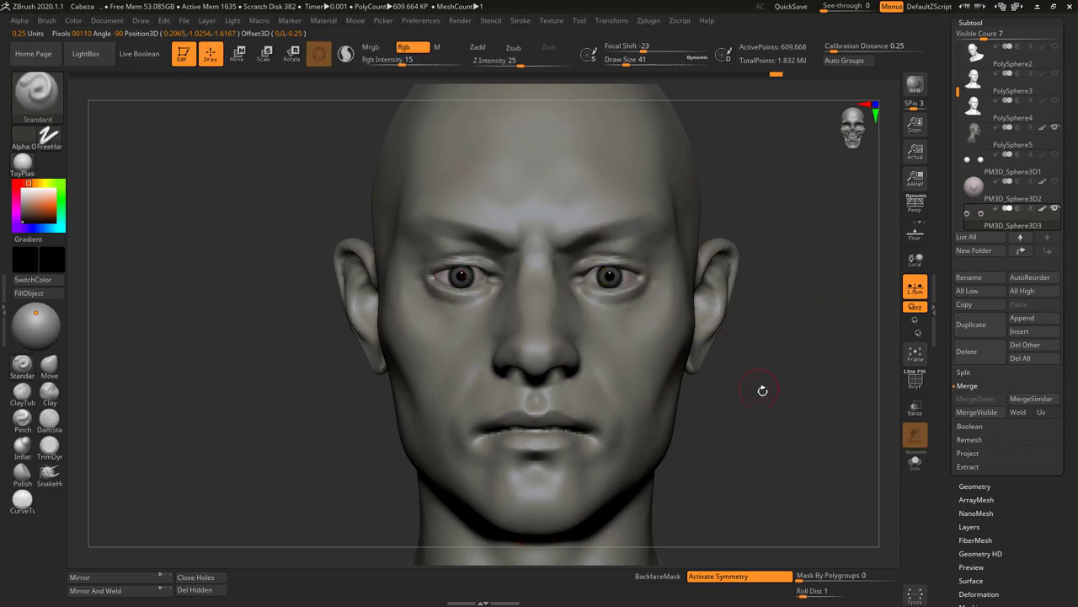
# - Mask the PolySphere5 head symmetrically below the eyes, covering the lower eyelids, upper cheeks and nose bridge
pyautogui.keyDown('alt'); pyautogui.moveTo(762, 390); pyautogui.dragTo(674, 312); pyautogui.keyUp('alt')
pyautogui.click(979, 140)
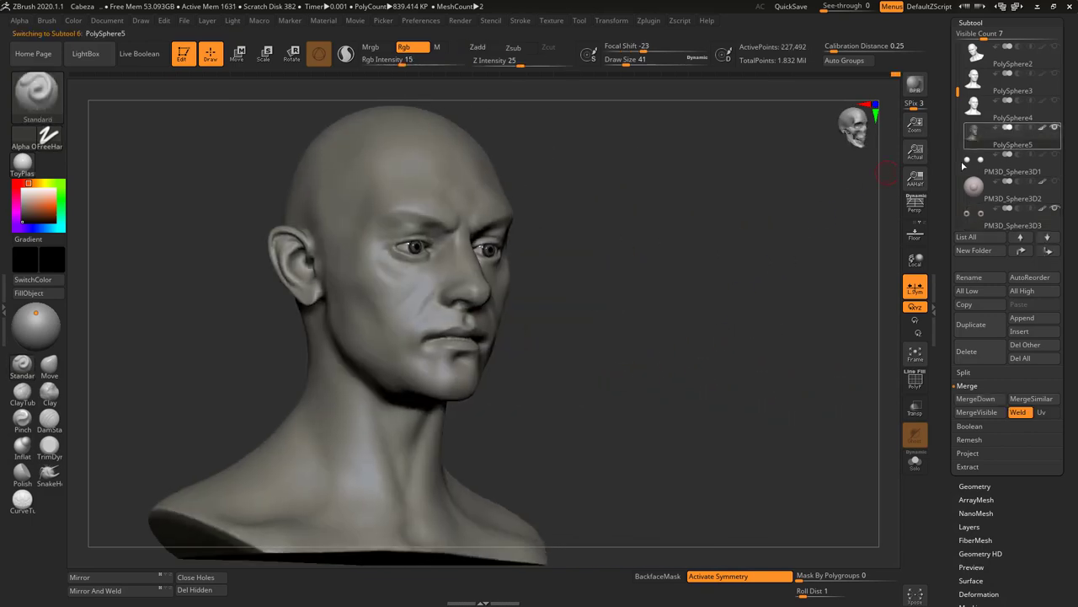
pyautogui.moveTo(715, 275)
pyautogui.keyDown('shift'); pyautogui.mouseDown()
pyautogui.moveTo(696, 291)
pyautogui.moveTo(757, 252)
pyautogui.moveTo(717, 340)
pyautogui.mouseUp(); pyautogui.keyUp('shift')
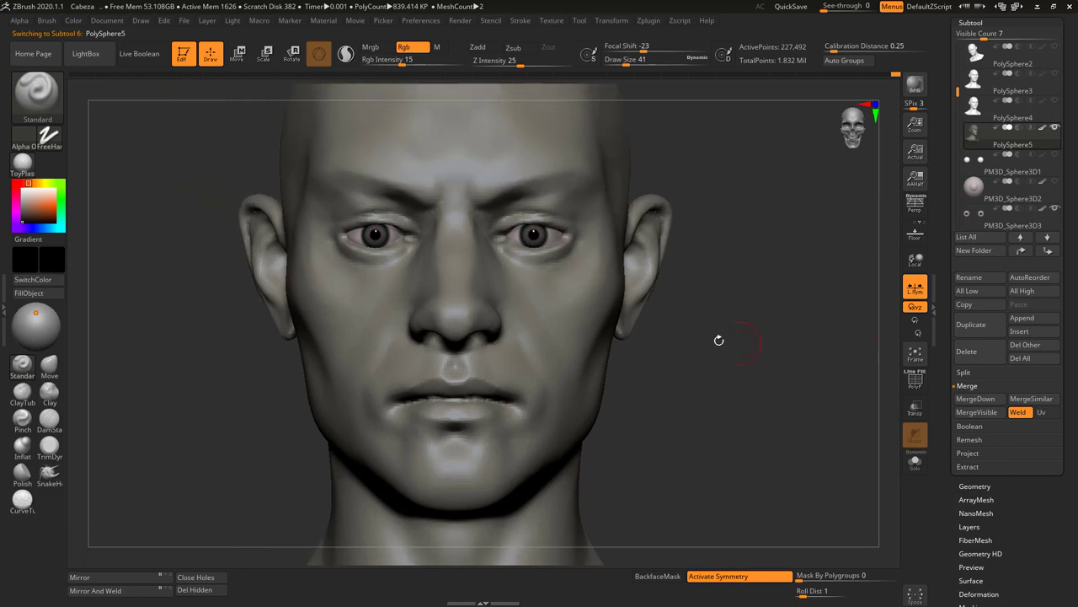
pyautogui.press('ctrl')
pyautogui.moveTo(503, 238)
pyautogui.keyDown('ctrl'); pyautogui.mouseDown()
pyautogui.moveTo(554, 235)
pyautogui.moveTo(598, 251)
pyautogui.moveTo(438, 312)
pyautogui.mouseUp(); pyautogui.keyUp('ctrl')
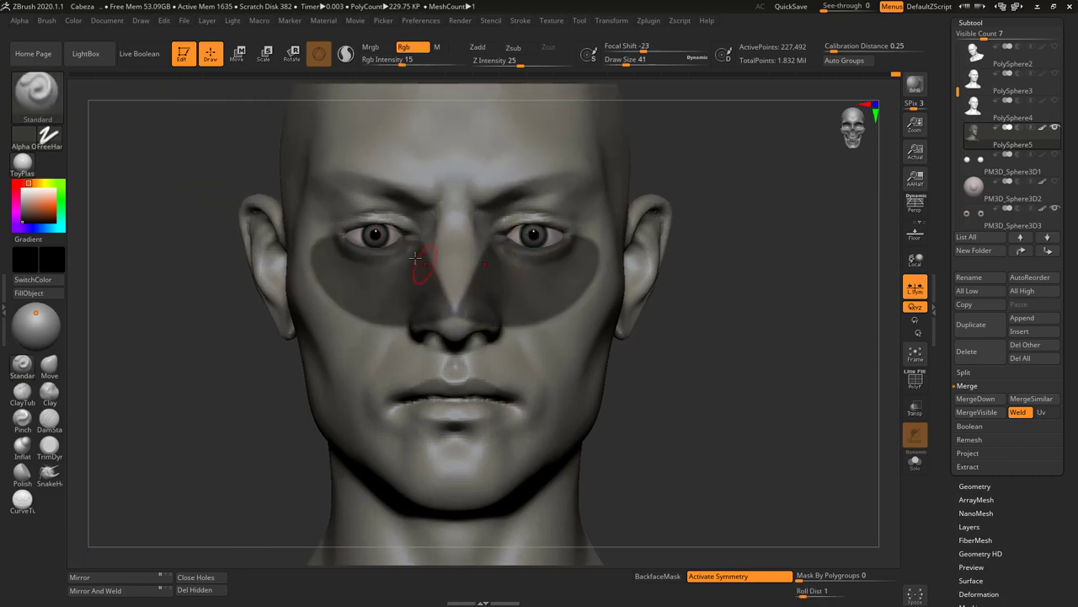
pyautogui.press('ctrl')
pyautogui.moveTo(408, 237)
pyautogui.keyDown('ctrl'); pyautogui.mouseDown()
pyautogui.moveTo(484, 257)
pyautogui.moveTo(479, 331)
pyautogui.mouseUp(); pyautogui.keyUp('ctrl')
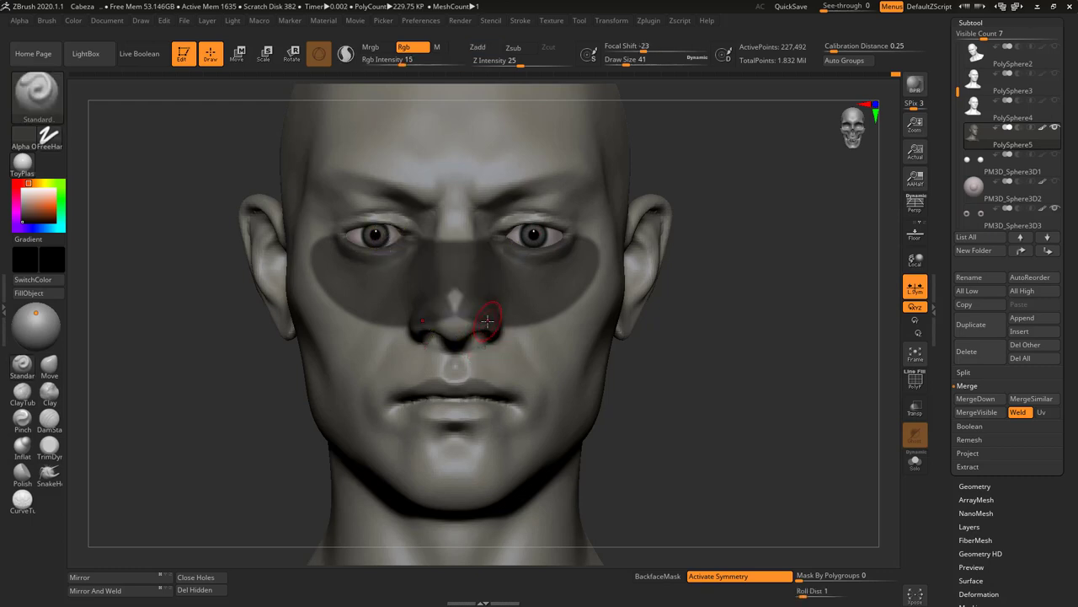
# - Adjust the unmasked upper eyelids over the eyeballs in profile with the Move brush at draw size 101
pyautogui.click(238, 53)
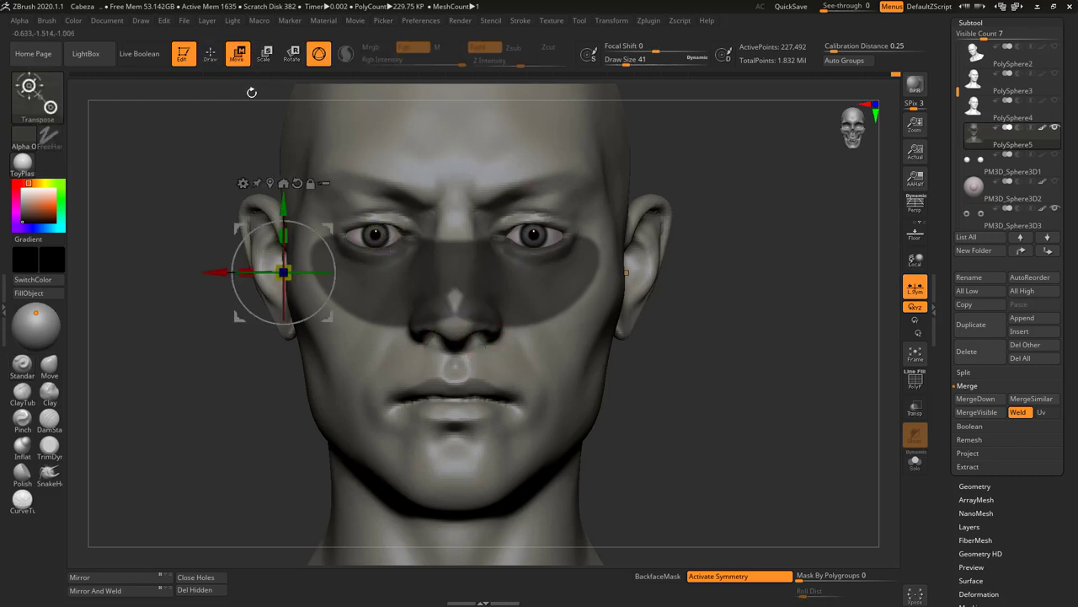
pyautogui.click(213, 56)
pyautogui.press('b')
pyautogui.press('m')
pyautogui.press('v')
pyautogui.press('s')
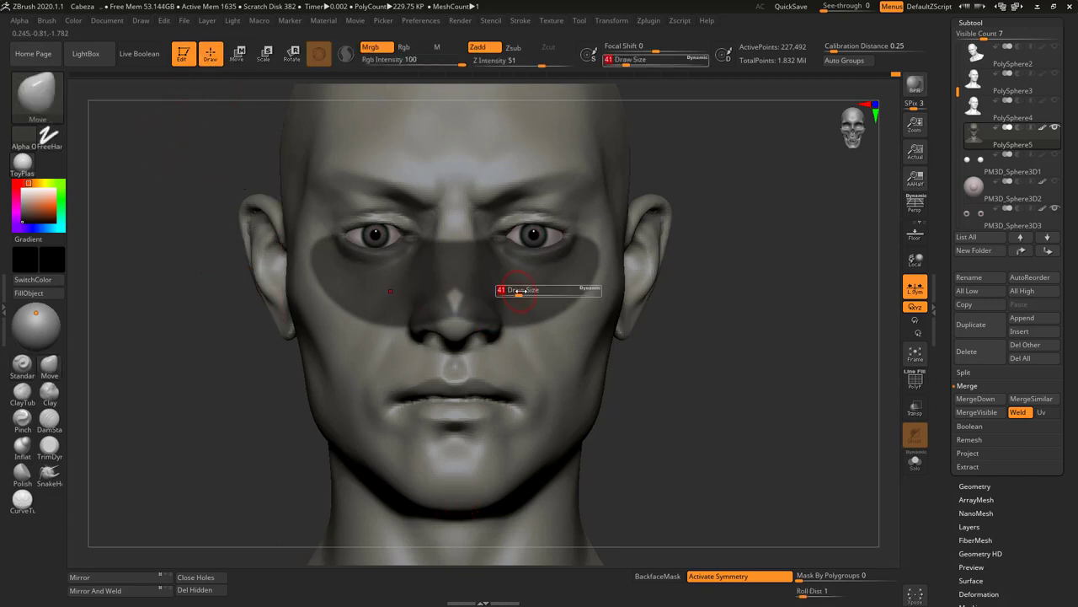
pyautogui.moveTo(520, 292); pyautogui.dragTo(529, 292)
pyautogui.moveTo(792, 246)
pyautogui.mouseDown()
pyautogui.moveTo(652, 250)
pyautogui.moveTo(835, 296)
pyautogui.moveTo(931, 301)
pyautogui.mouseUp()
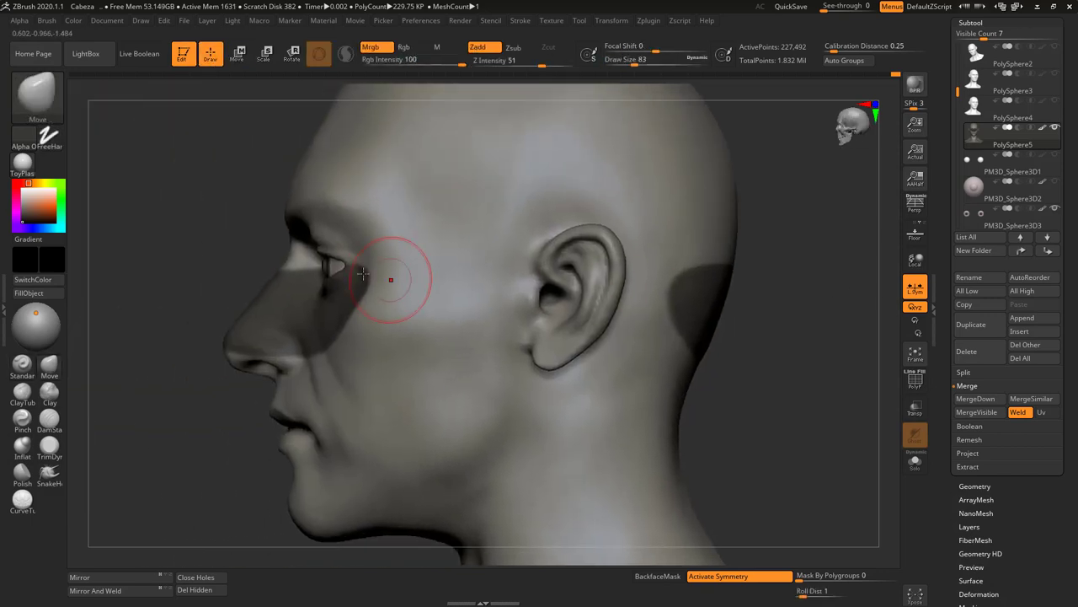
pyautogui.press('s')
pyautogui.moveTo(331, 253); pyautogui.dragTo(319, 253)
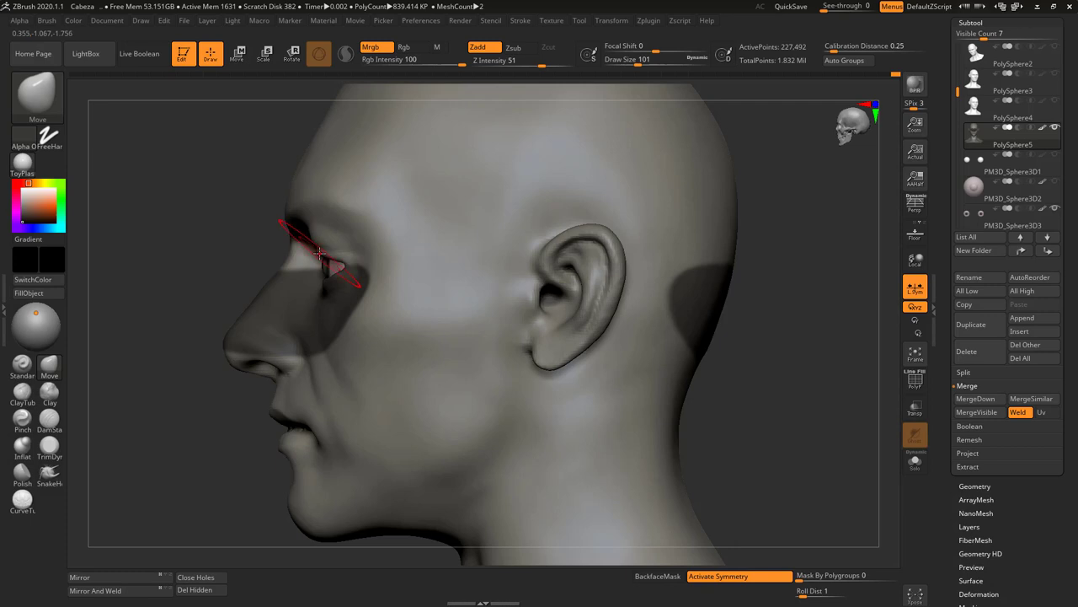
# - Refine the upper eyelid contours from the front with the Move brush, reducing the draw size to 77 and 65
pyautogui.keyDown('shift'); pyautogui.moveTo(225, 246); pyautogui.dragTo(552, 209); pyautogui.keyUp('shift')
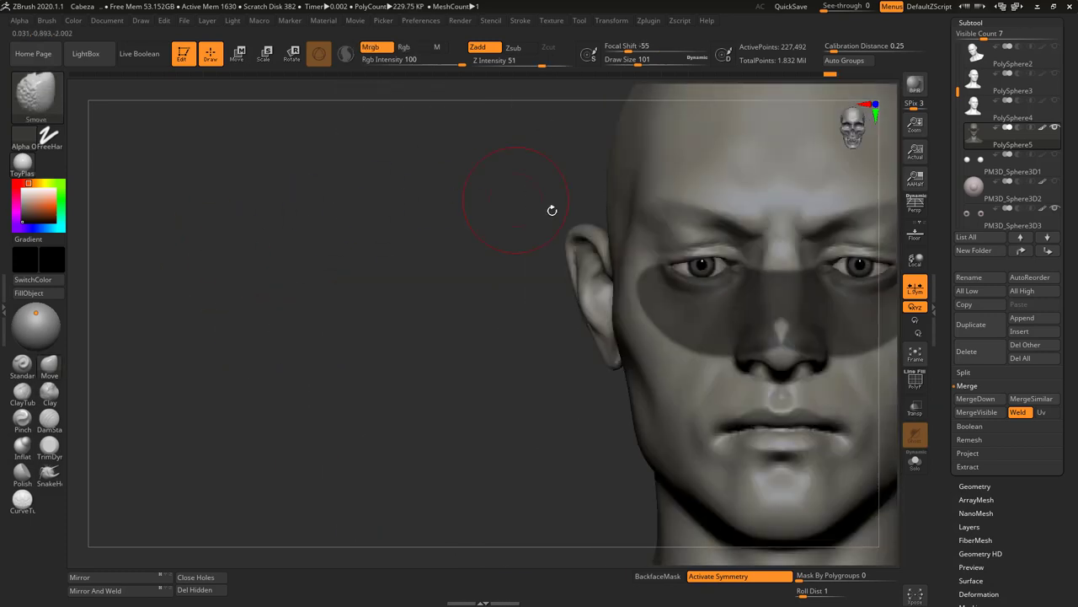
pyautogui.keyDown('alt'); pyautogui.moveTo(413, 354); pyautogui.dragTo(230, 360); pyautogui.keyUp('alt')
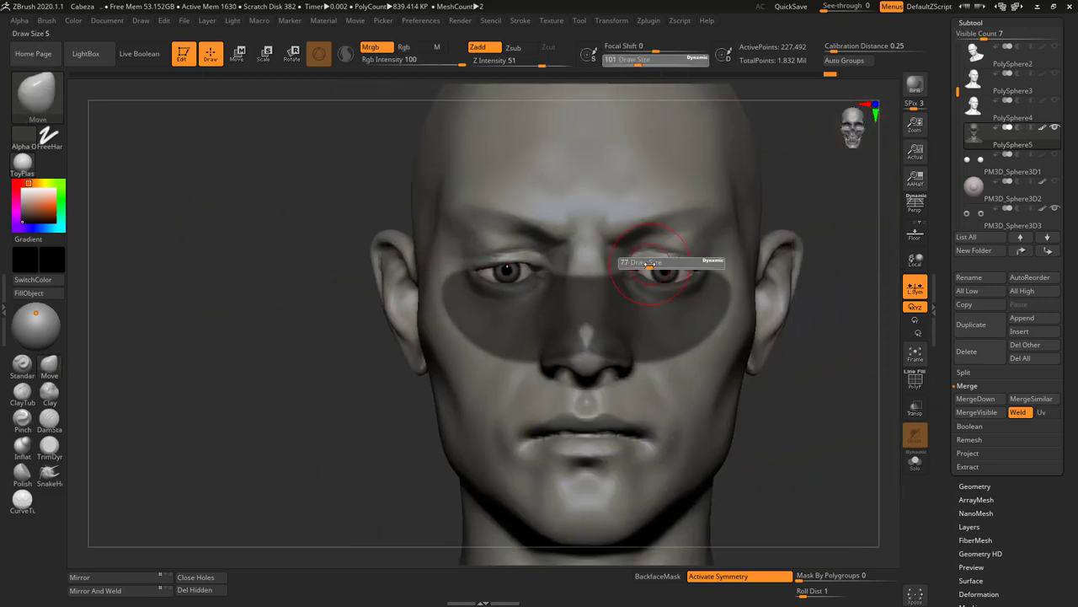
pyautogui.press('s')
pyautogui.moveTo(676, 261); pyautogui.dragTo(664, 262)
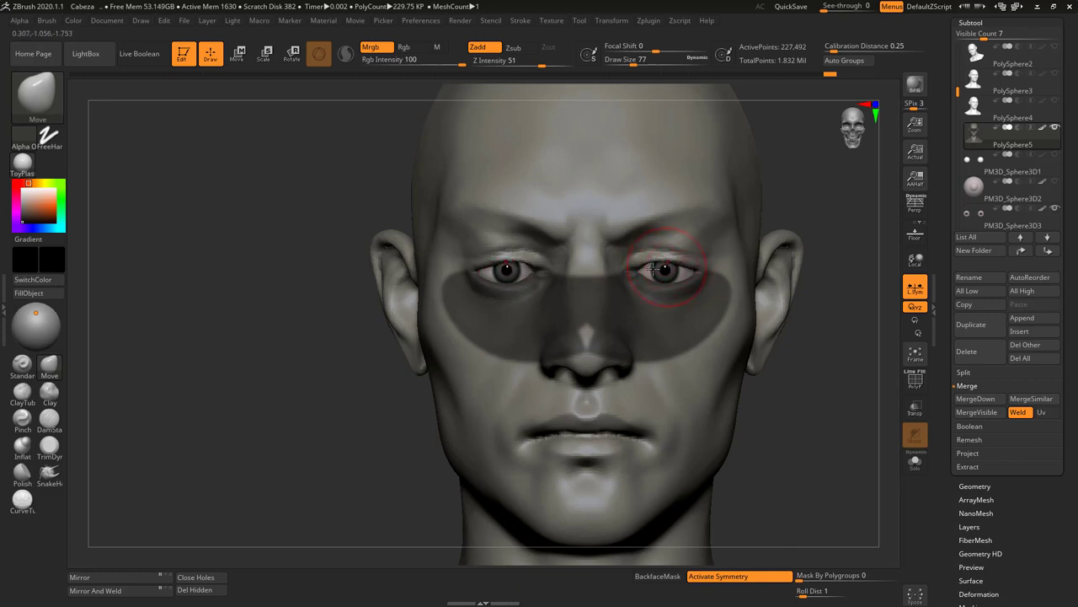
pyautogui.press('s')
pyautogui.moveTo(649, 264); pyautogui.dragTo(647, 262)
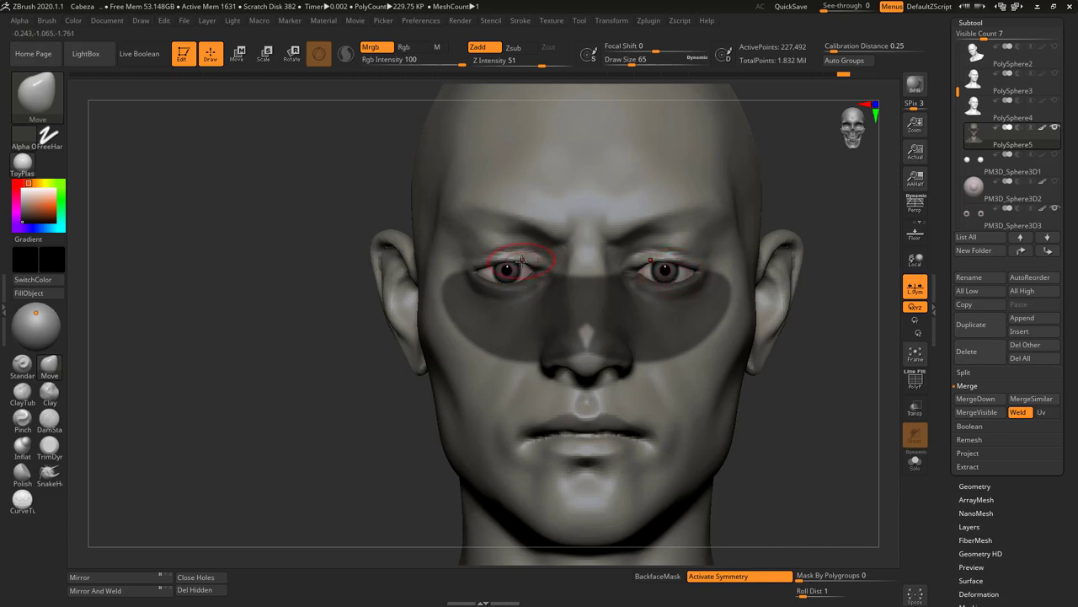
# - Invert the mask to free the area below the eyes for lower eyelid adjustments, and clear the mask
pyautogui.keyDown('alt'); pyautogui.moveTo(807, 209); pyautogui.dragTo(796, 186); pyautogui.keyUp('alt')
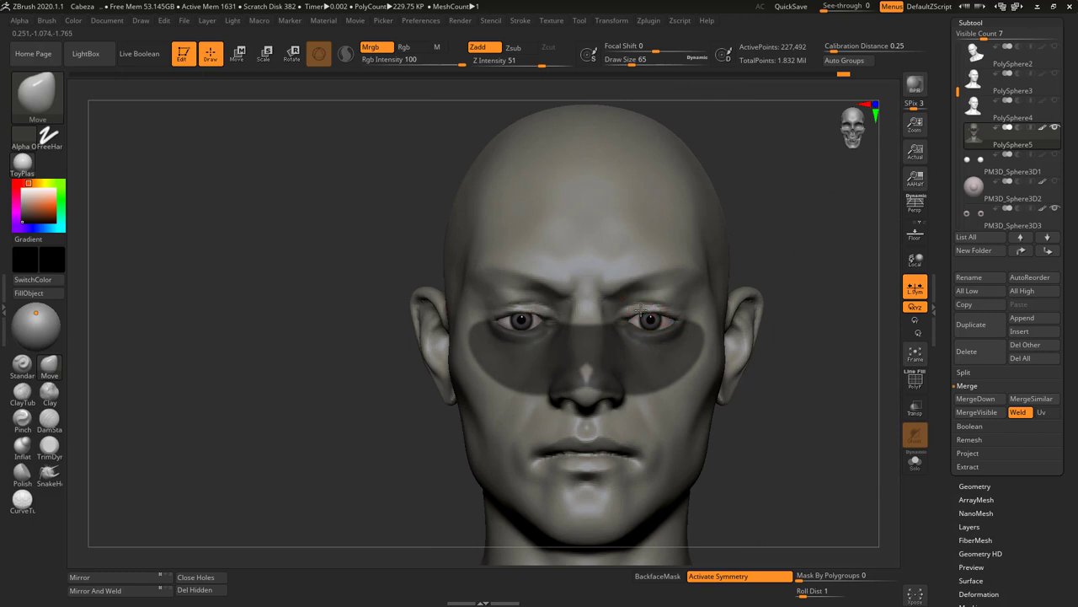
pyautogui.keyDown('ctrl'); pyautogui.click(766, 257); pyautogui.keyUp('ctrl')
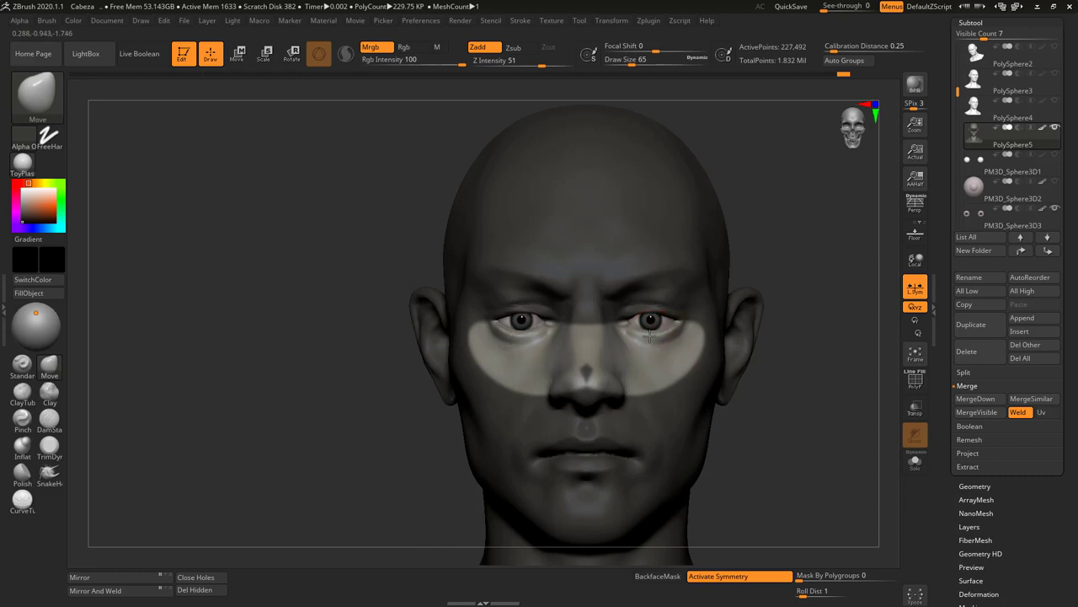
pyautogui.keyDown('ctrl'); pyautogui.moveTo(797, 239); pyautogui.dragTo(704, 162); pyautogui.keyUp('ctrl')
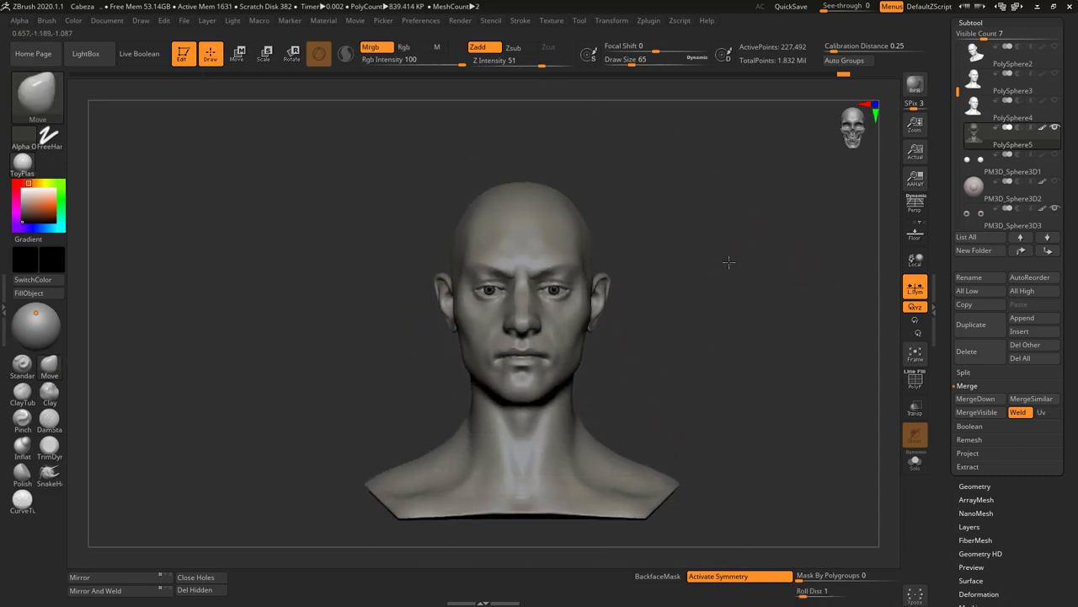
# - Turn on perspective and examine the whole bust with both eyes from several angles
pyautogui.press('f')
pyautogui.moveTo(749, 259)
pyautogui.mouseDown()
pyautogui.moveTo(766, 253)
pyautogui.moveTo(732, 299)
pyautogui.mouseUp()
pyautogui.click(916, 204)
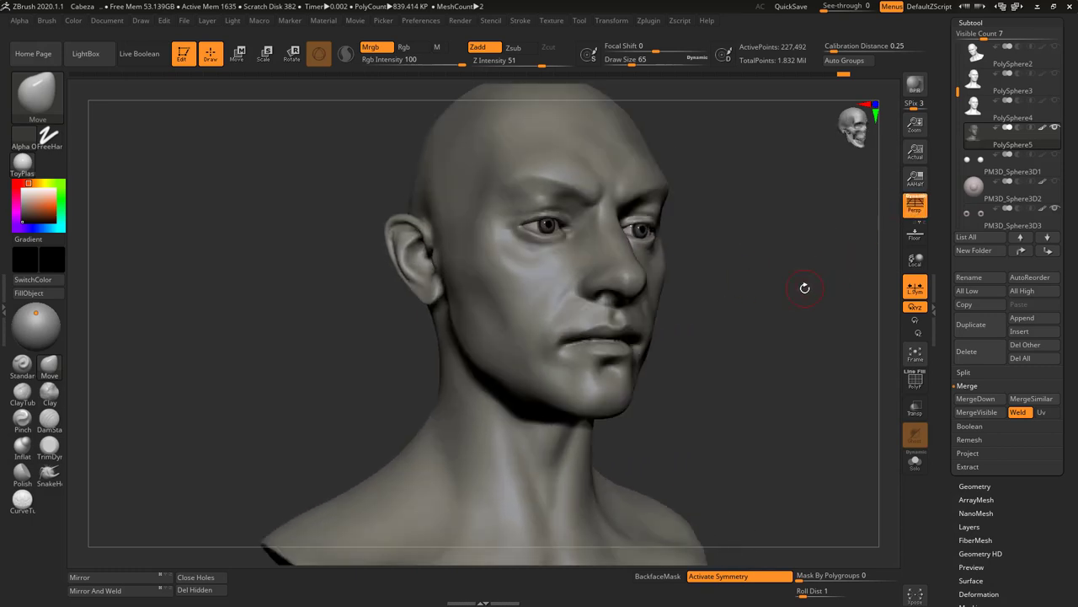
pyautogui.moveTo(805, 288); pyautogui.dragTo(735, 337)
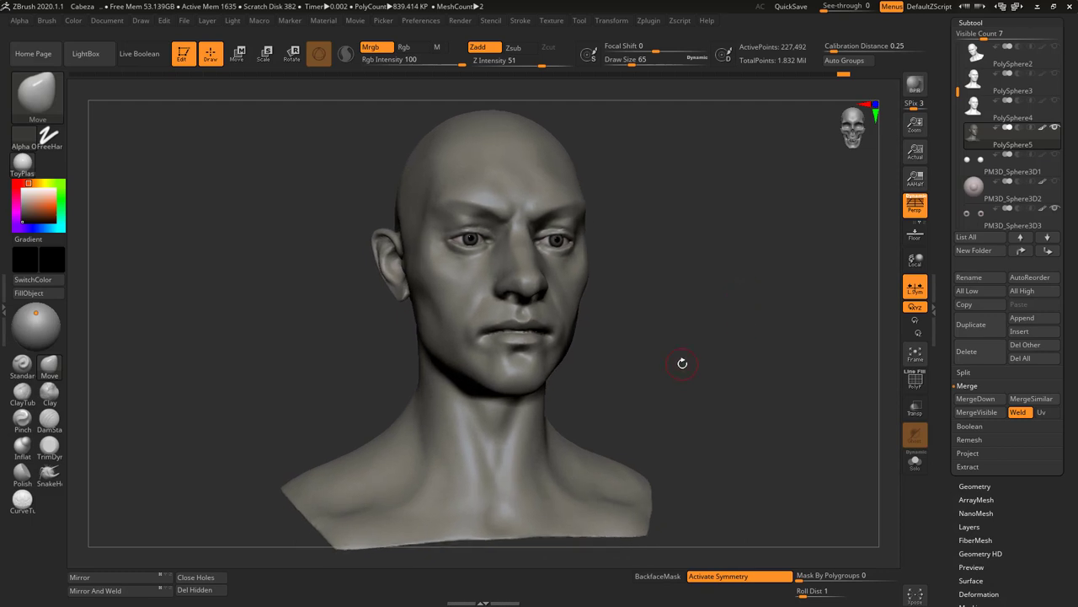